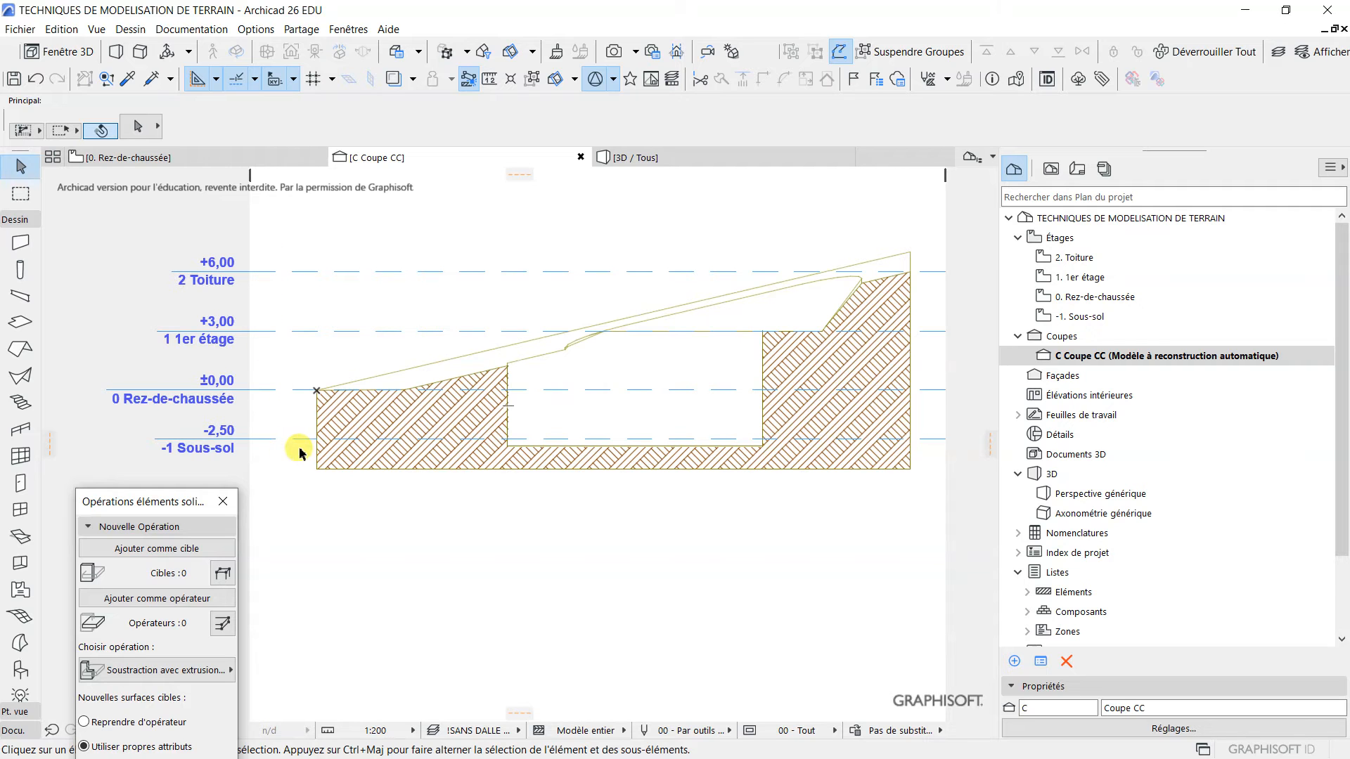
Review the elevations and heights of all storeys in the storey settings, starting from the -1. Sous-sol storey.
left_click(1087, 325)
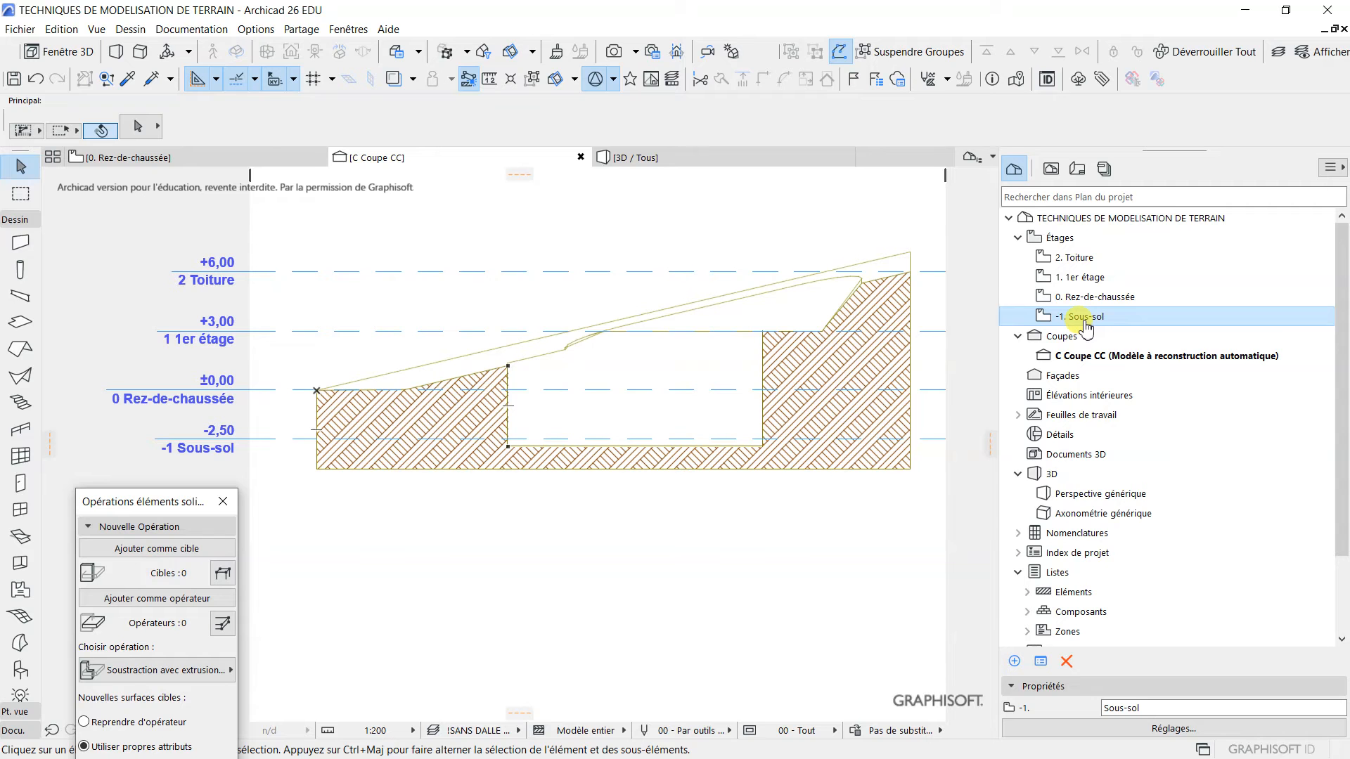
right_click(1083, 321)
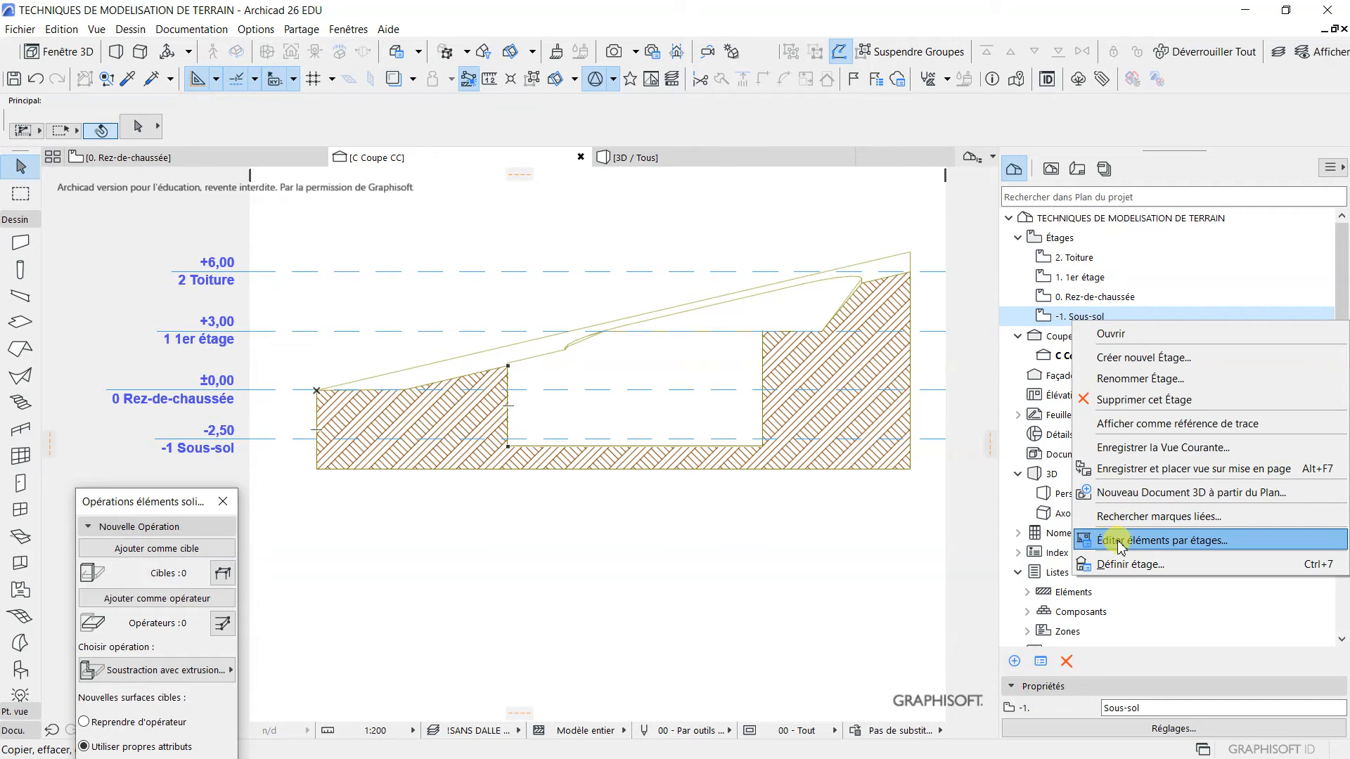
left_click(1119, 565)
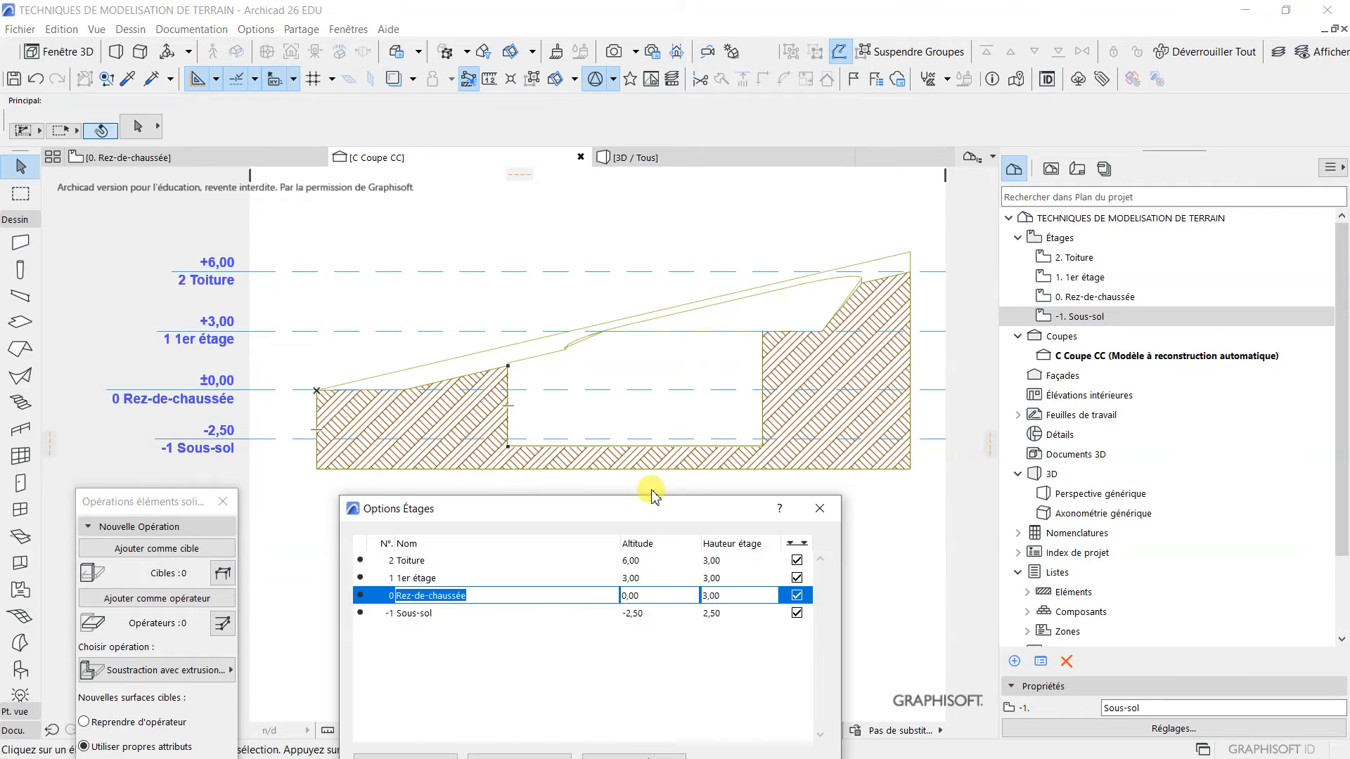
left_click_drag(640, 506, 833, 248)
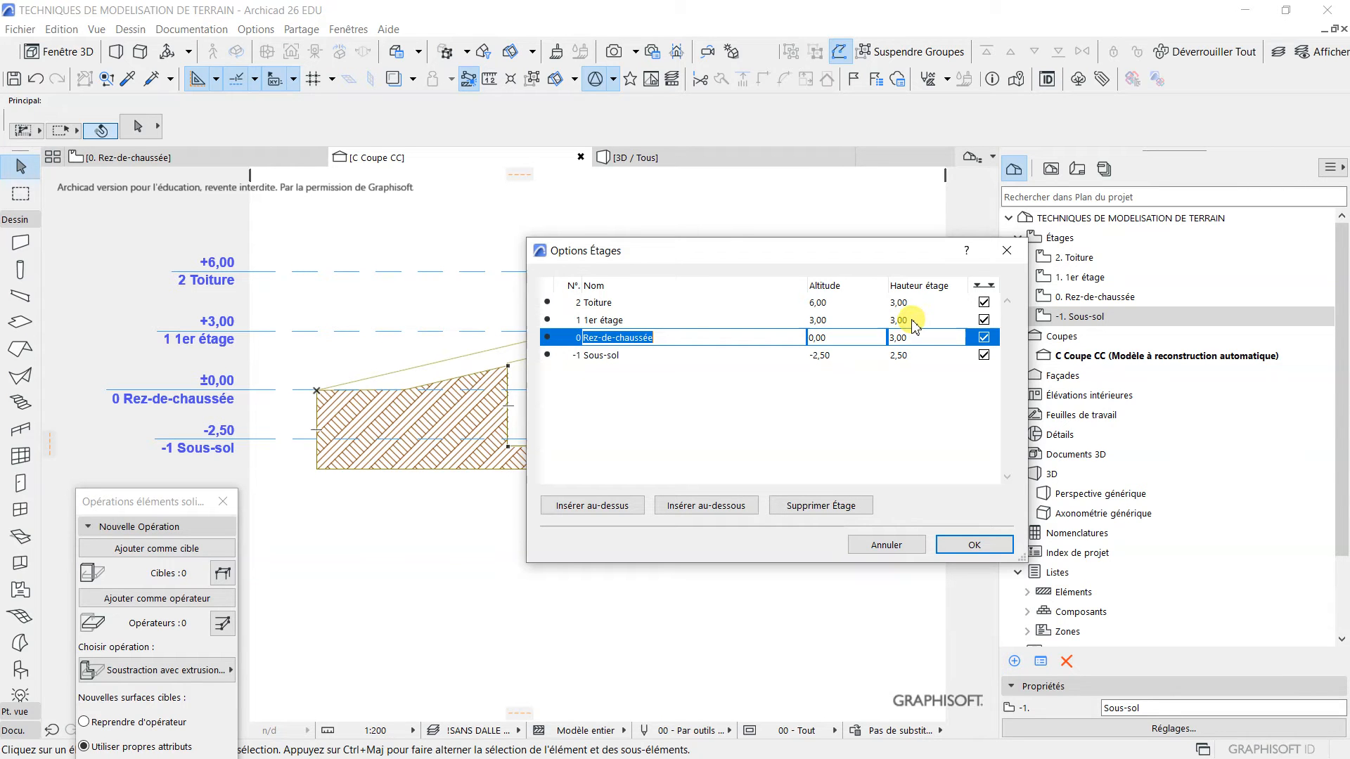
left_click_drag(695, 260, 916, 210)
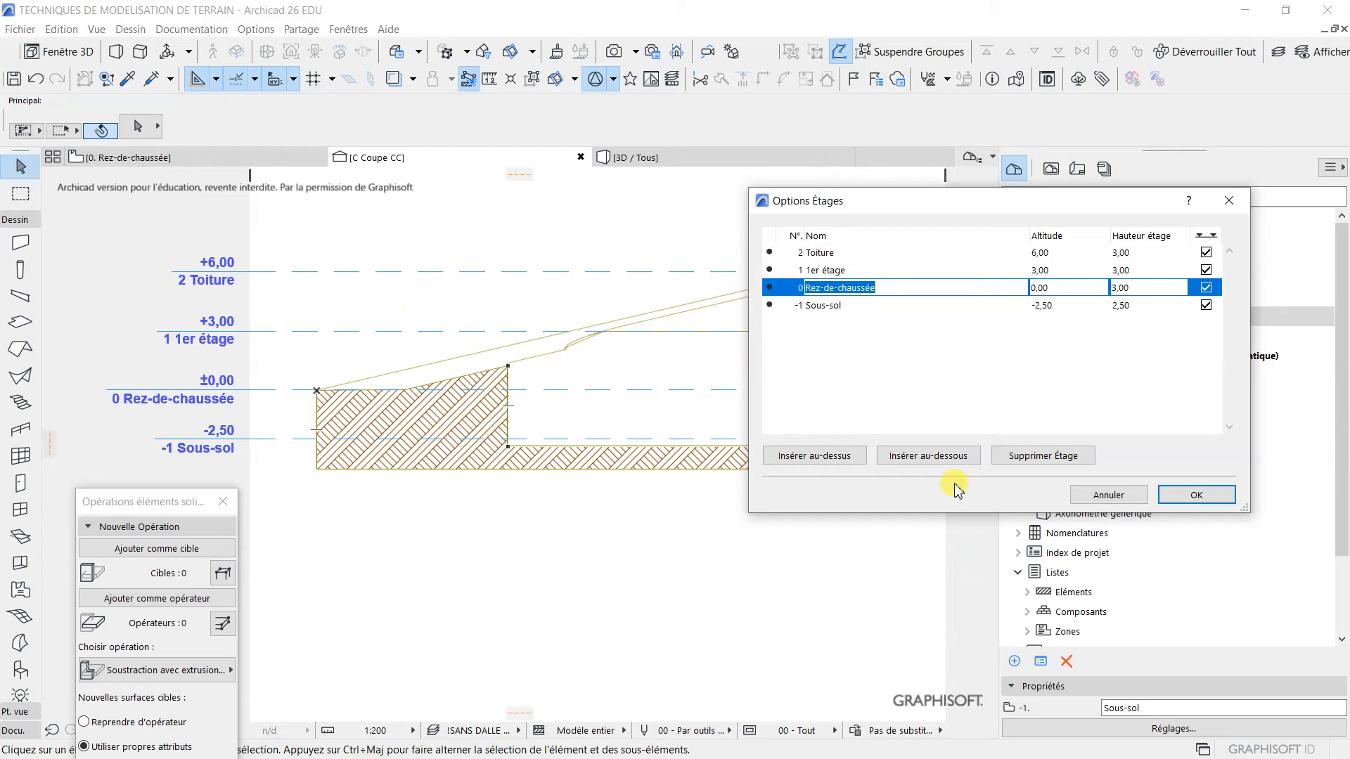
left_click(1195, 495)
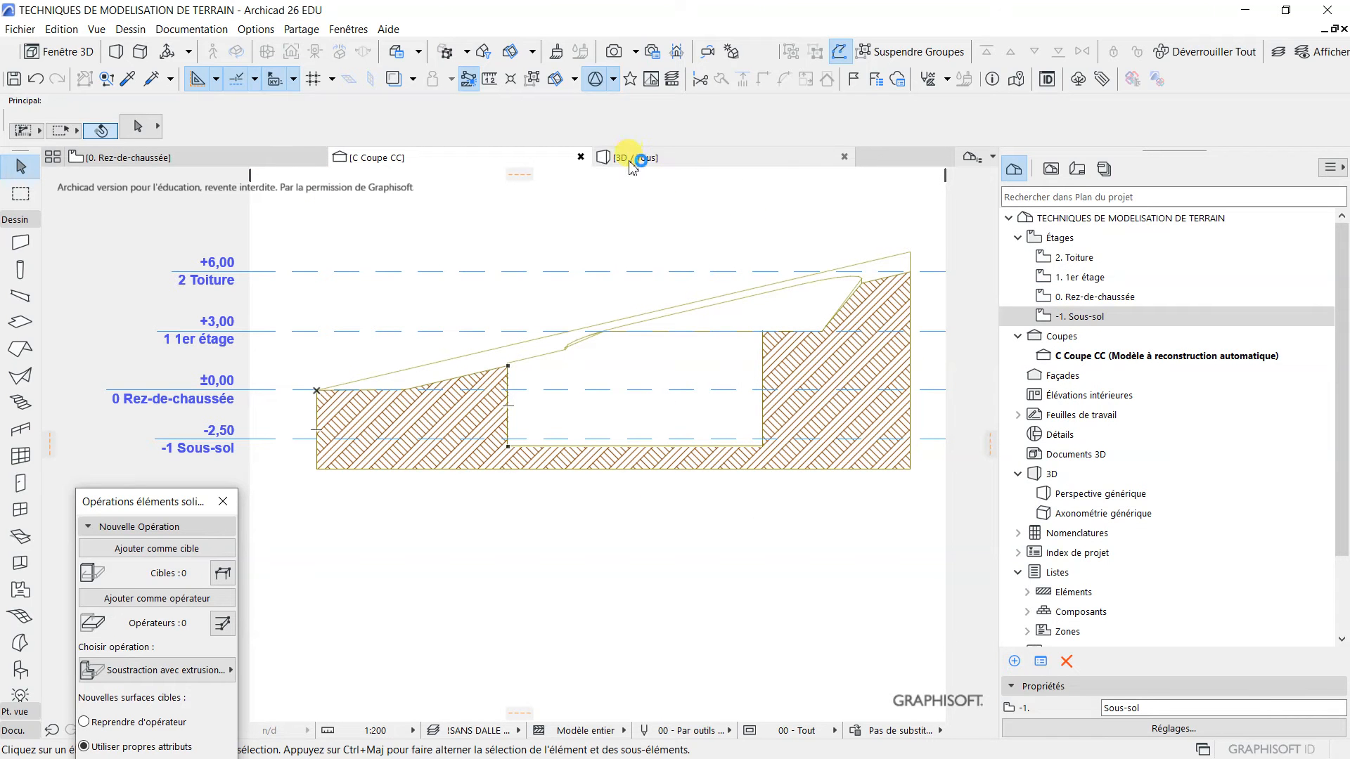
On the ground floor plan, copy the "Fouille de Bâtiment" terrain mesh about 49.90 m straight below the original.
left_click(236, 162)
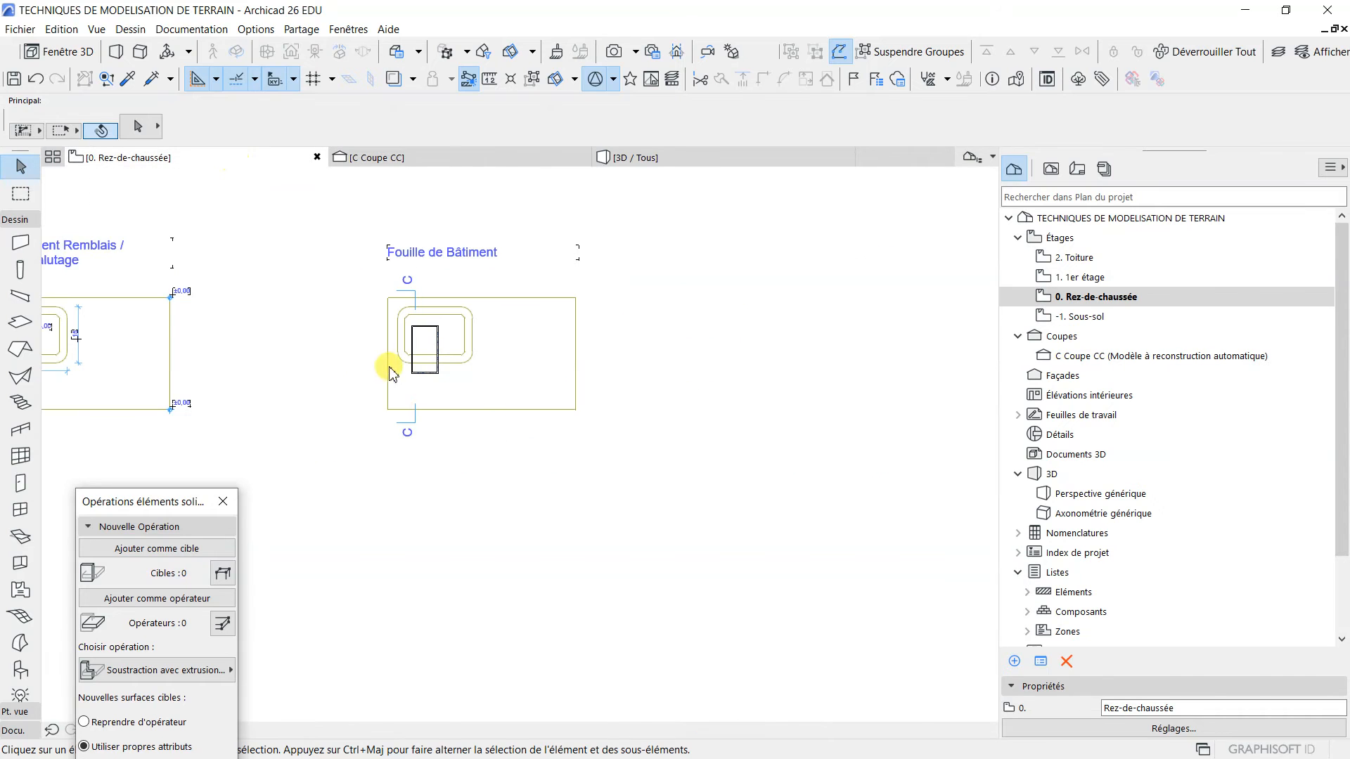
scroll(492, 421, "up", 3)
left_click(464, 366)
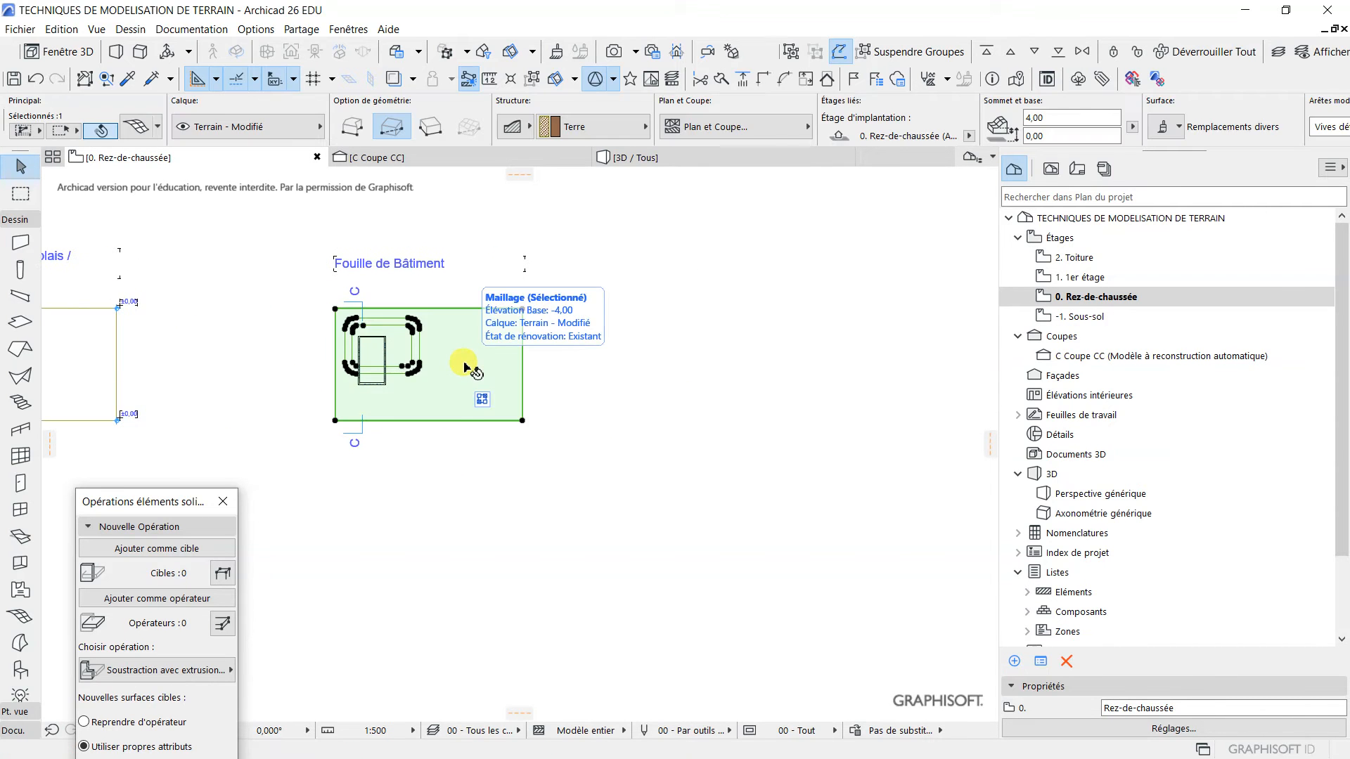
middle_click_drag(502, 333, 572, 290)
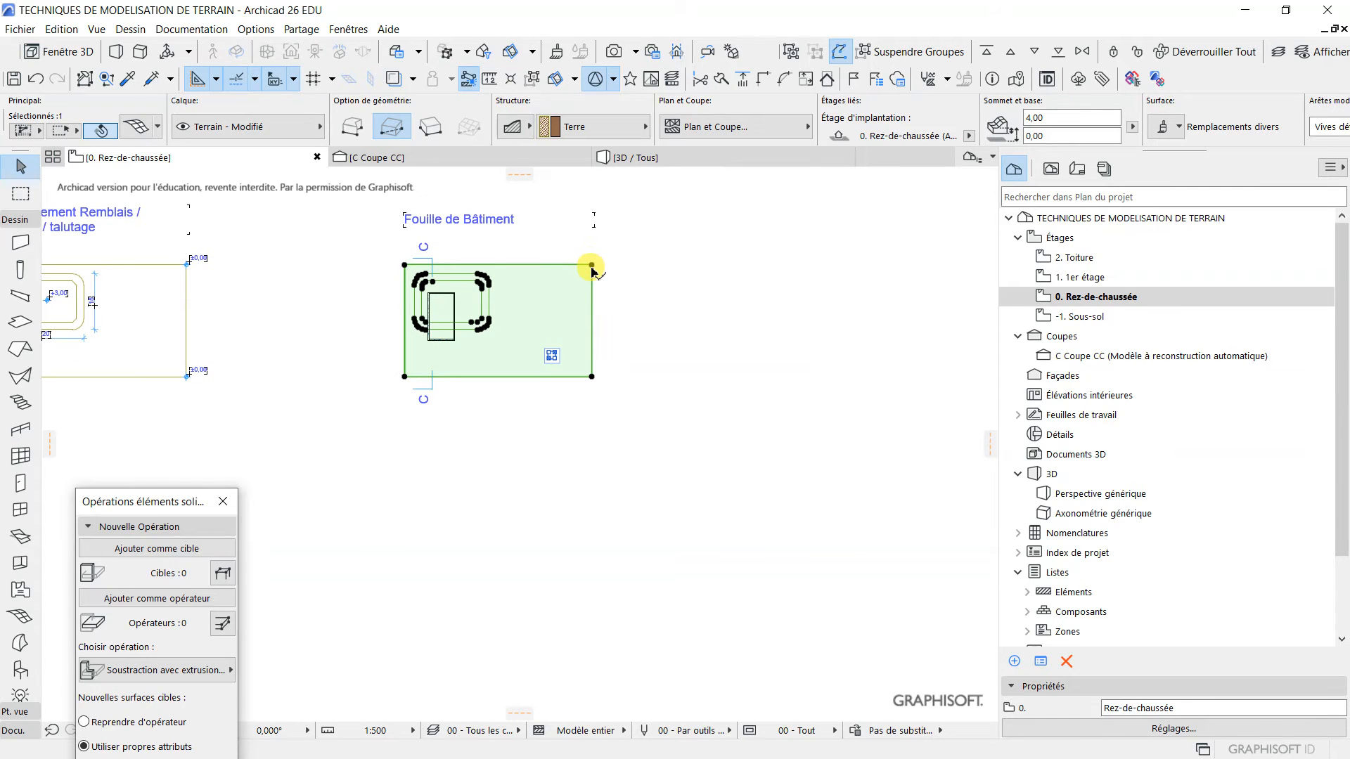
left_click(591, 267)
left_click(673, 378)
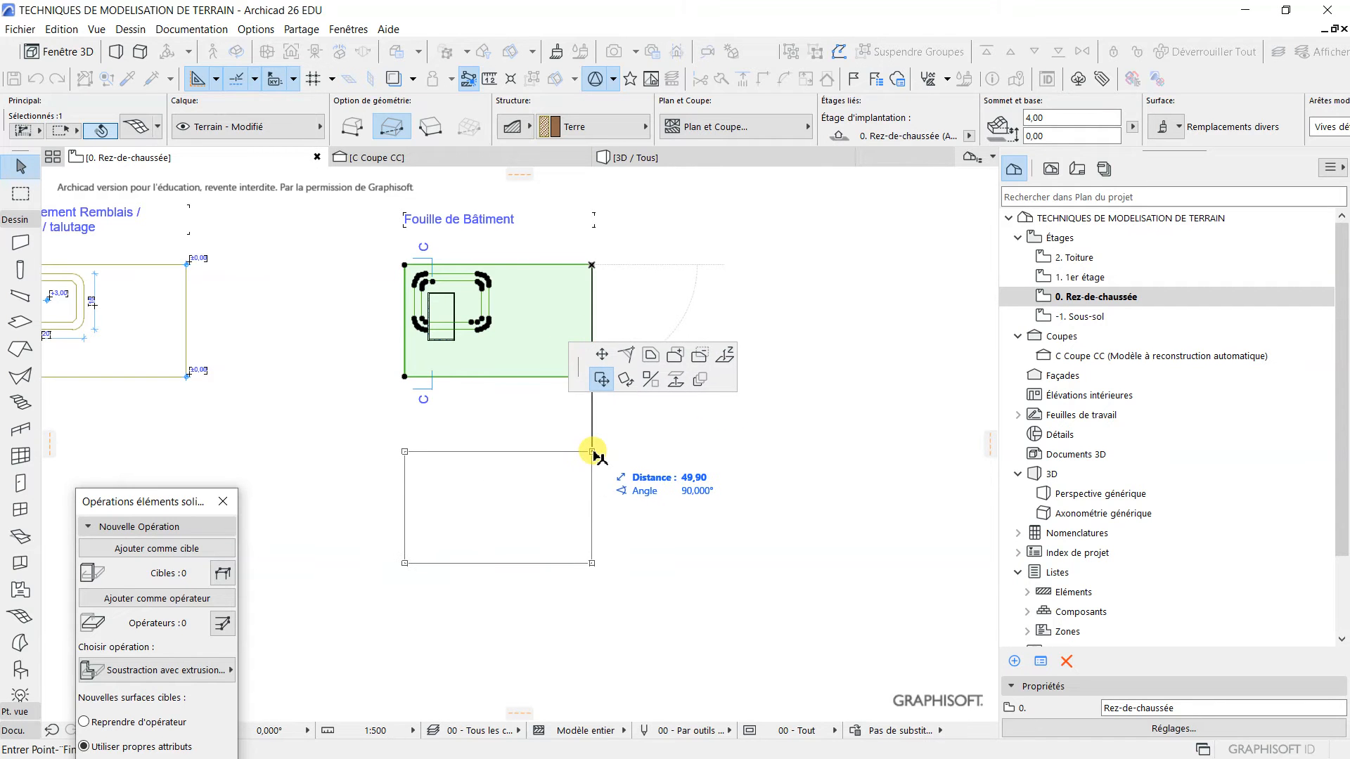
key("ctrl")
left_click(593, 452)
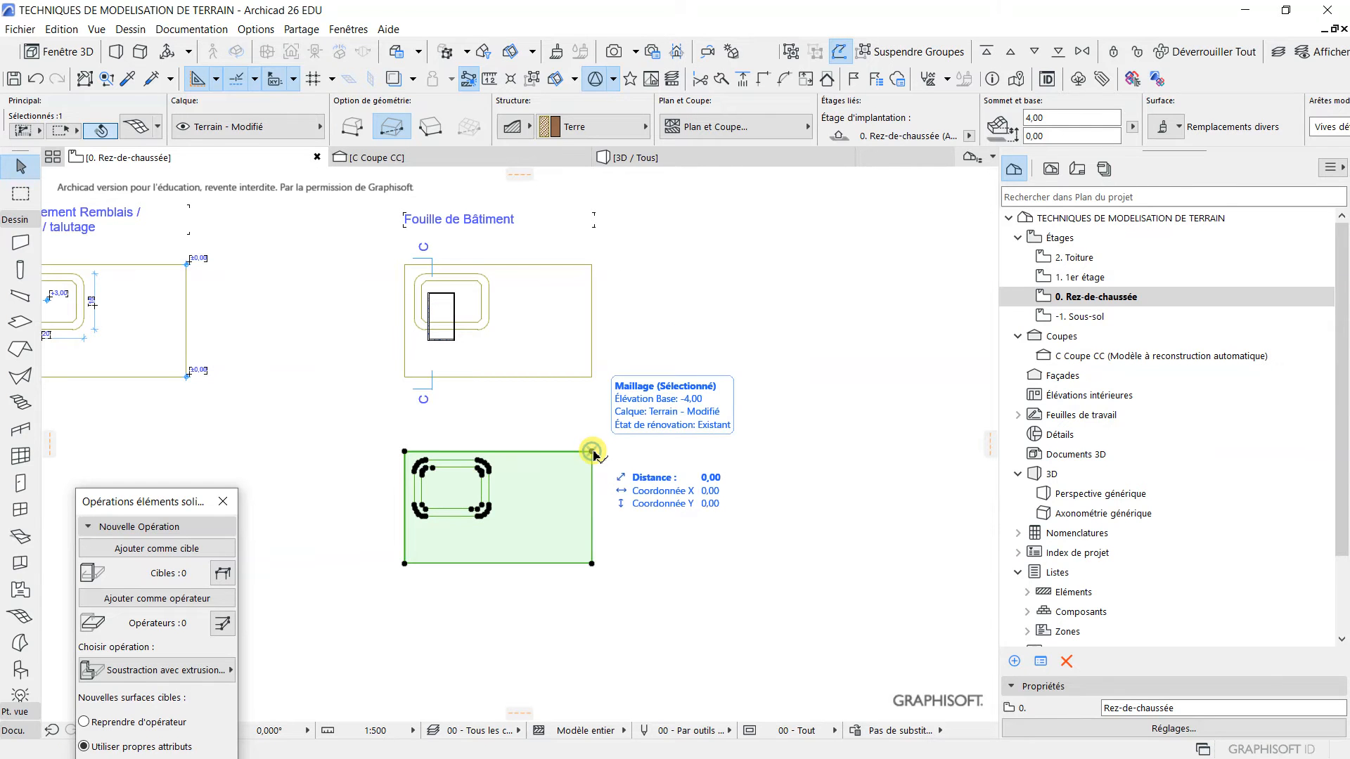
Create a layer named "! decoupe terrain" and update the "00 - Tous les calques" layer combination to show it.
scroll(427, 511, "up", 5)
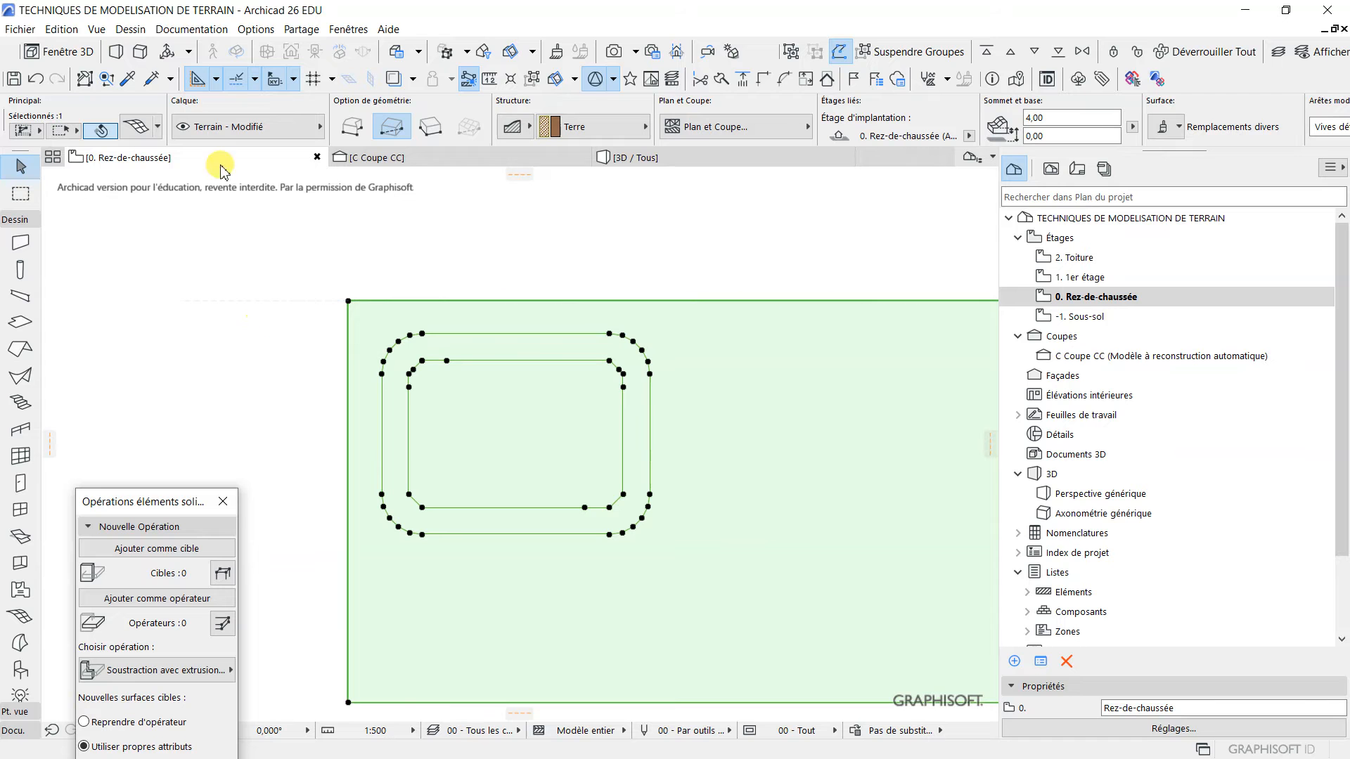
left_click(255, 32)
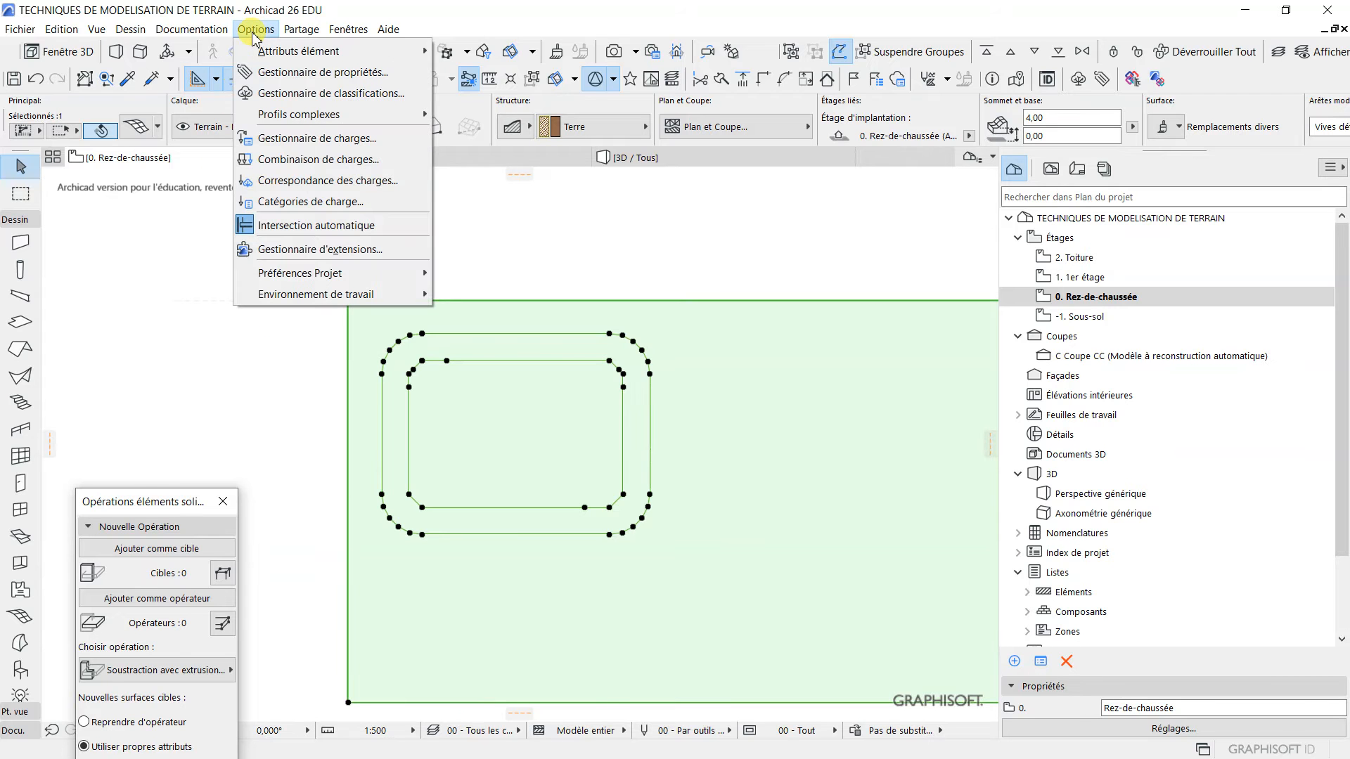
mouse_move(316, 51)
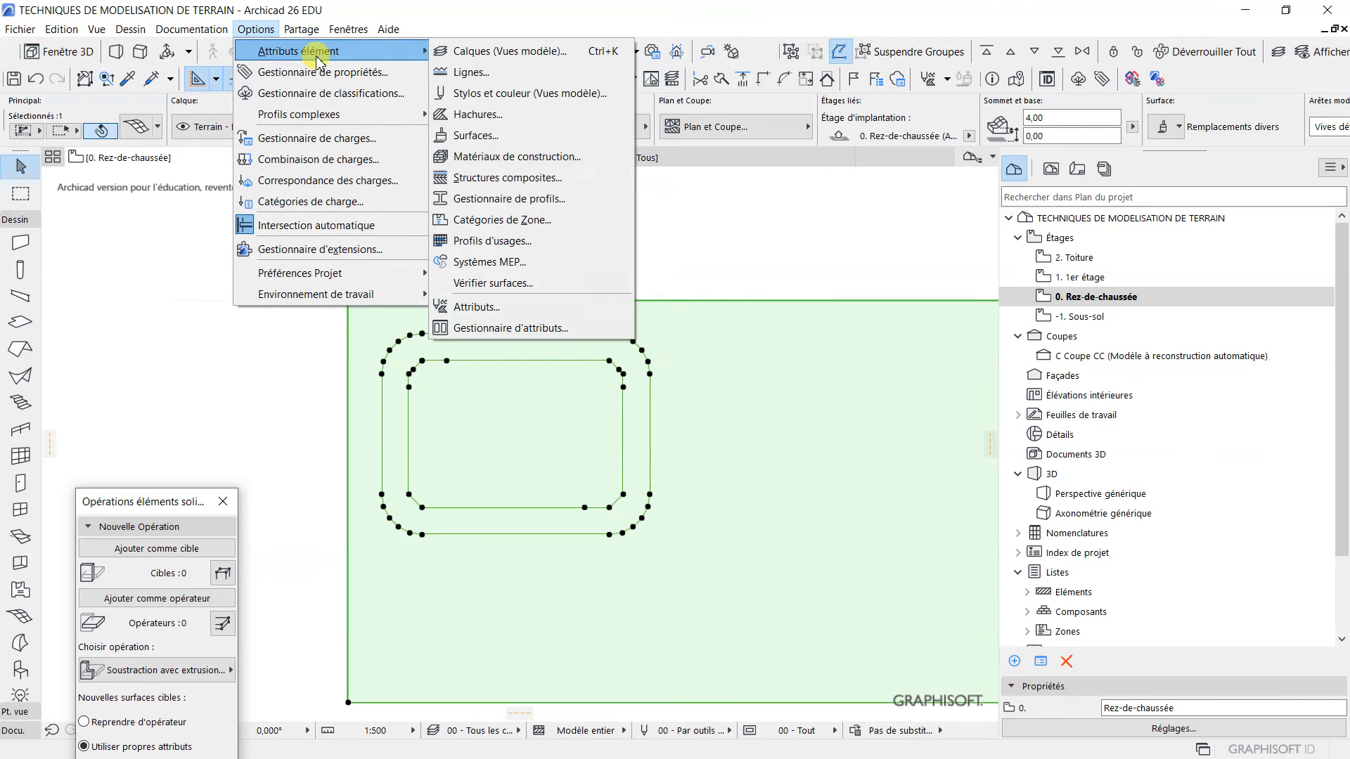
left_click(516, 53)
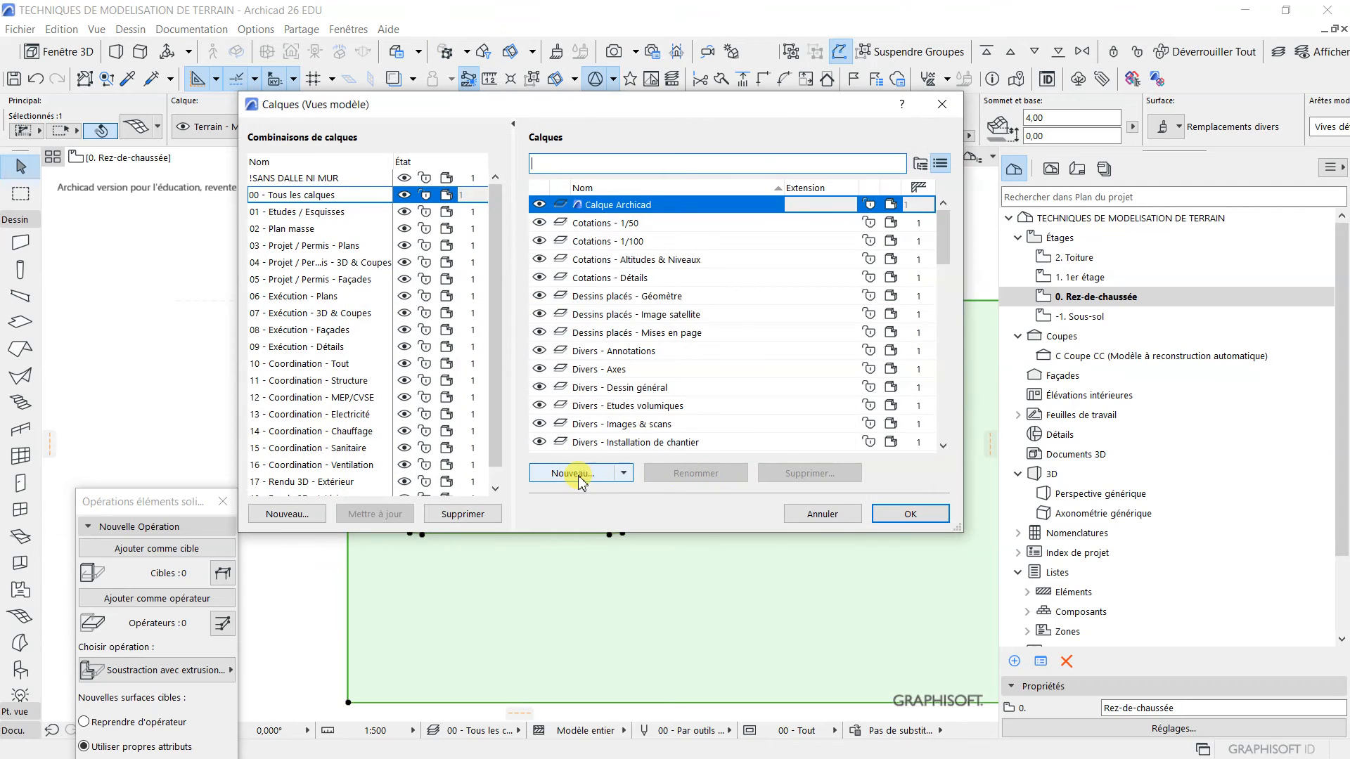
left_click(572, 473)
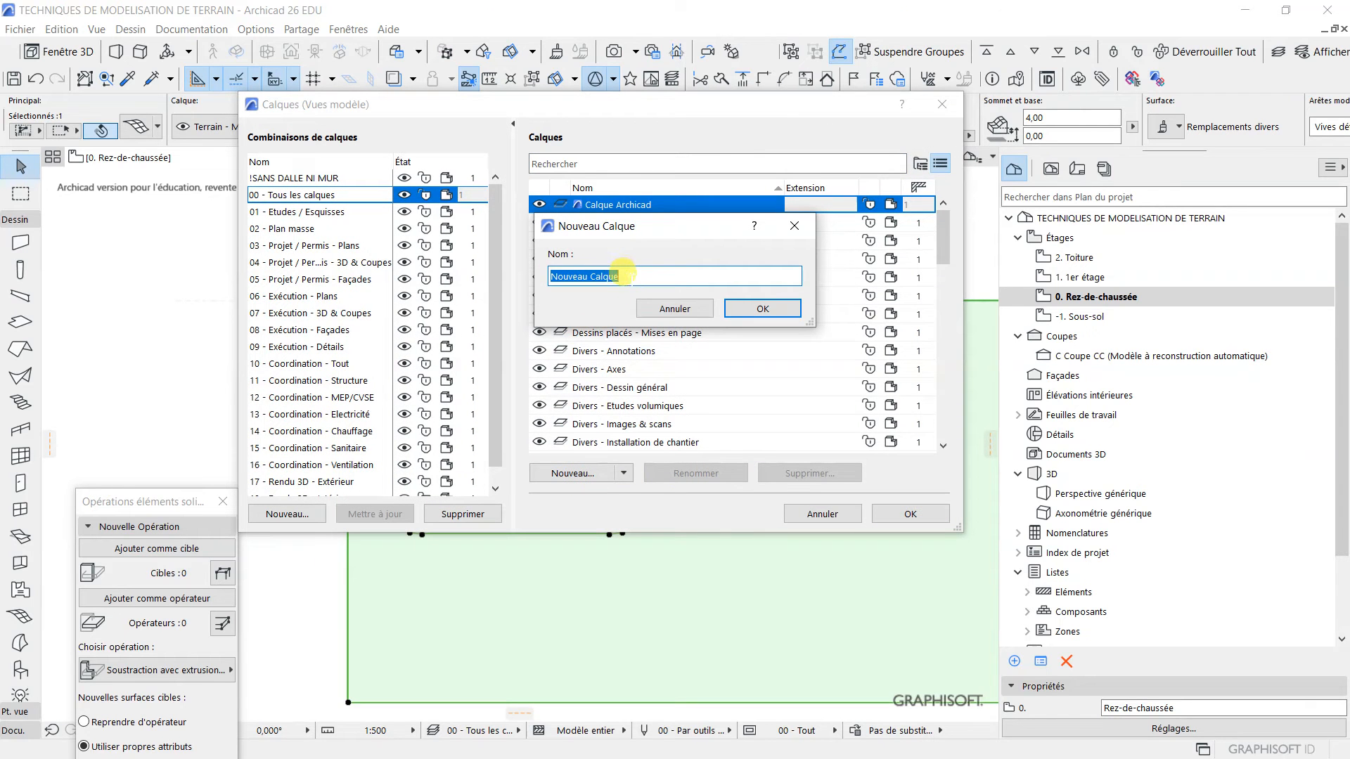
type("! decoupe terrain")
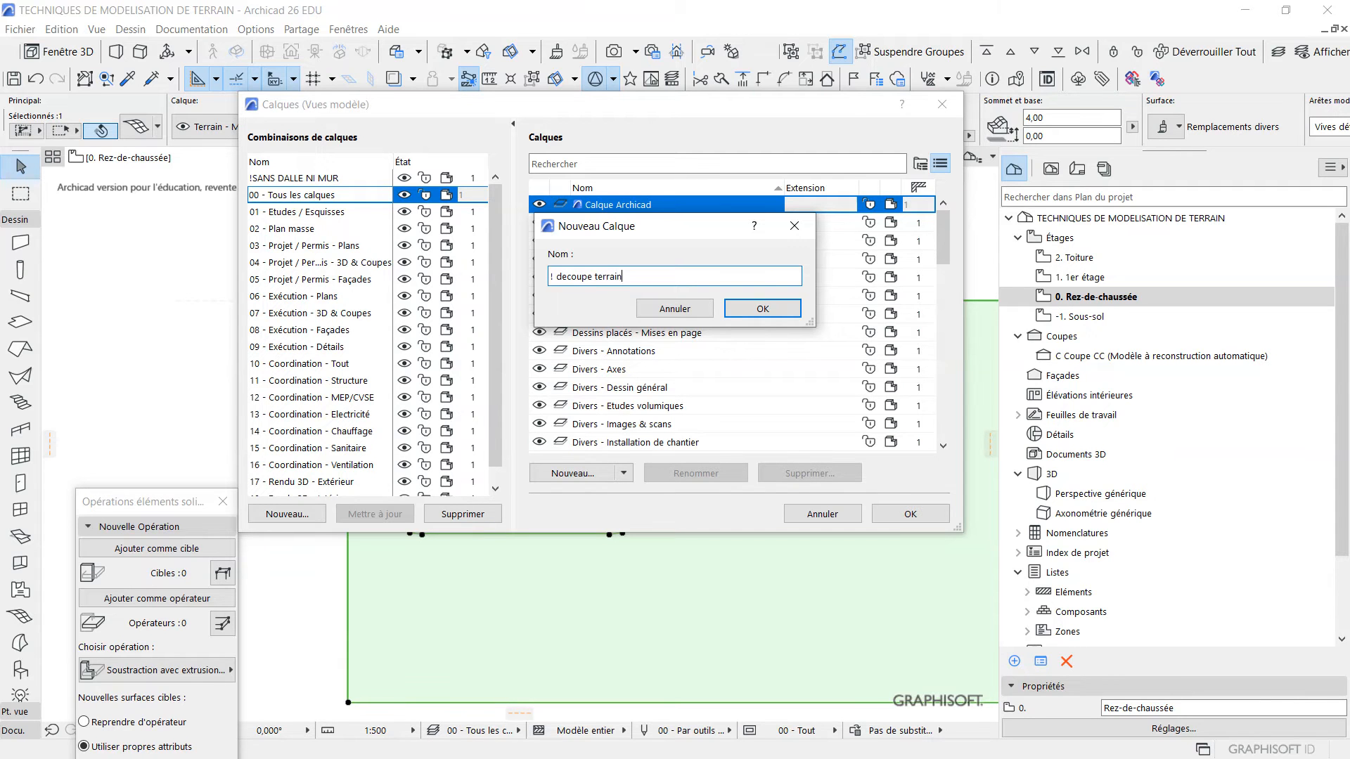
left_click(764, 310)
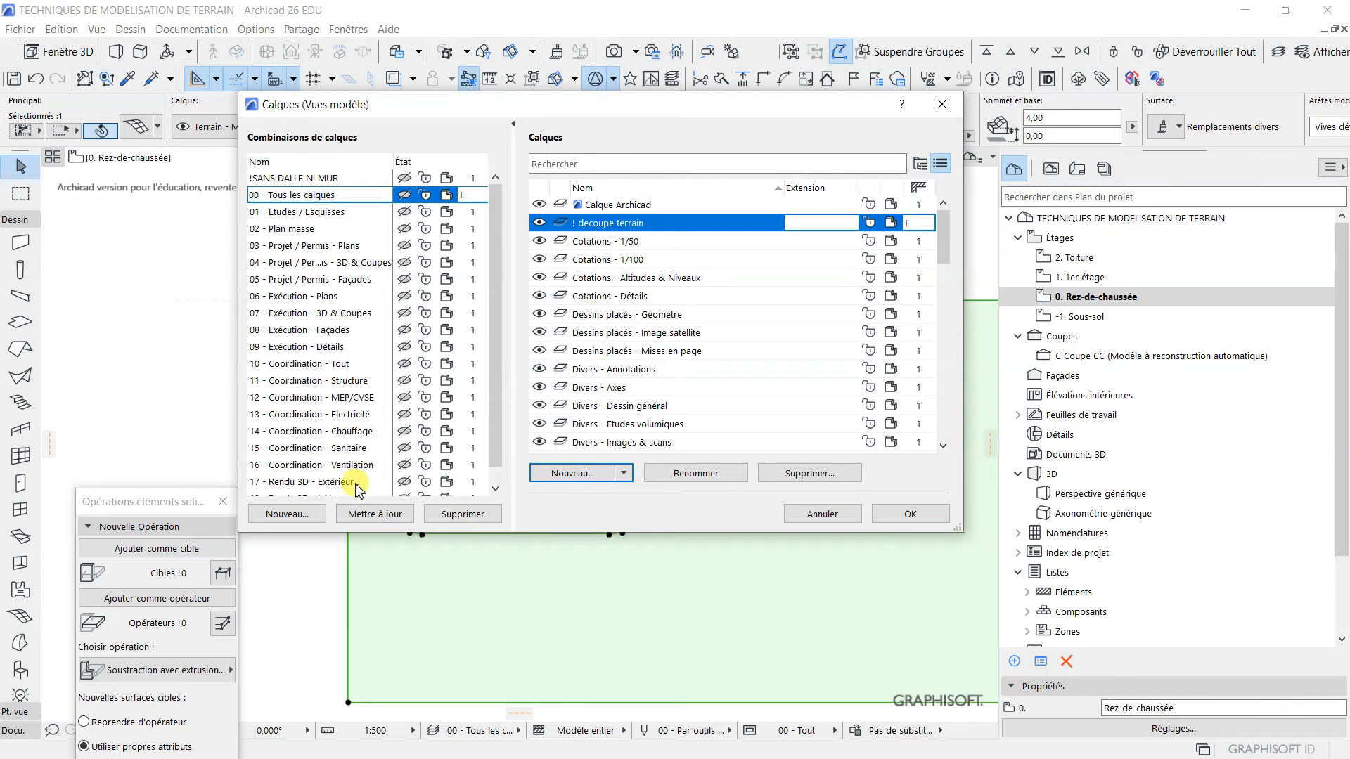
left_click(374, 514)
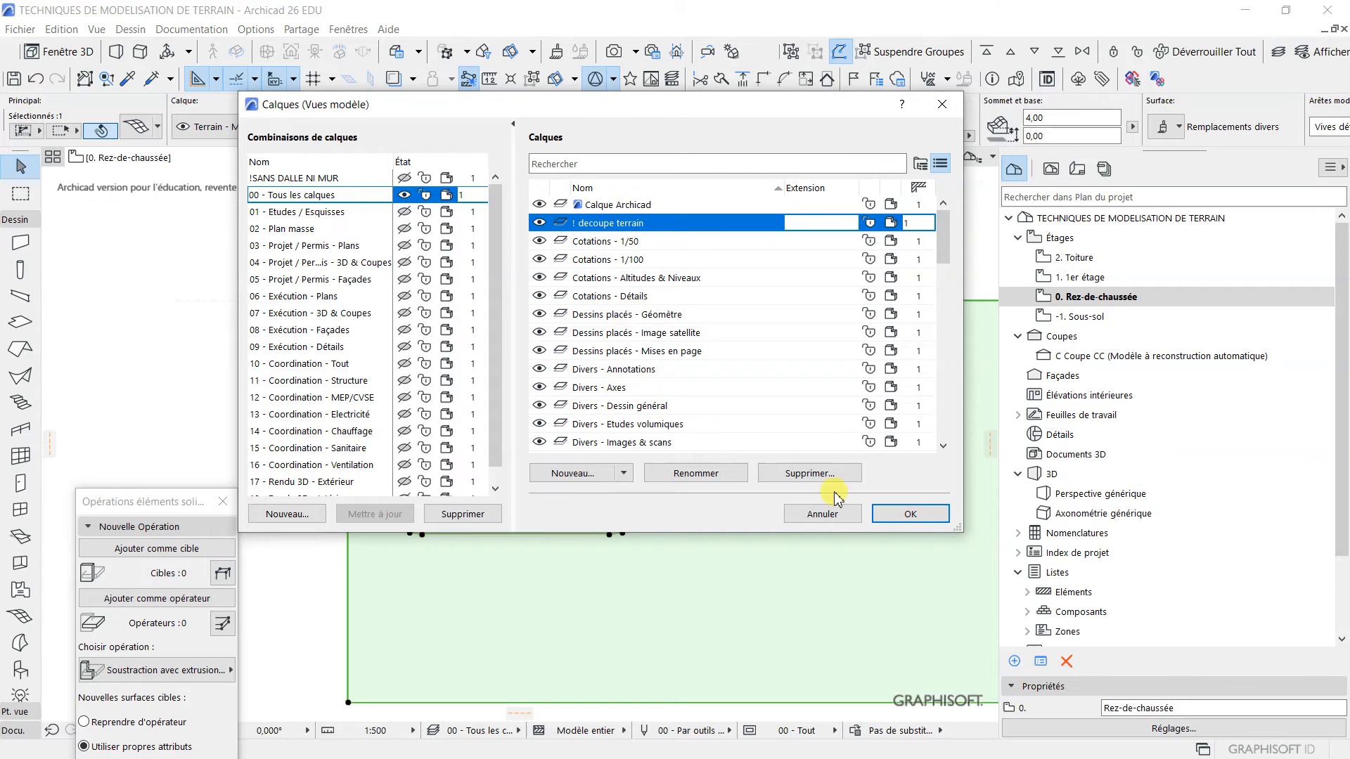
left_click(910, 513)
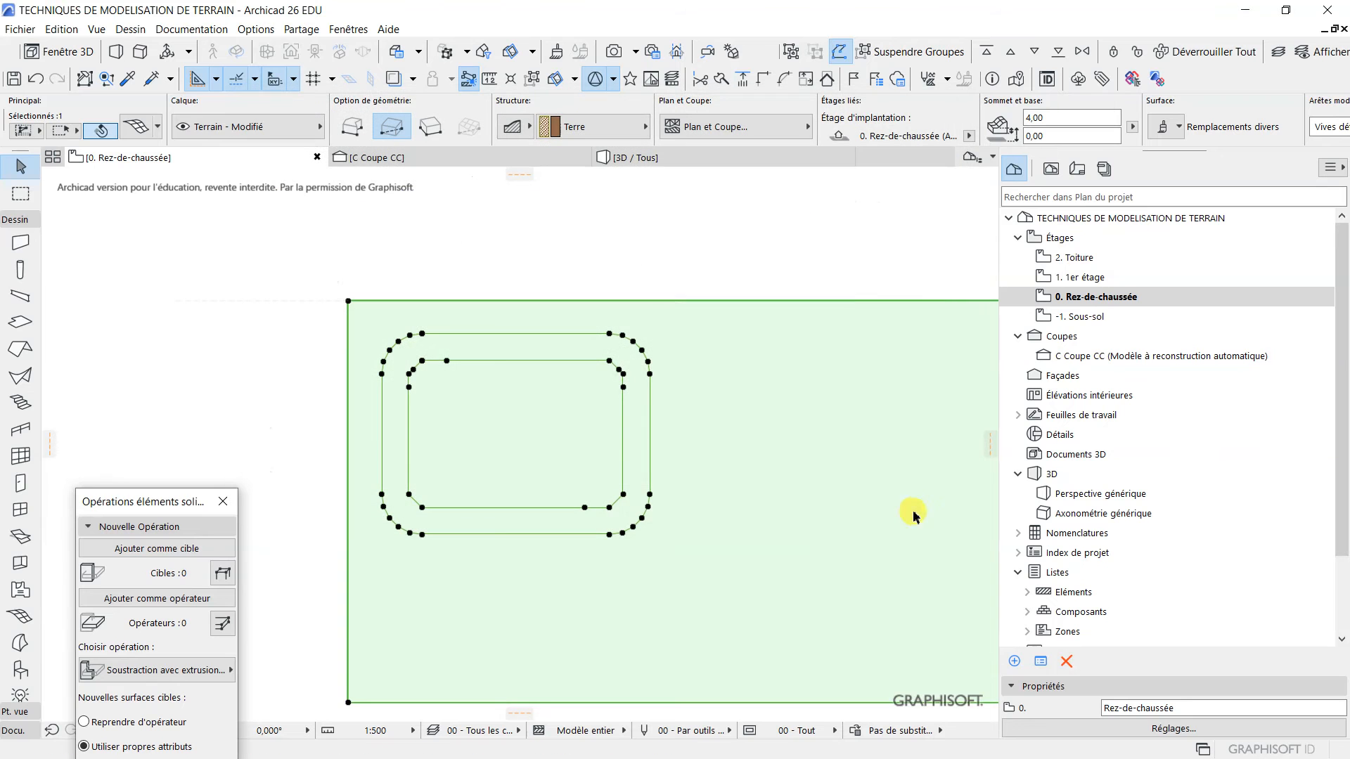
Open the -1. Sous-sol floor plan and bring up the Slab tool's default settings.
double_click(1085, 319)
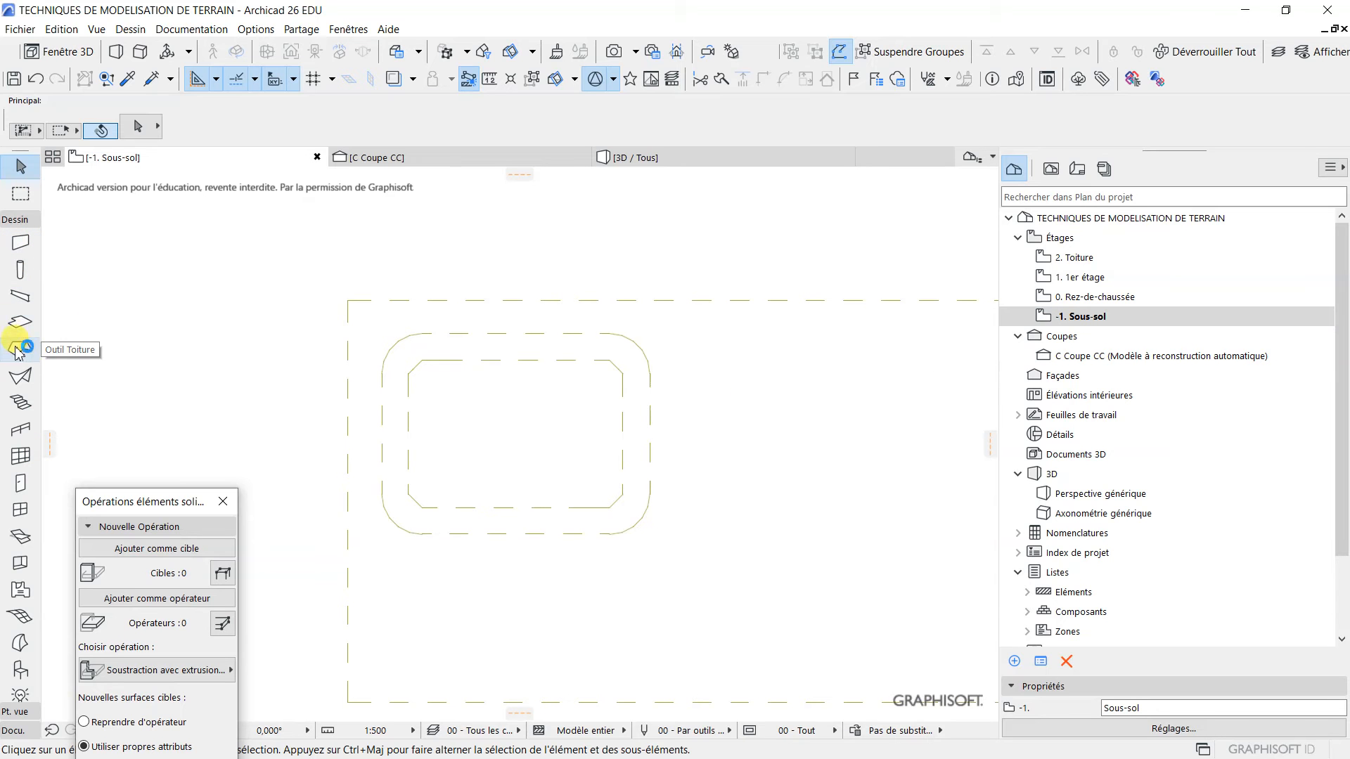
left_click(19, 322)
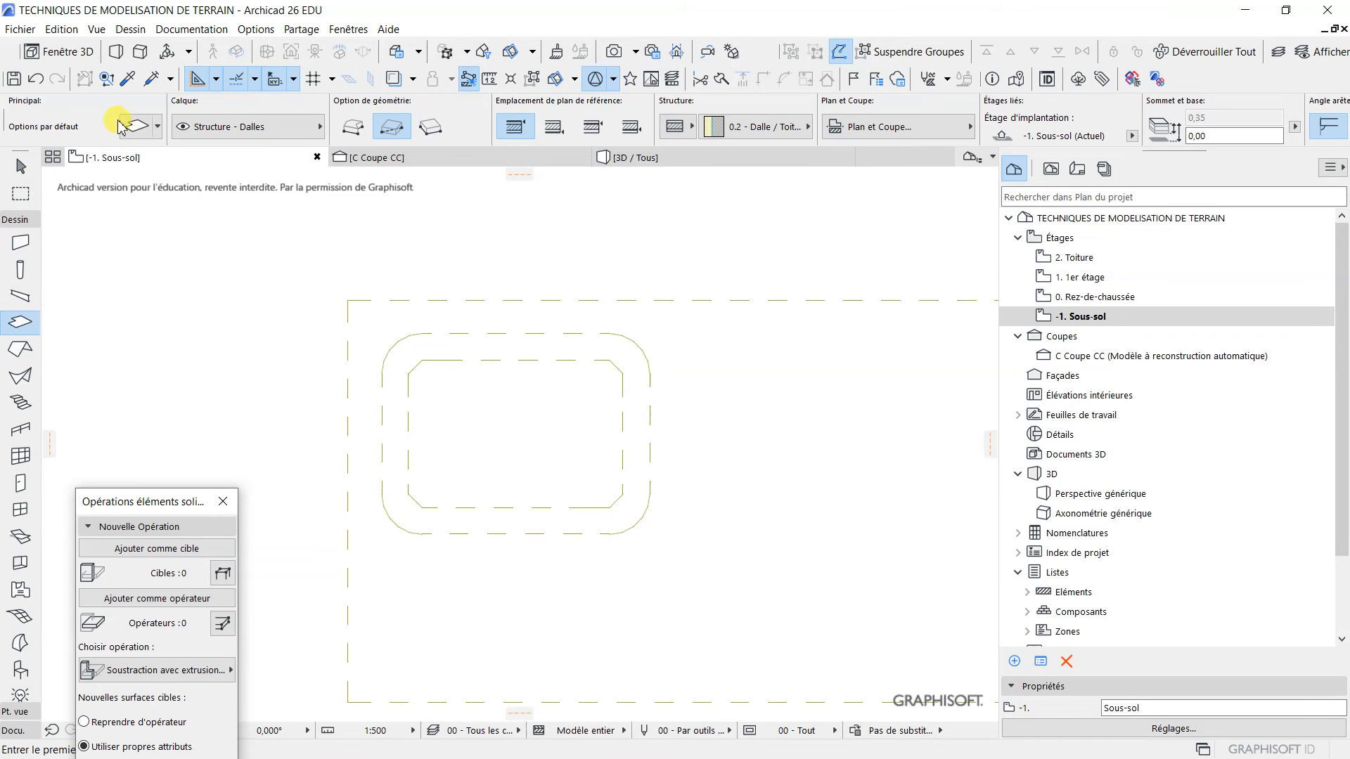
left_click(135, 132)
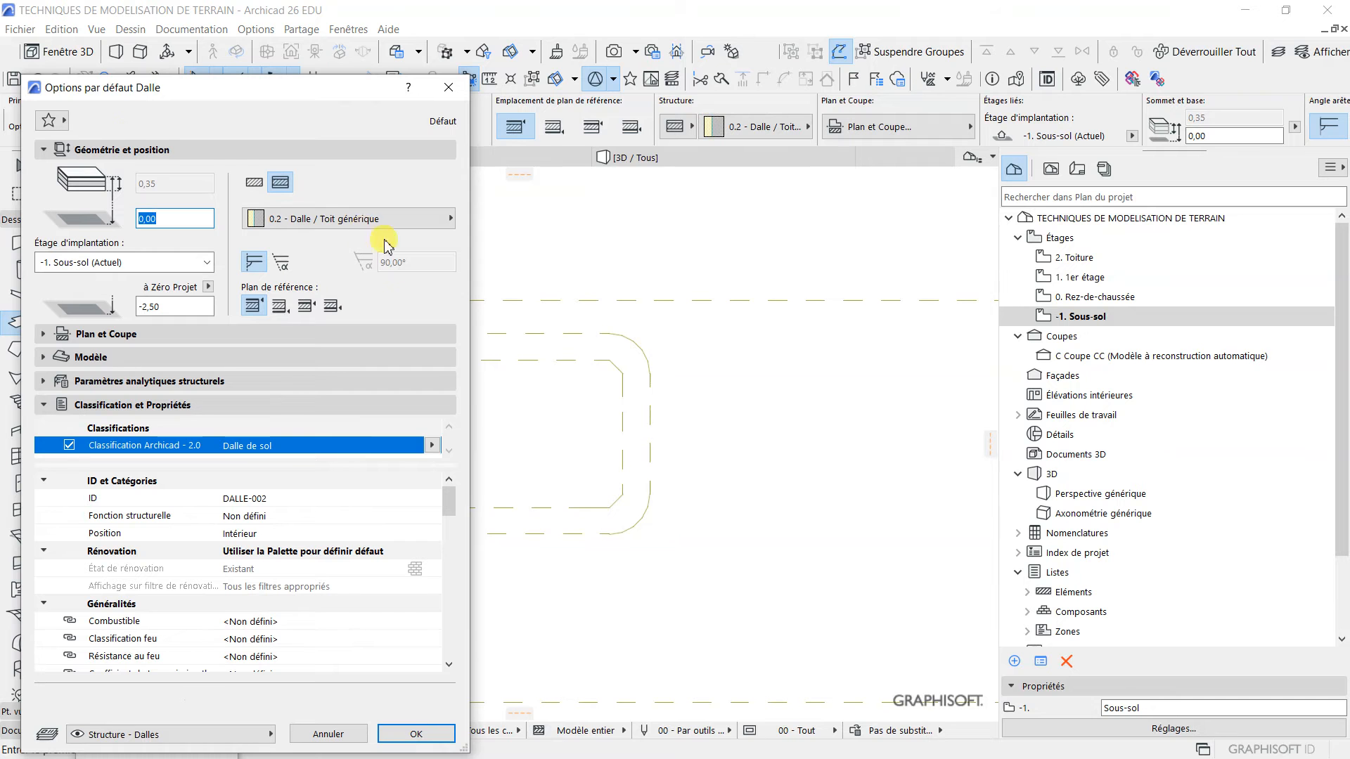
left_click(353, 224)
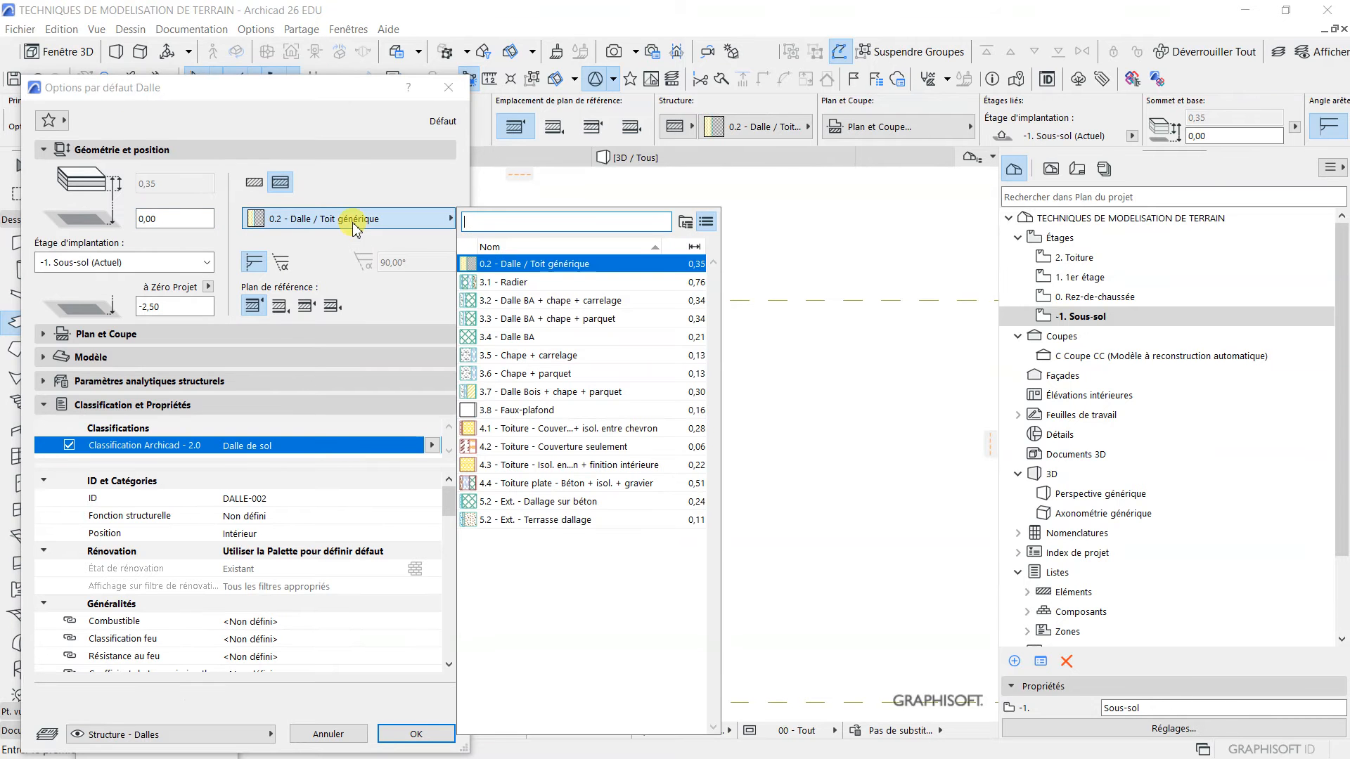
left_click(685, 222)
scroll(541, 292, "down", 1)
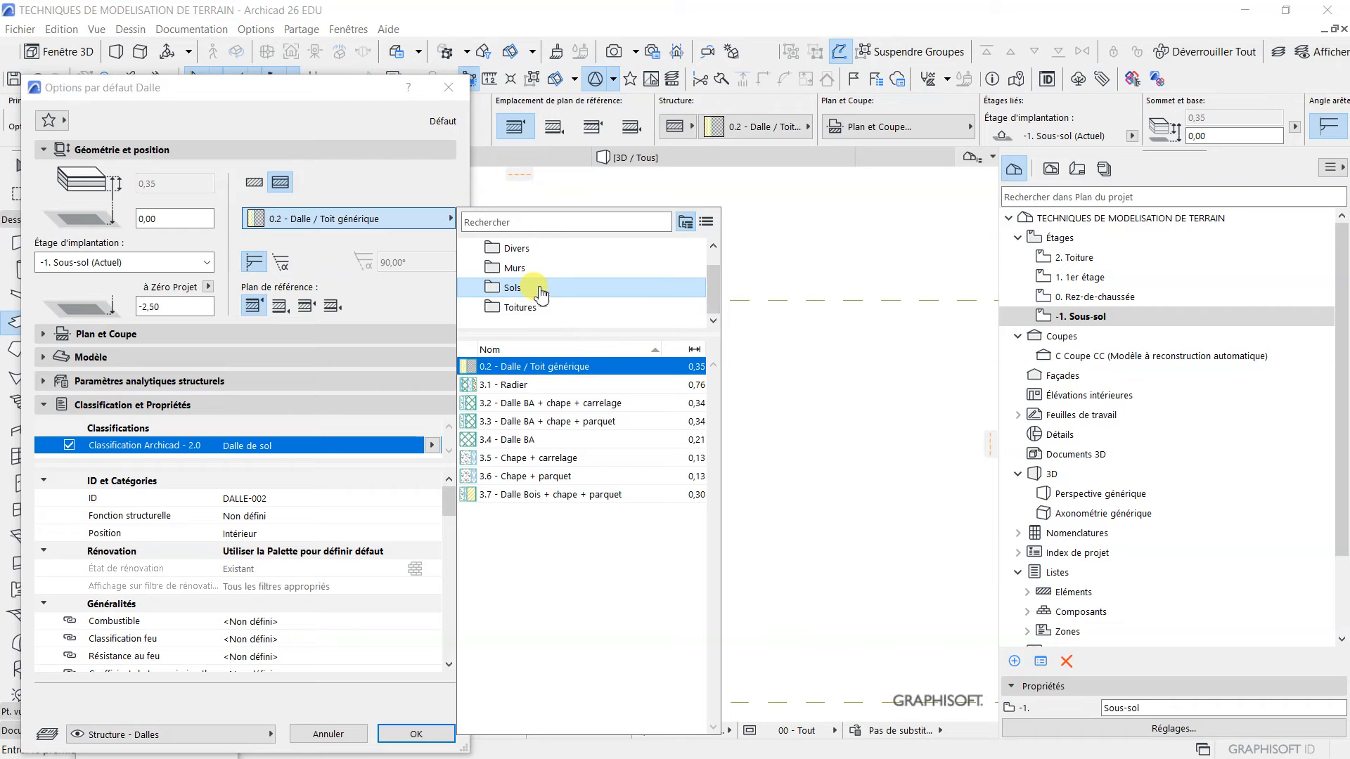
scroll(541, 295, "up", 1)
scroll(519, 304, "down", 1)
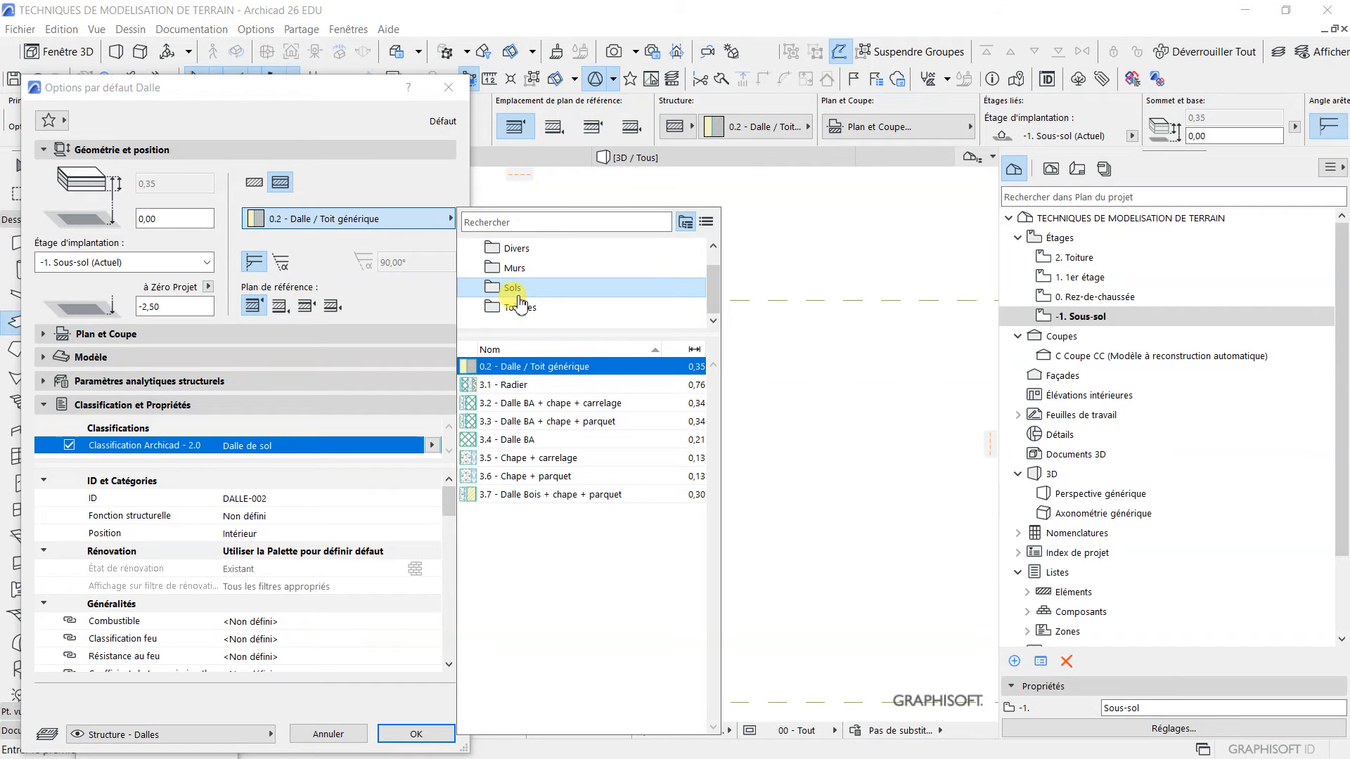
scroll(492, 313, "up", 1)
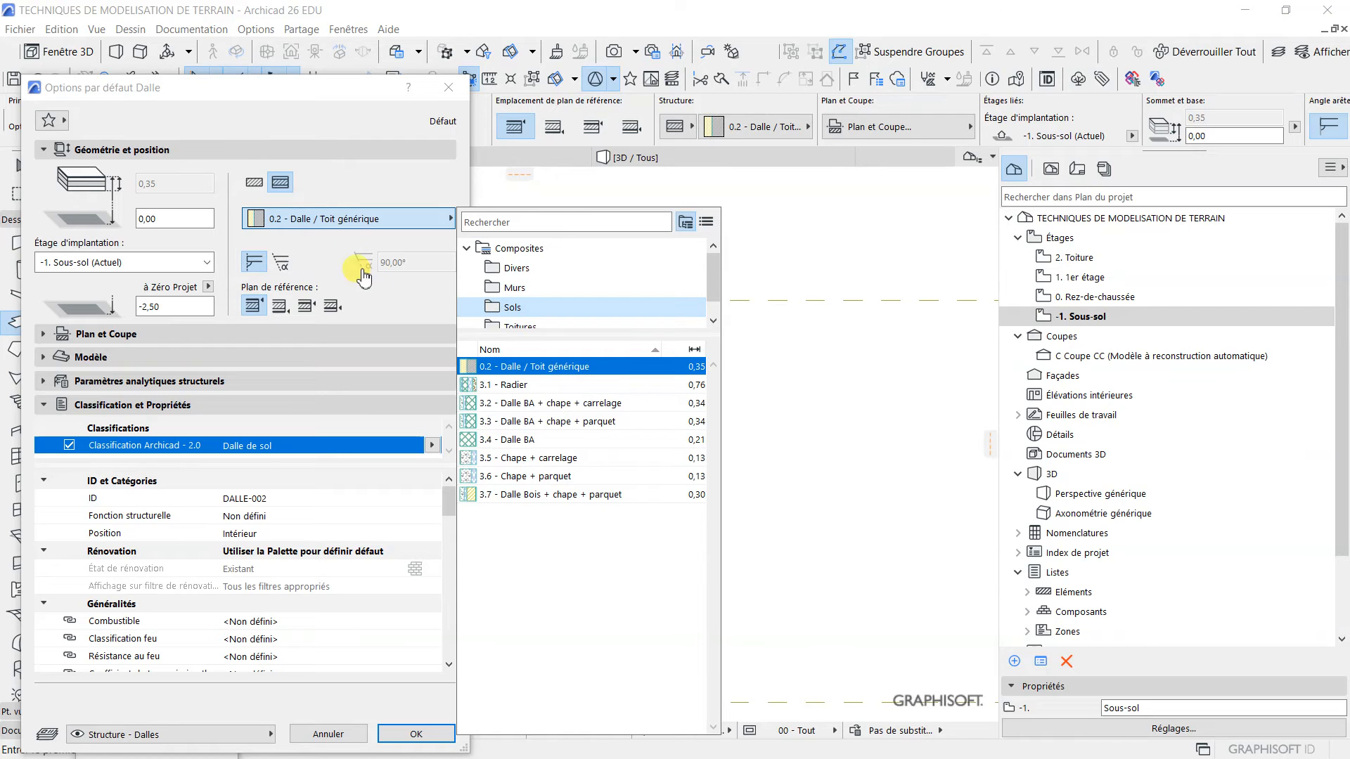
Set the default slab to a basic structure using the "Bois équarri" building material.
left_click(259, 184)
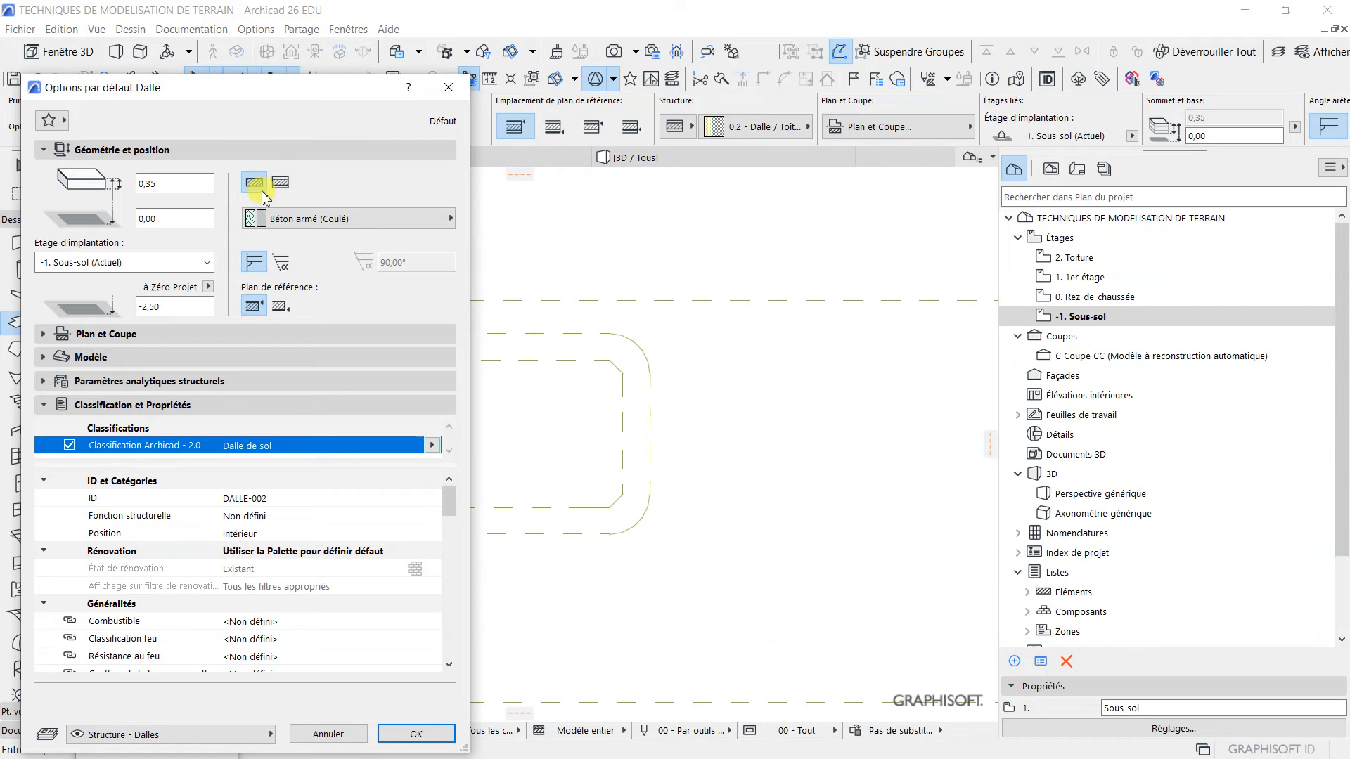
left_click(361, 218)
left_click(492, 268)
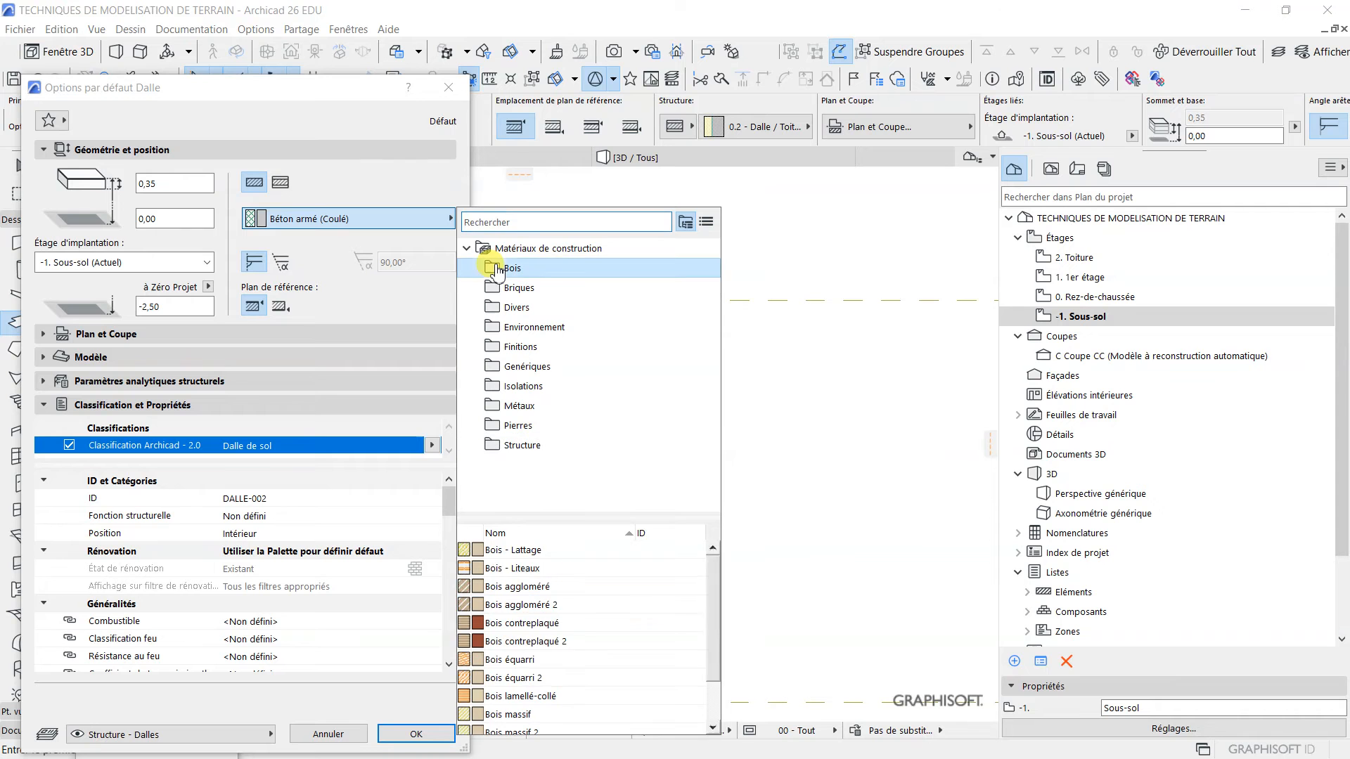
left_click(563, 664)
left_click(563, 673)
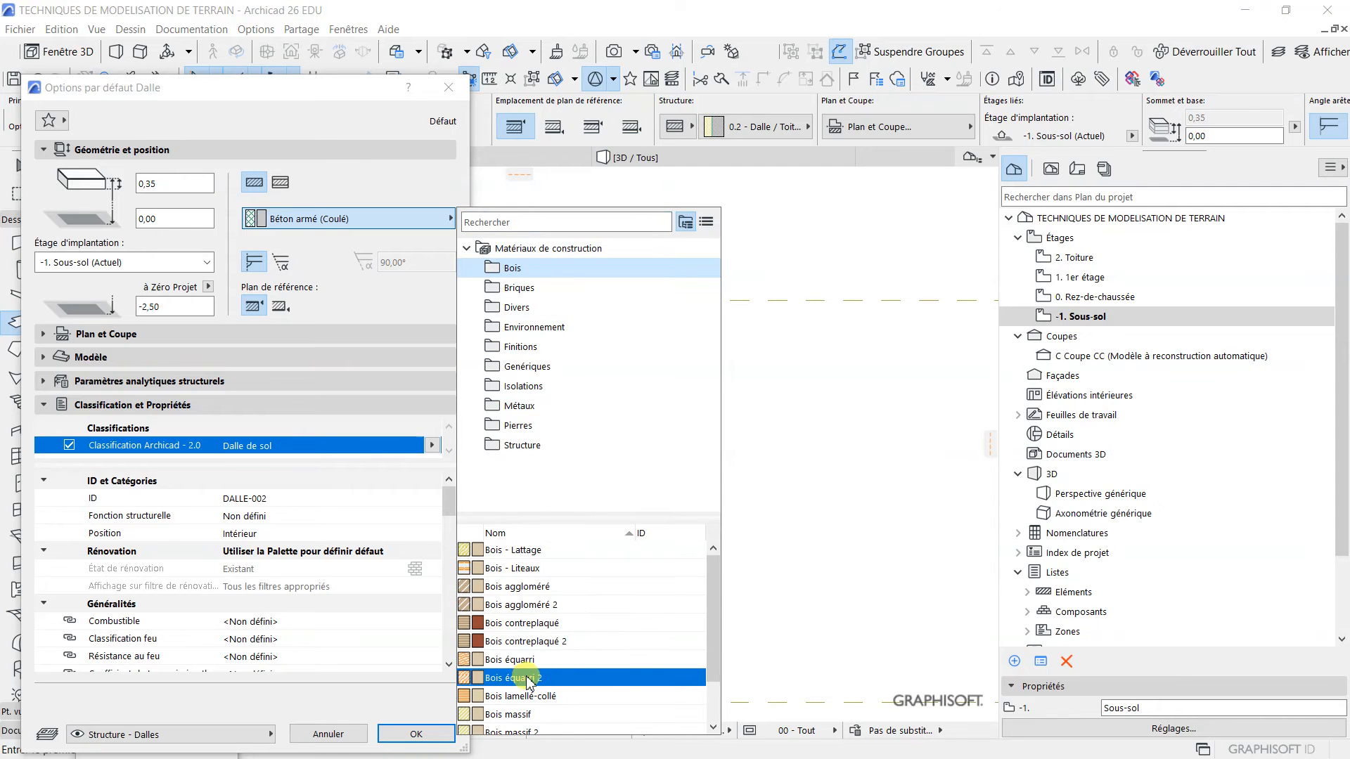
left_click(525, 667)
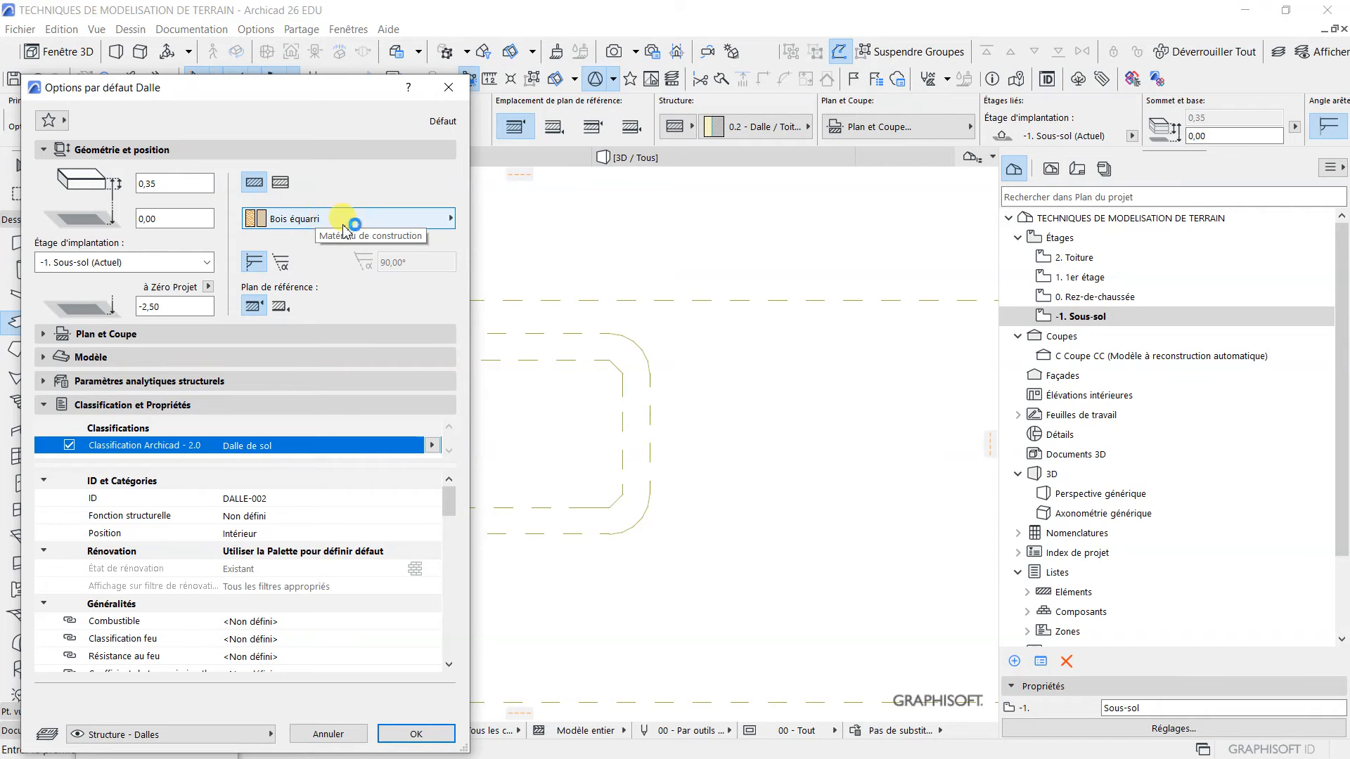
left_click(289, 224)
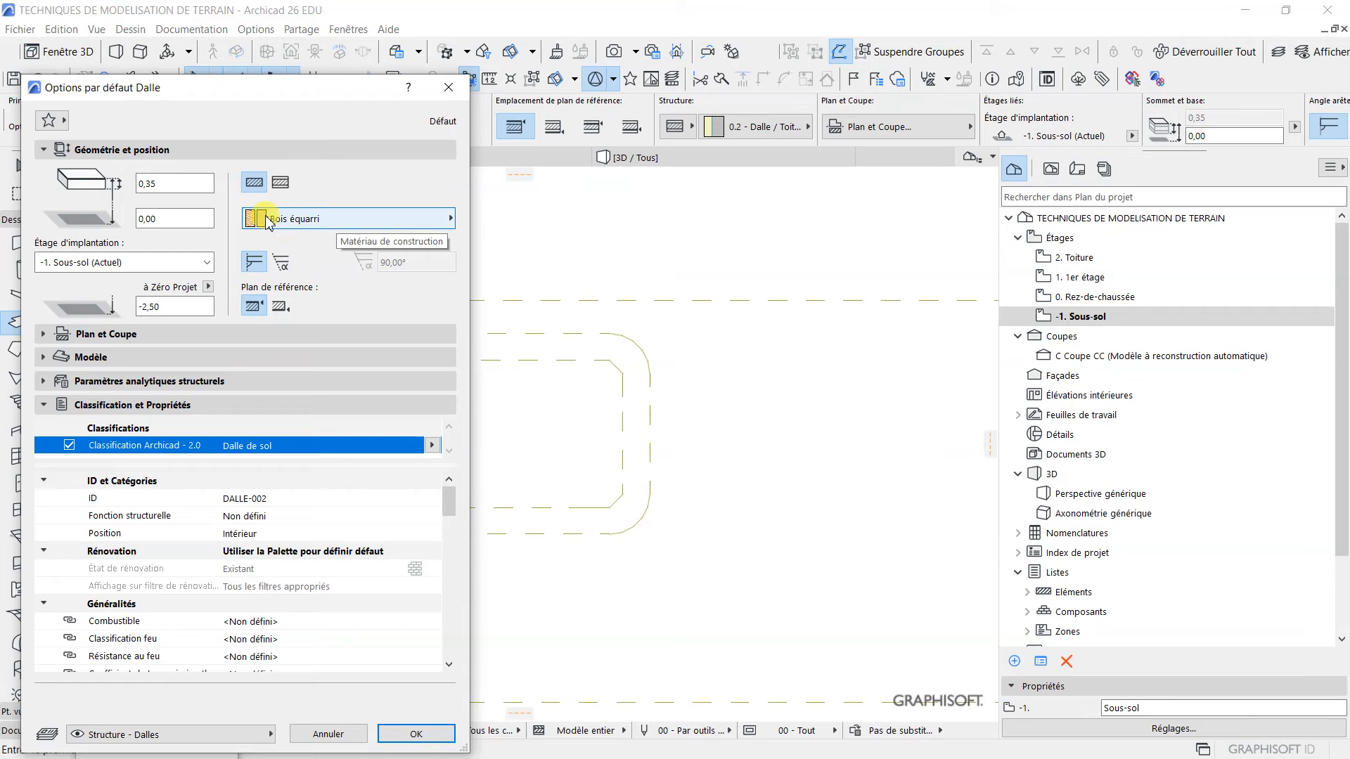
left_click(416, 734)
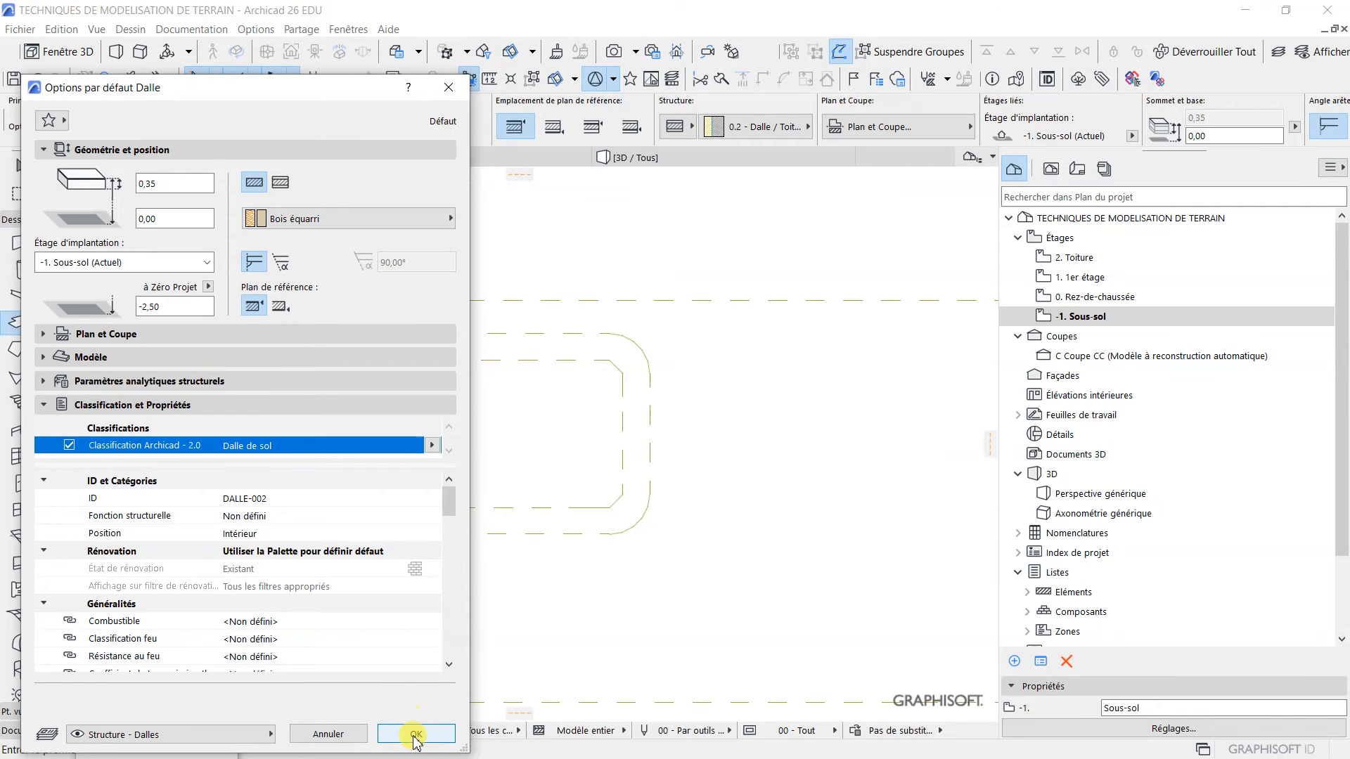
Set the default slab's reference plane to its base and draw a rectangular slab about 10.95 by 14.56 m overlapping the excavation's lower-left part.
left_click(411, 434)
left_click(137, 129)
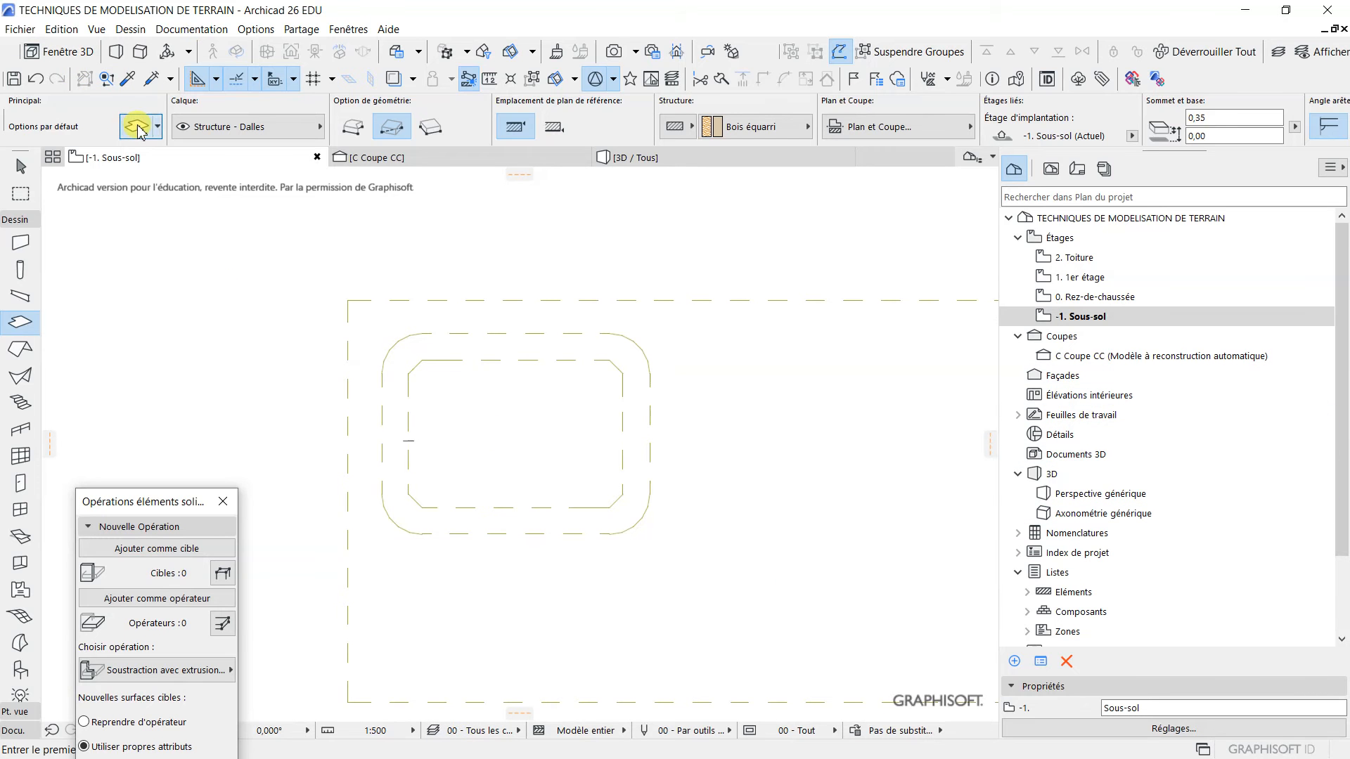
left_click(138, 127)
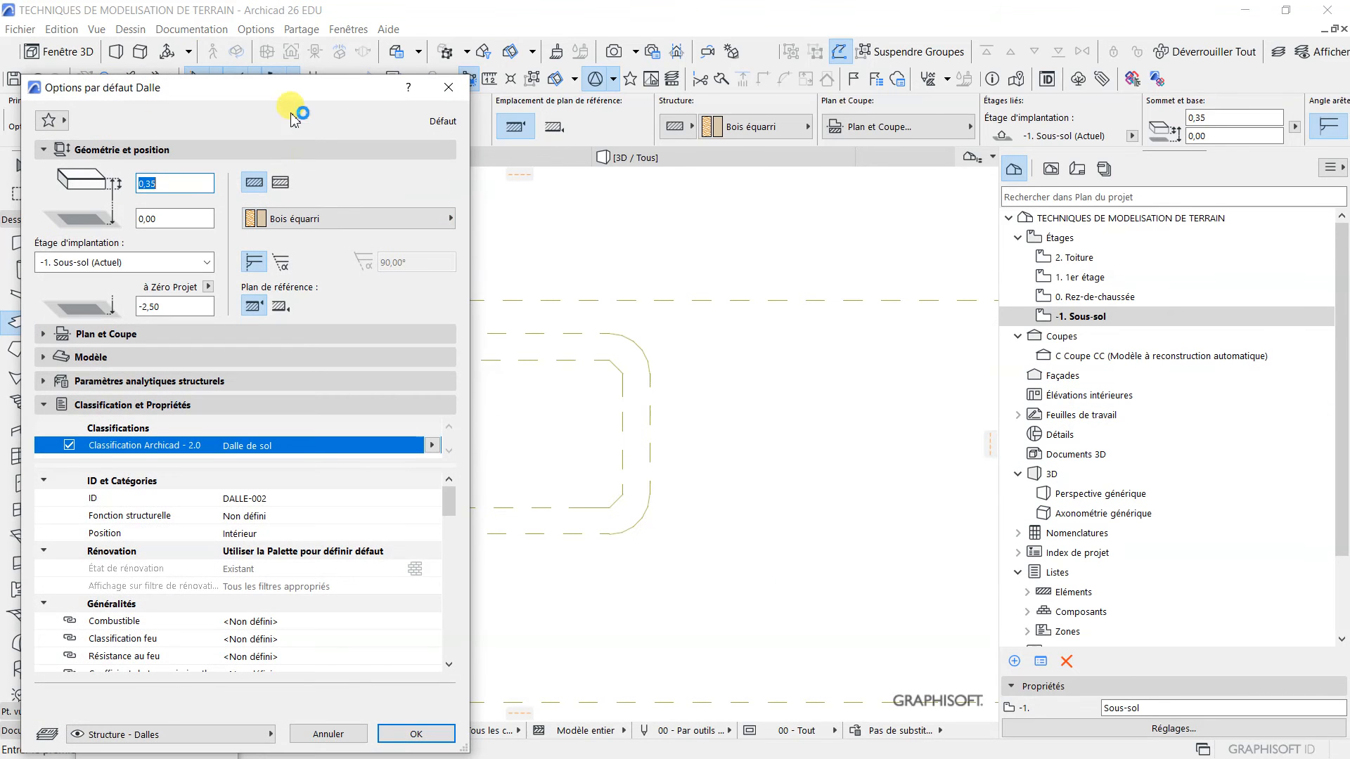
left_click_drag(301, 97, 642, 102)
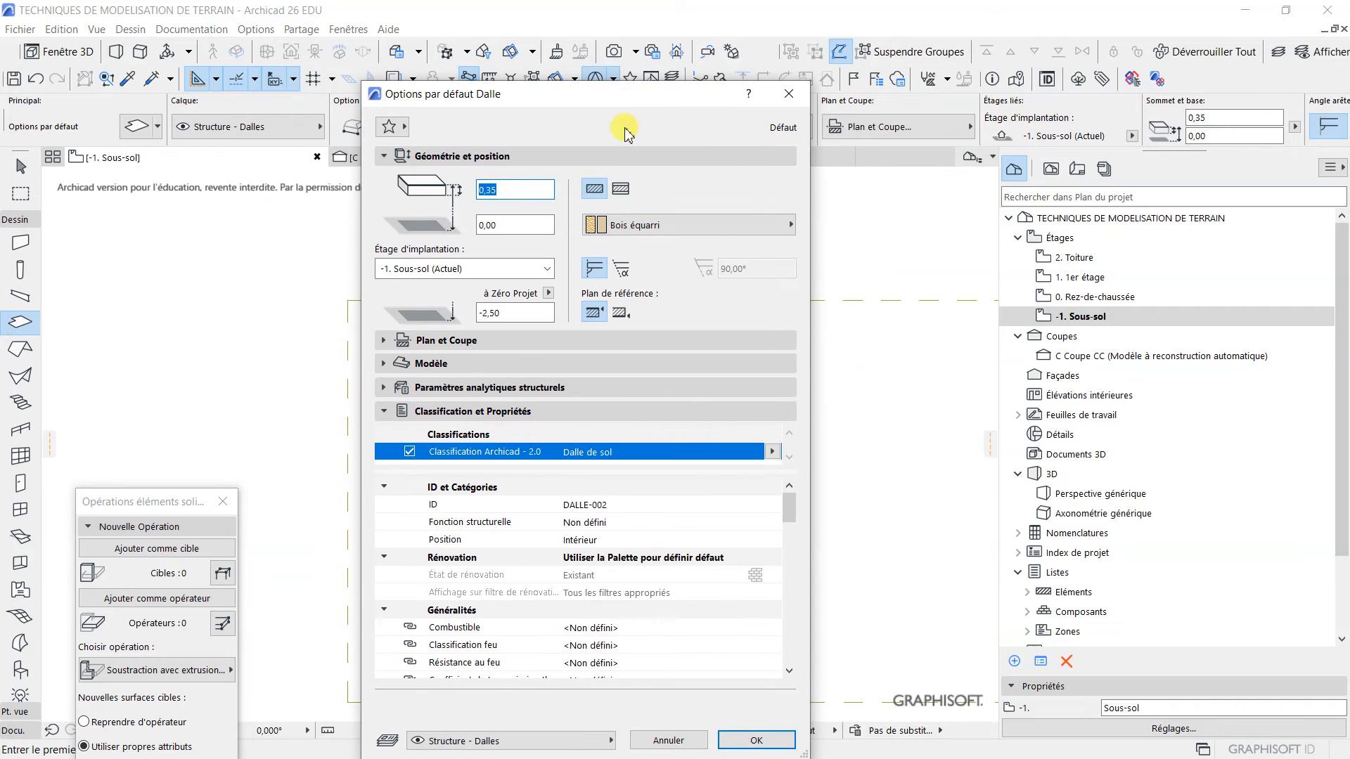
left_click(594, 315)
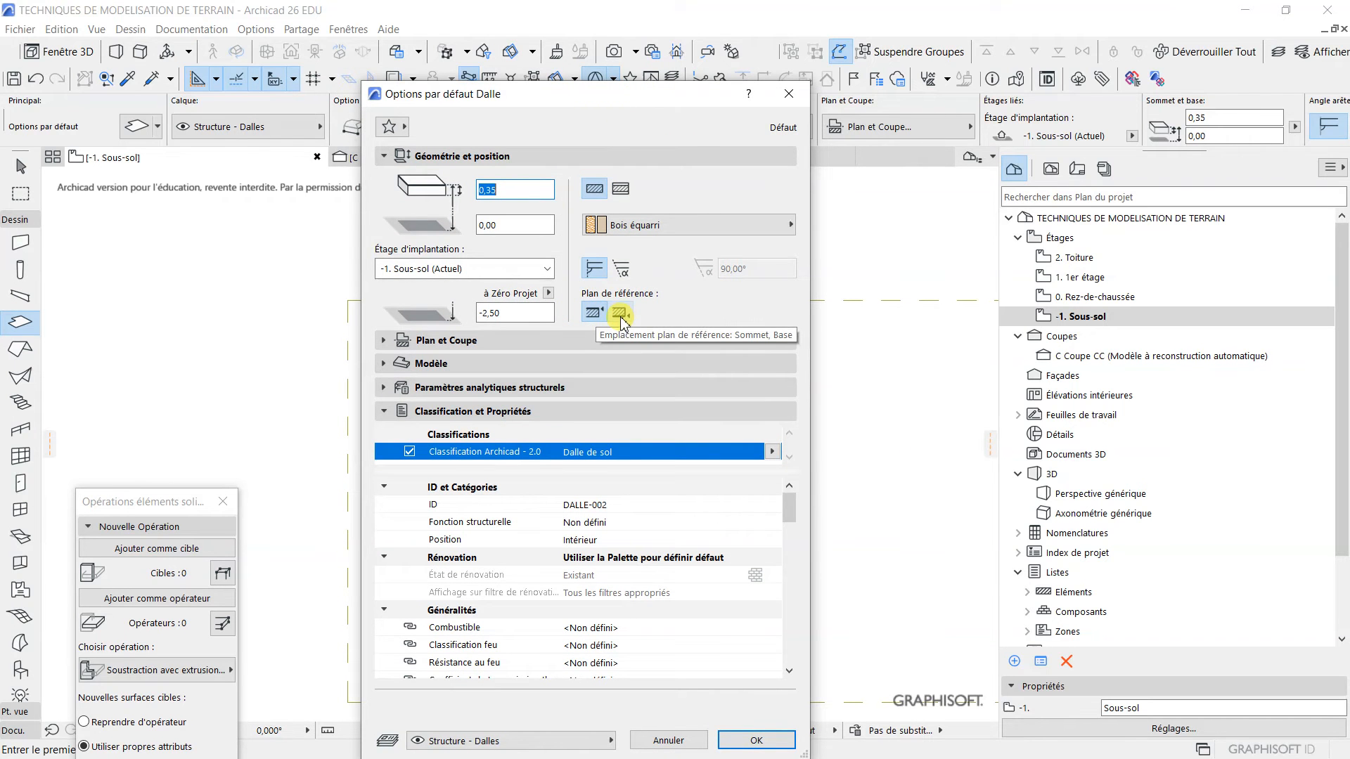
left_click(619, 314)
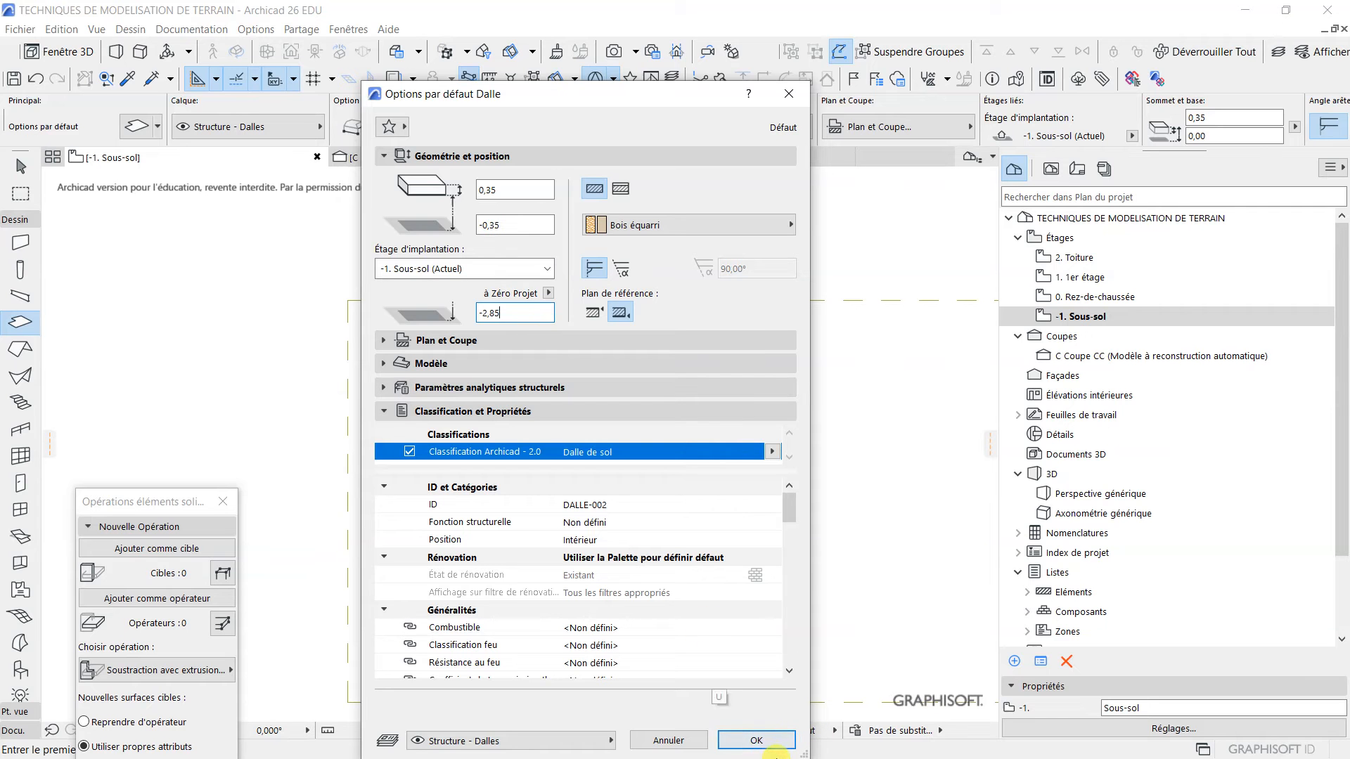
left_click(759, 740)
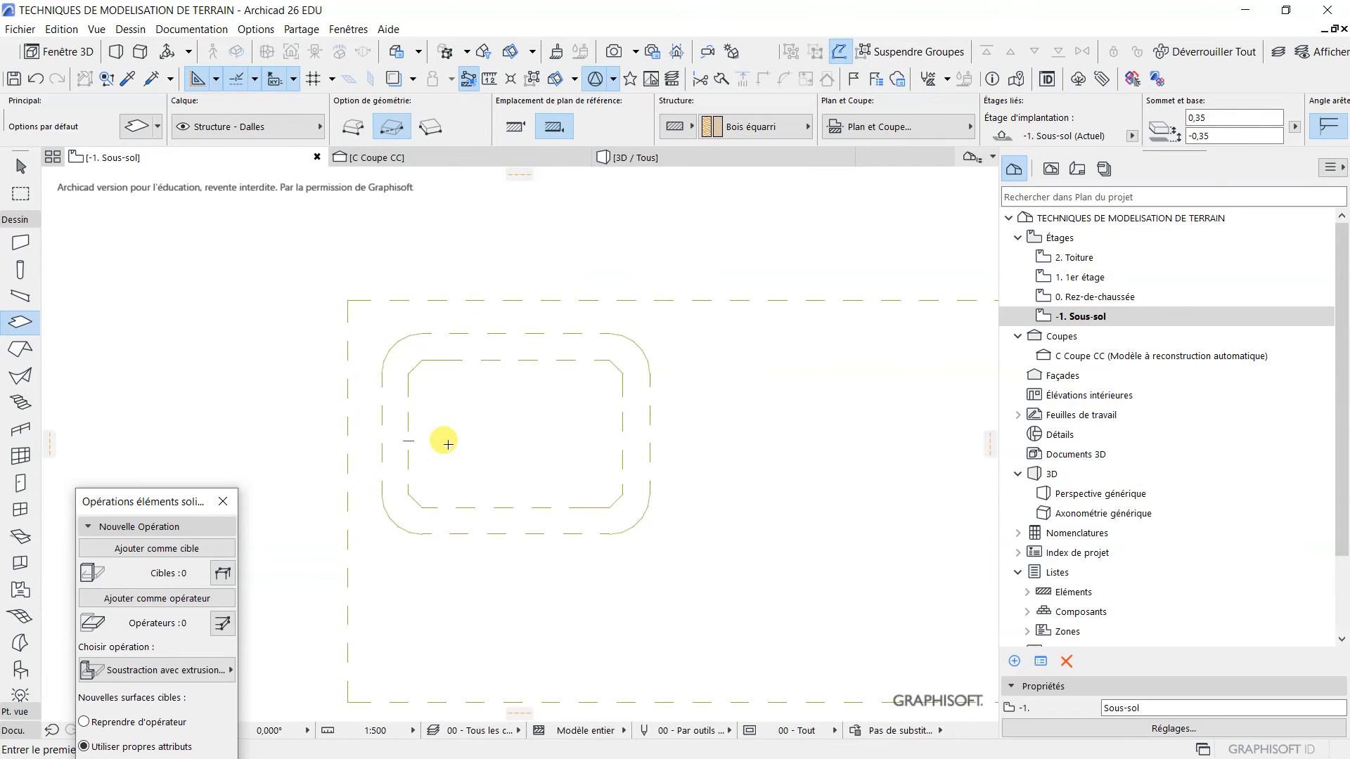
left_click(370, 405)
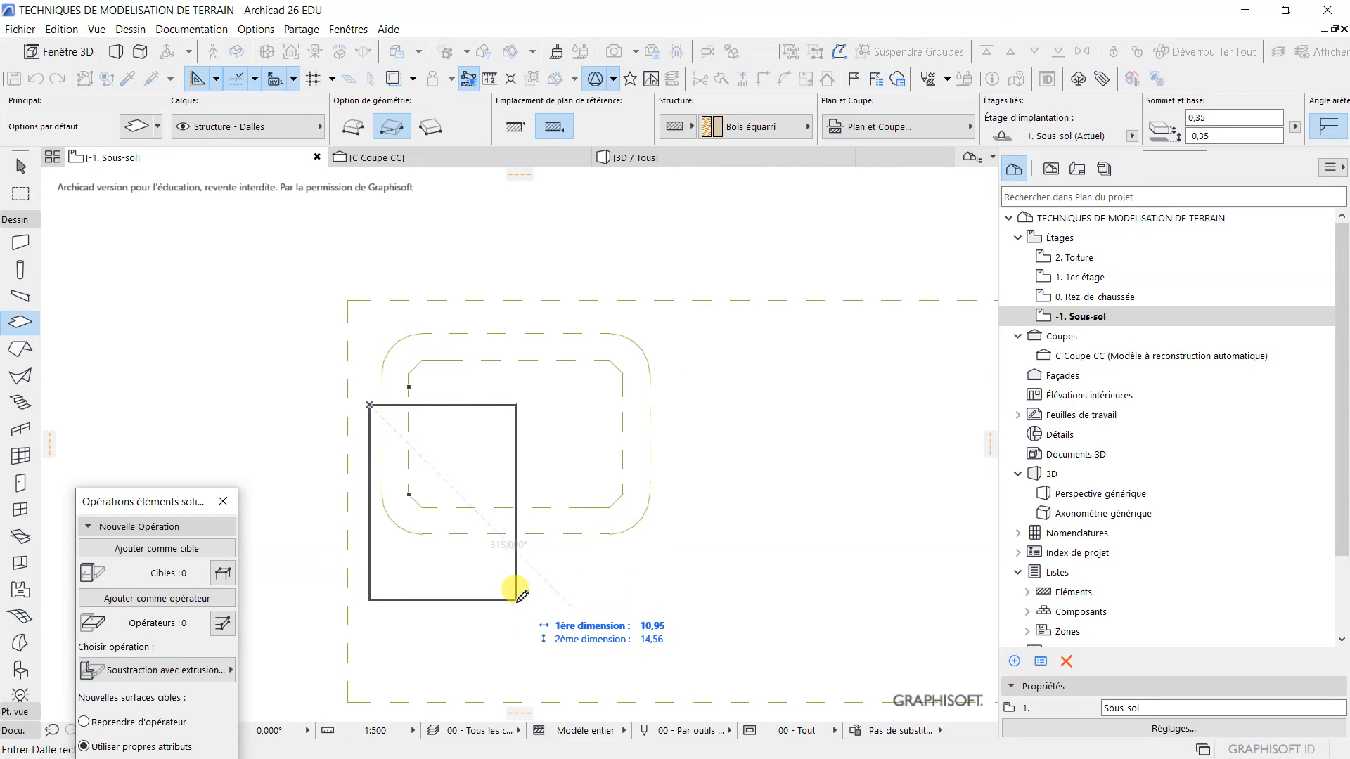
left_click(516, 600)
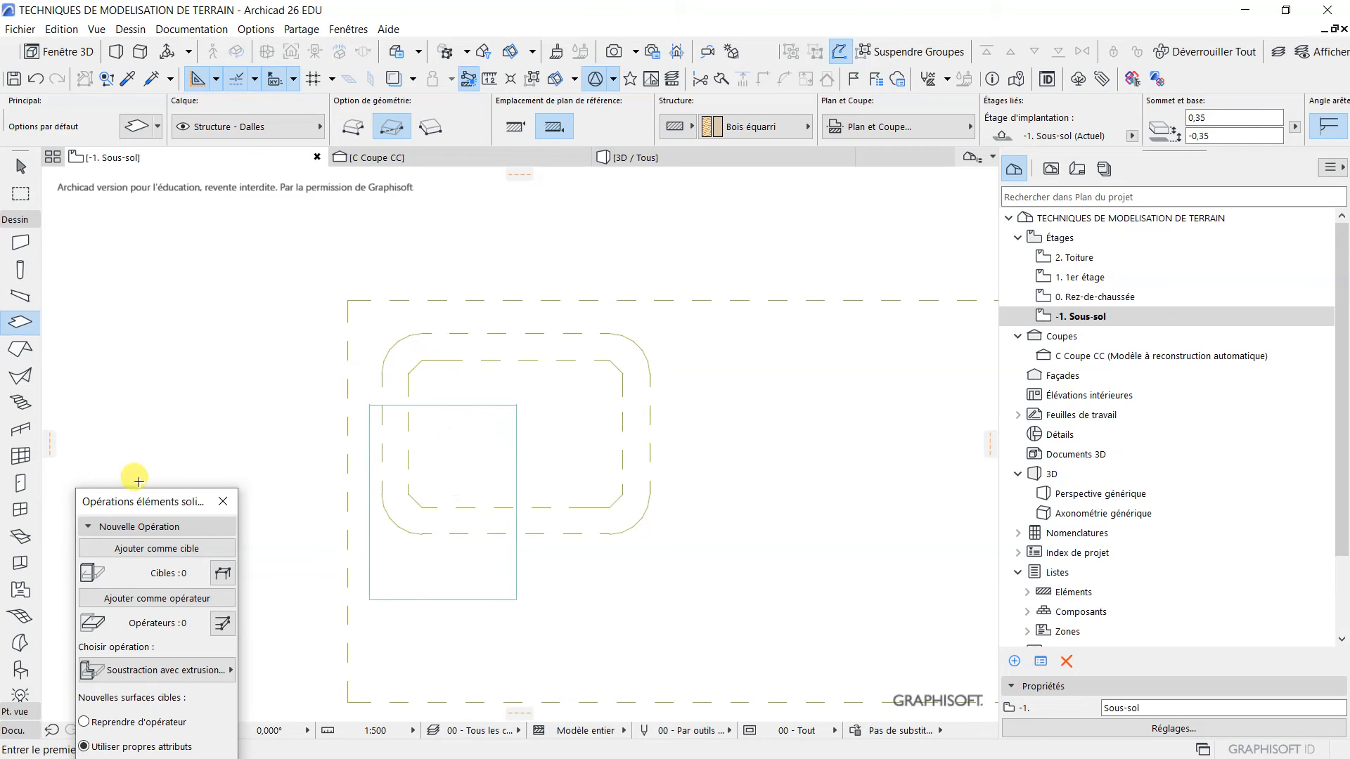
Draw a vertical section line through the new slab, from above the terrain outline to below the slab, looking toward the left.
left_click(15, 222)
left_click(27, 258)
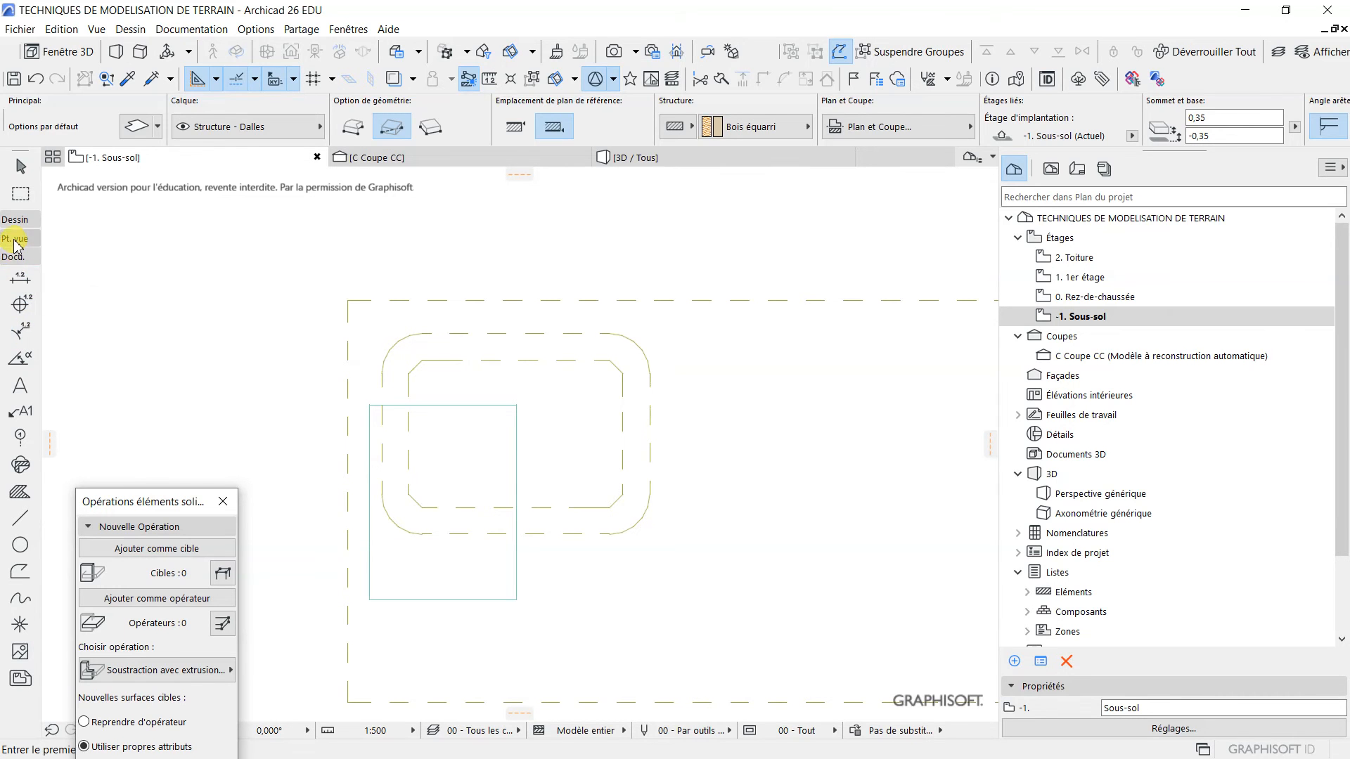
left_click(16, 239)
left_click(20, 261)
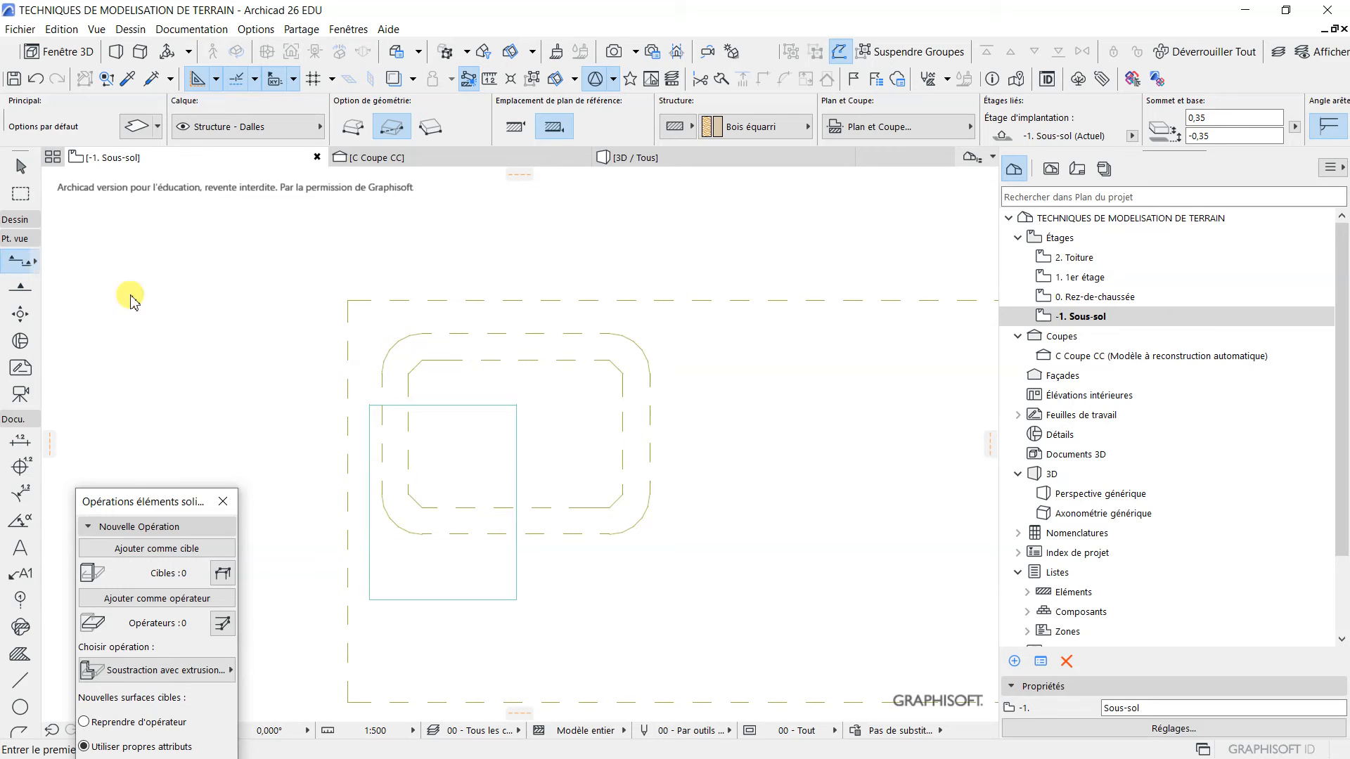
left_click(426, 267)
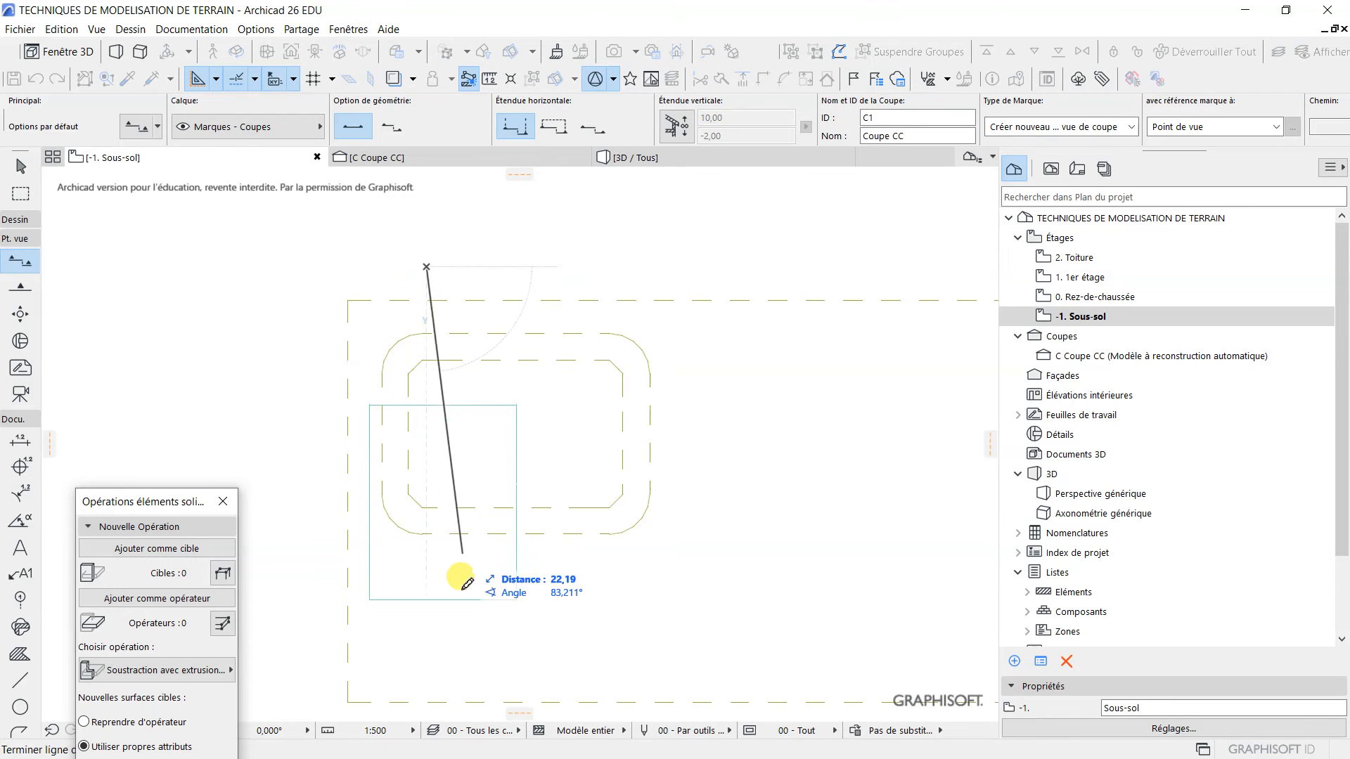
left_click(427, 656)
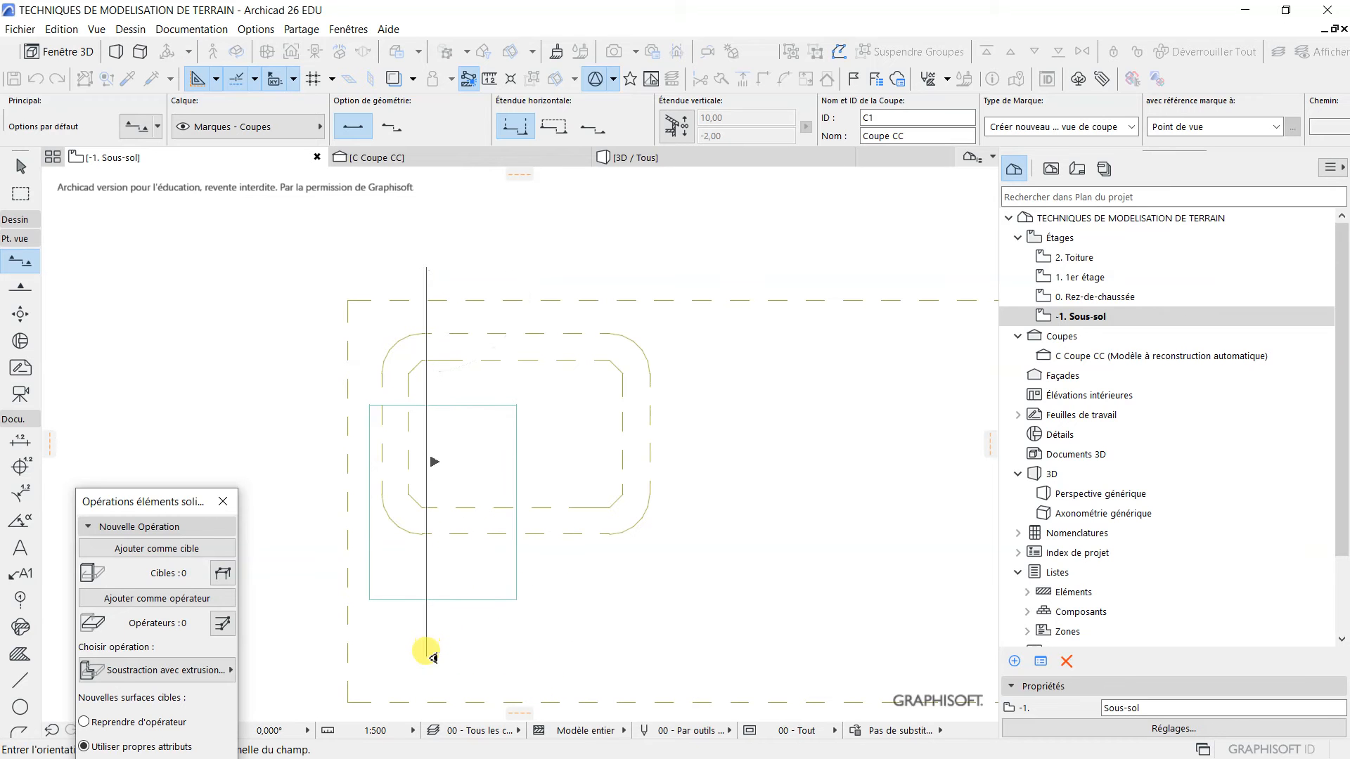
left_click(310, 571)
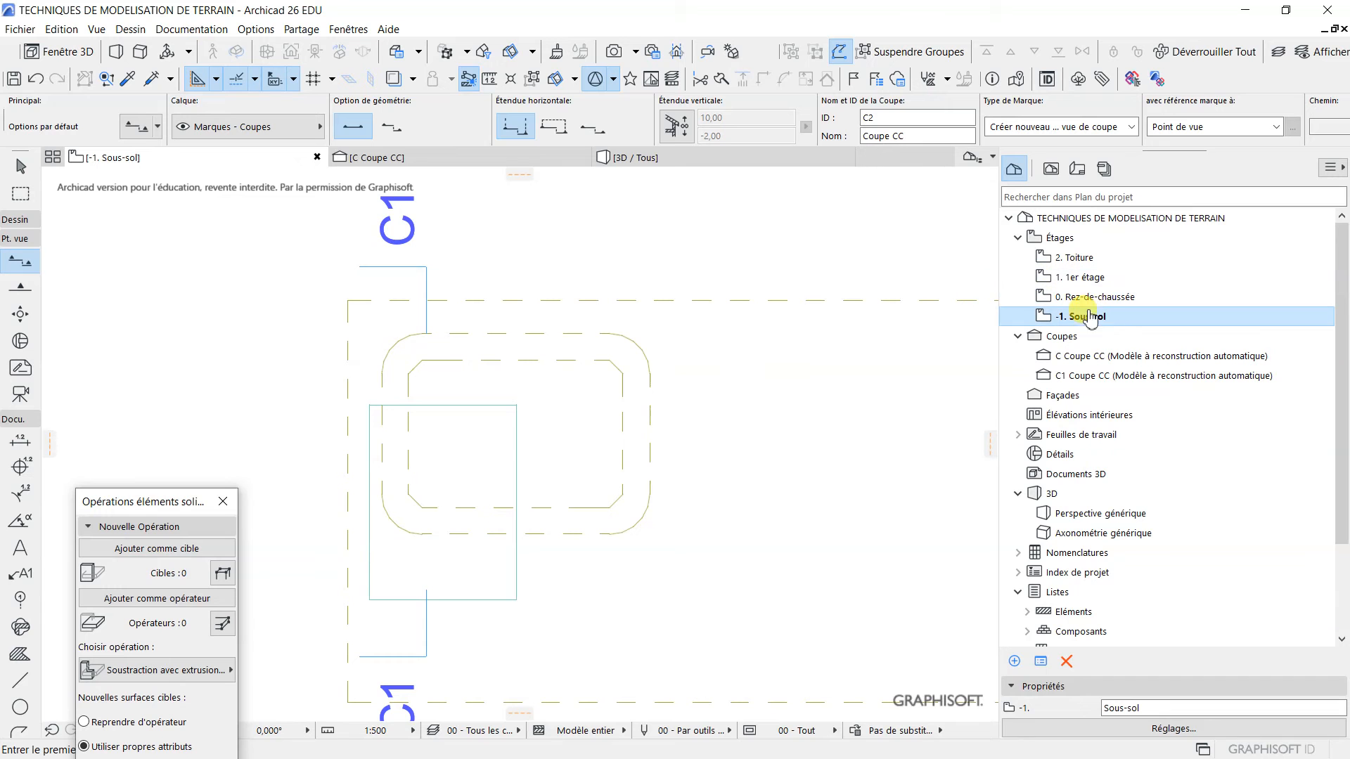
Open the C1 section, set its scale to 1:100 and examine the slab against the -1 Sous-sol level line.
double_click(1079, 377)
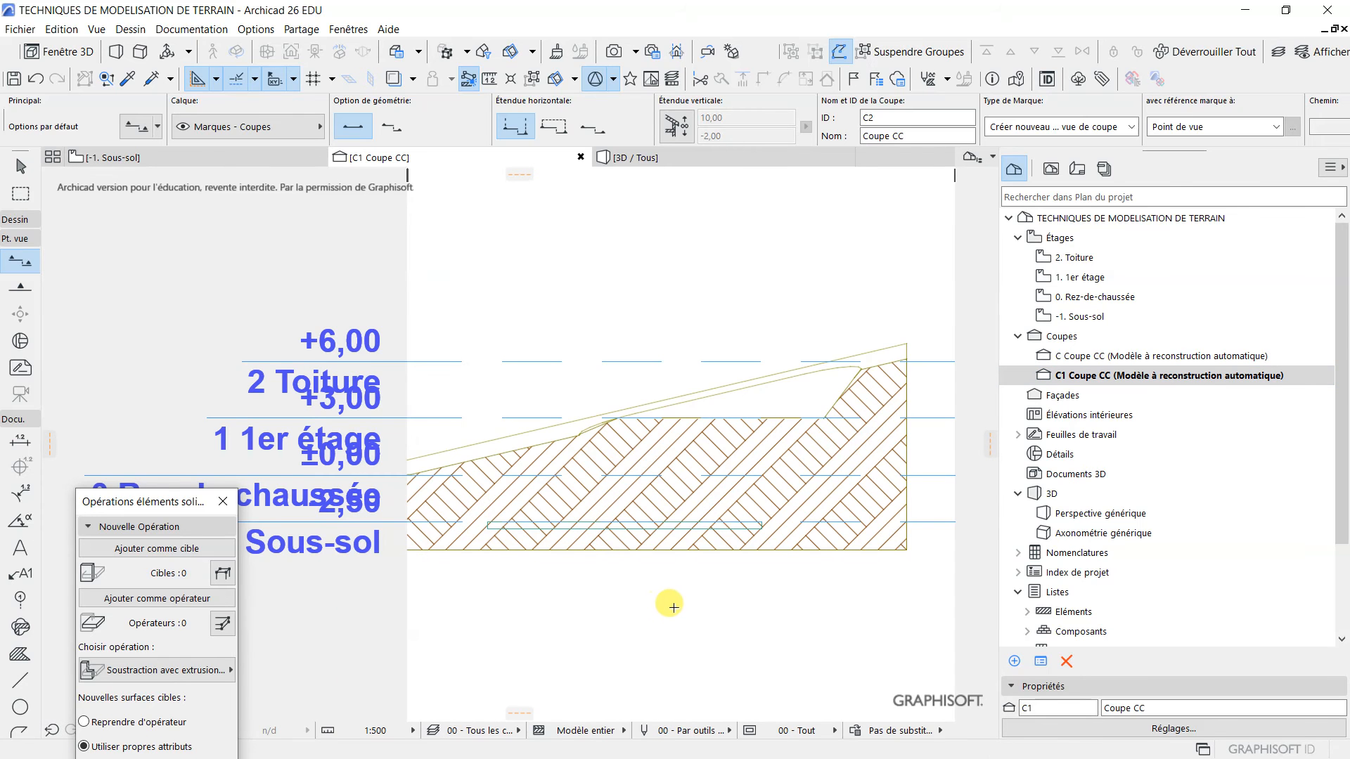
scroll(548, 563, "down", 2)
scroll(627, 563, "up", 2)
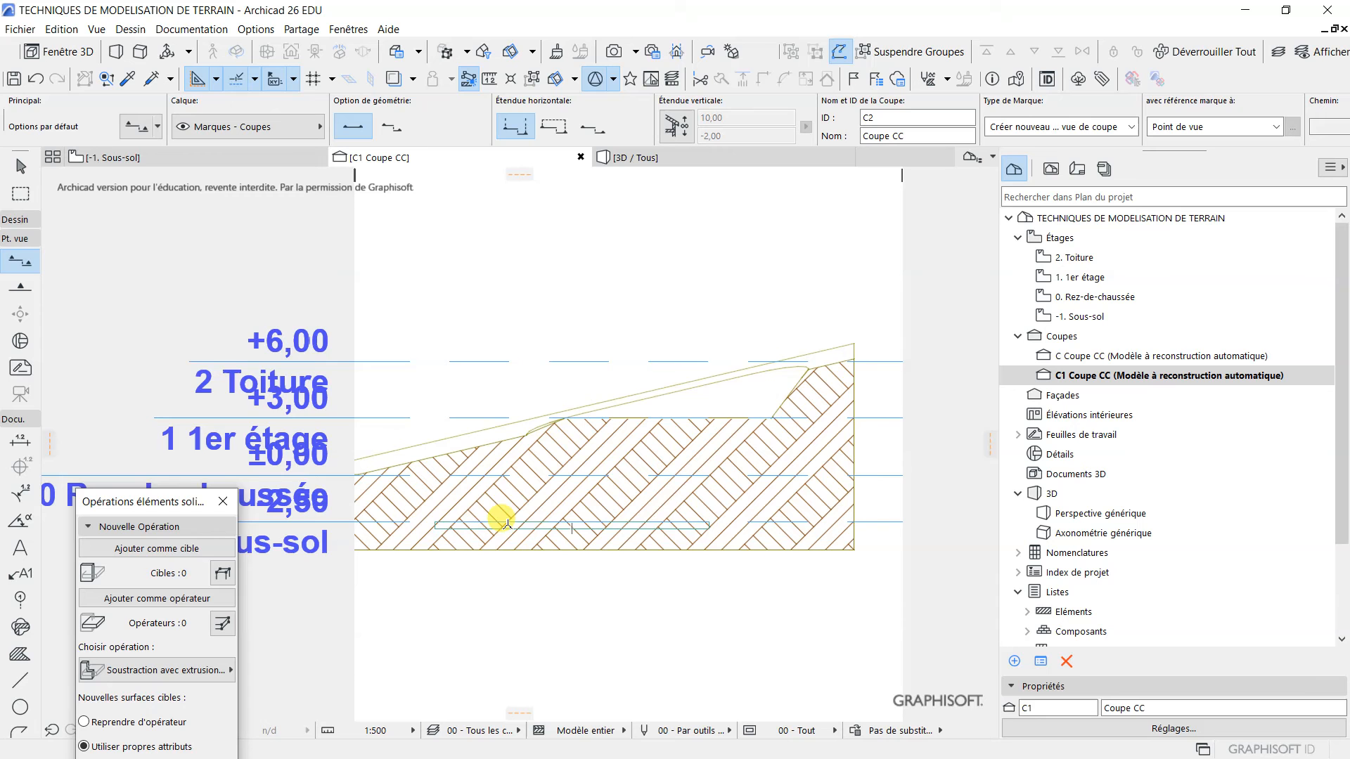
scroll(444, 532, "up", 2)
scroll(520, 528, "down", 2)
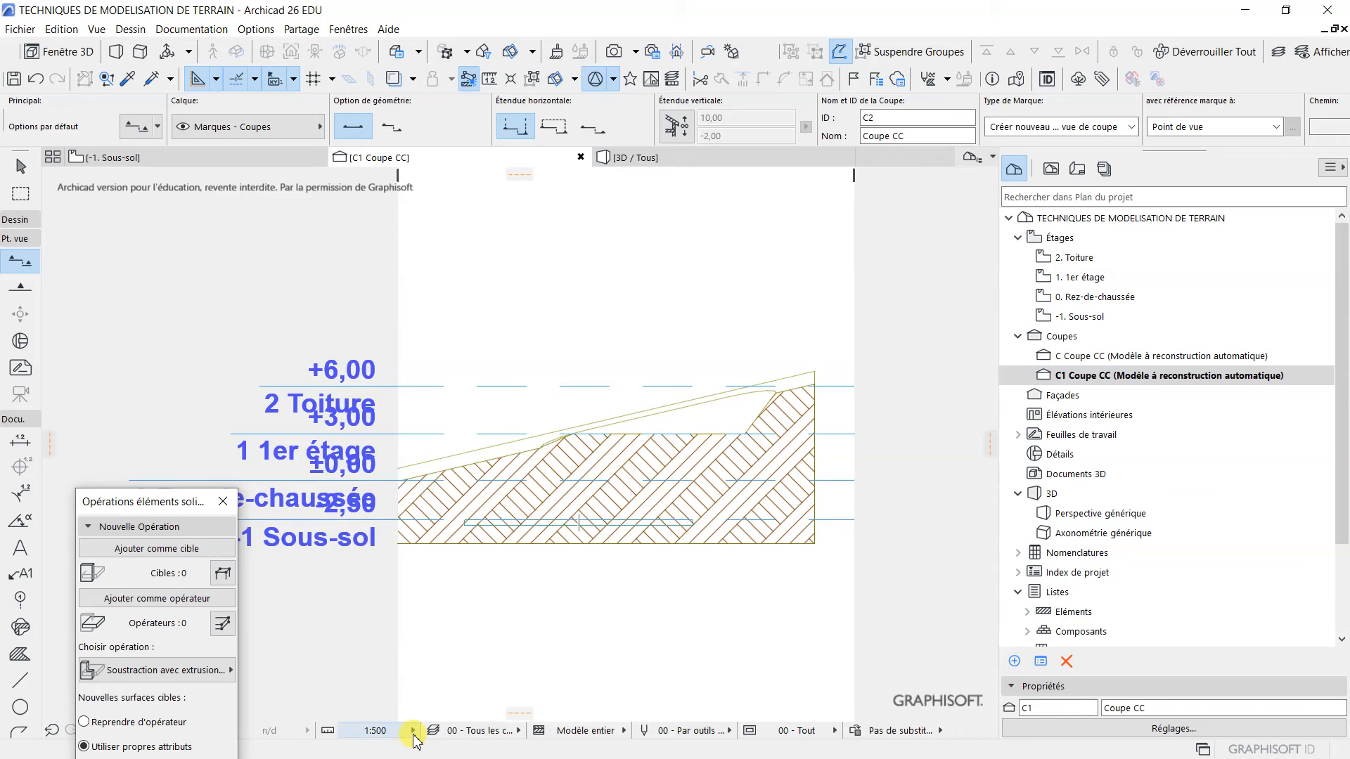
left_click(411, 731)
left_click(450, 627)
scroll(605, 408, "down", 3)
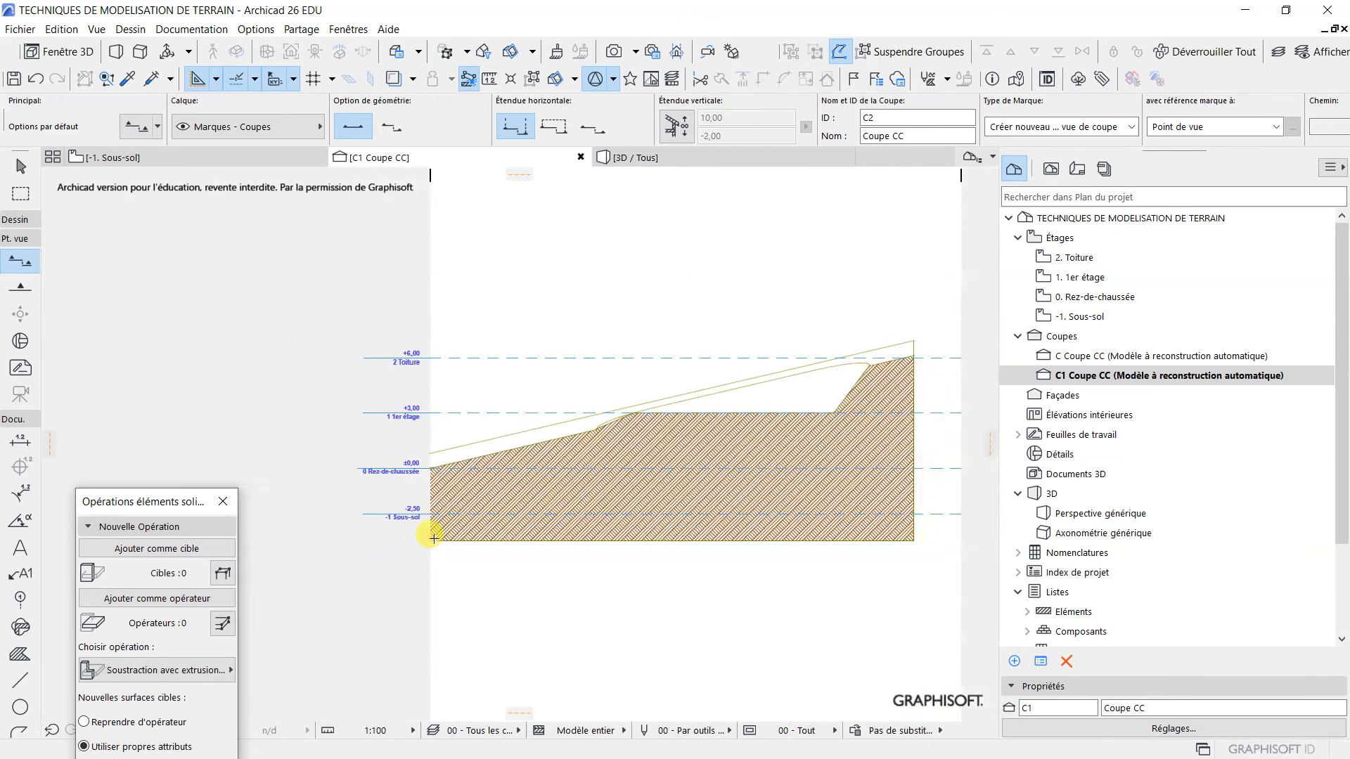
scroll(425, 538, "up", 1)
scroll(553, 505, "up", 2)
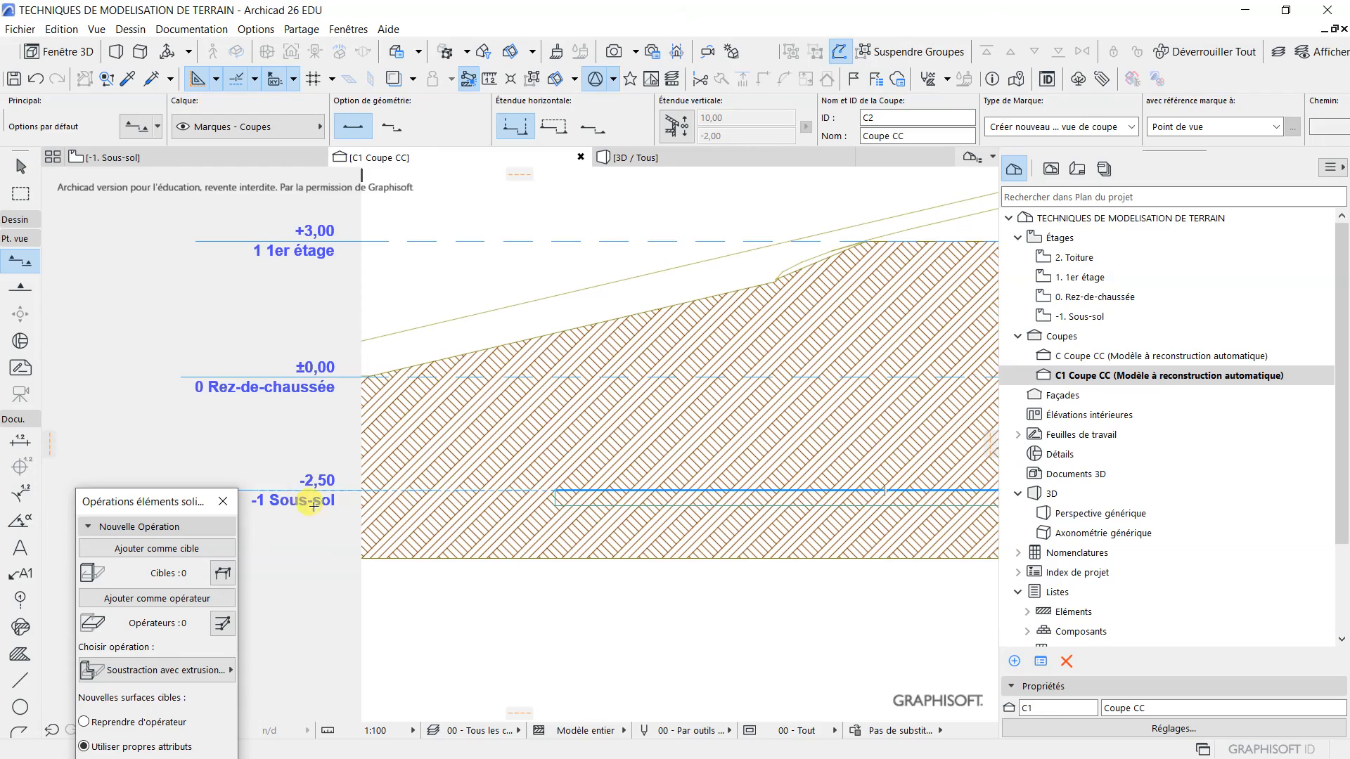
scroll(571, 498, "up", 4)
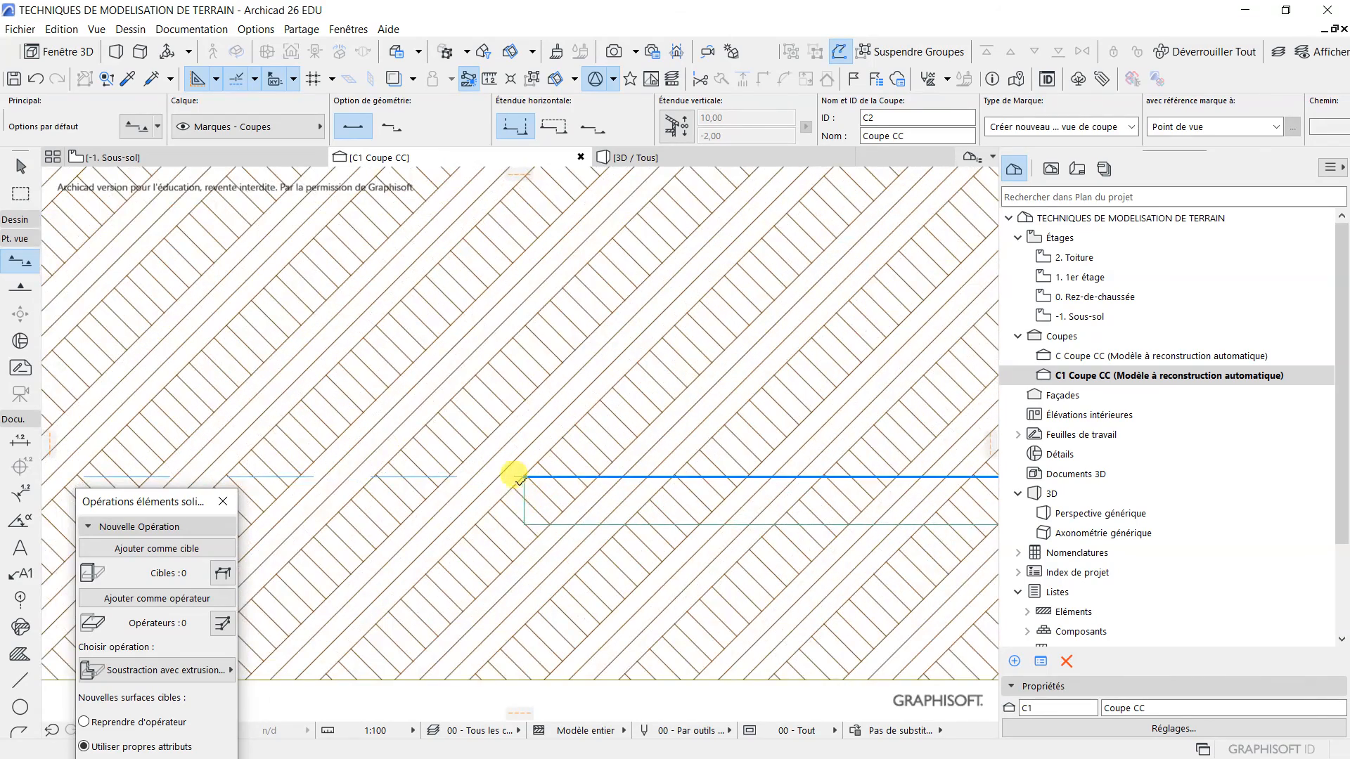
scroll(532, 523, "down", 4)
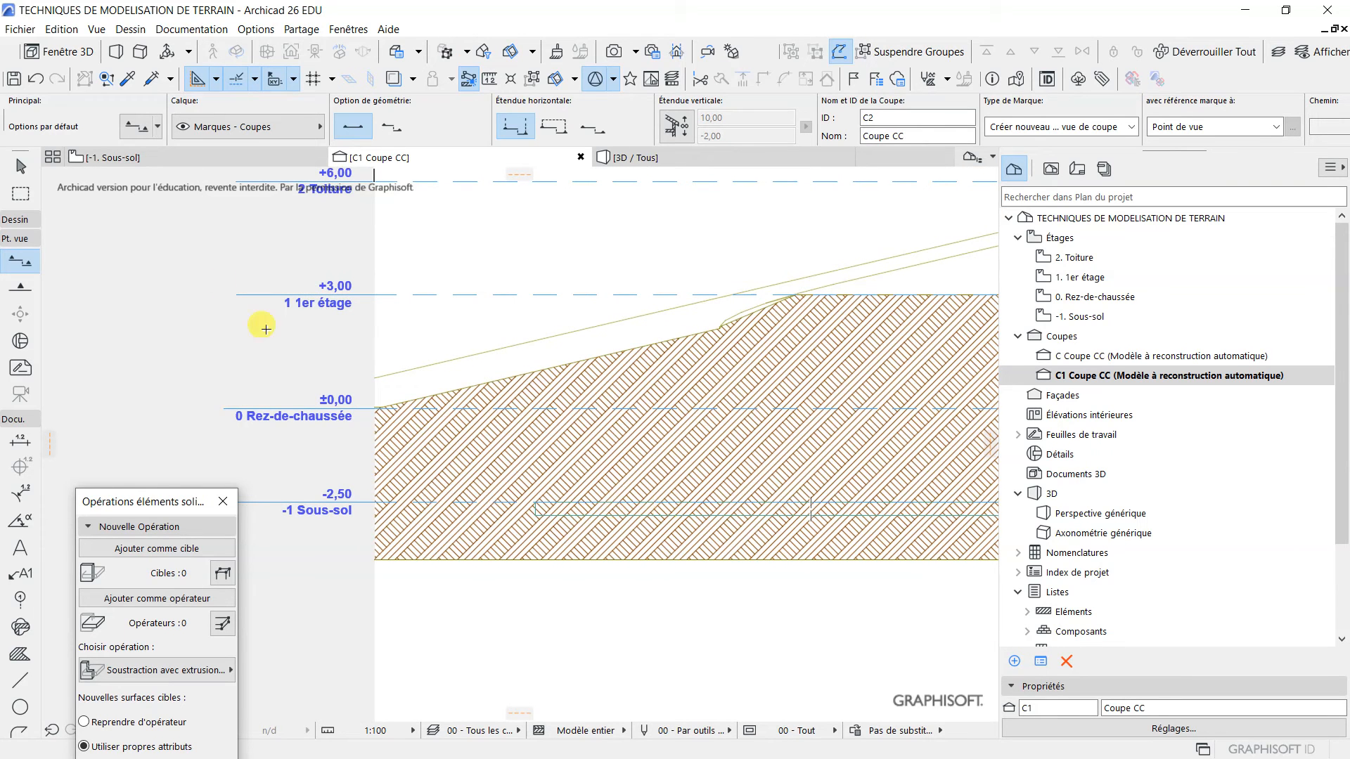
Select the basement slab in the C1 section and bring up the solid element operations for it.
left_click(21, 166)
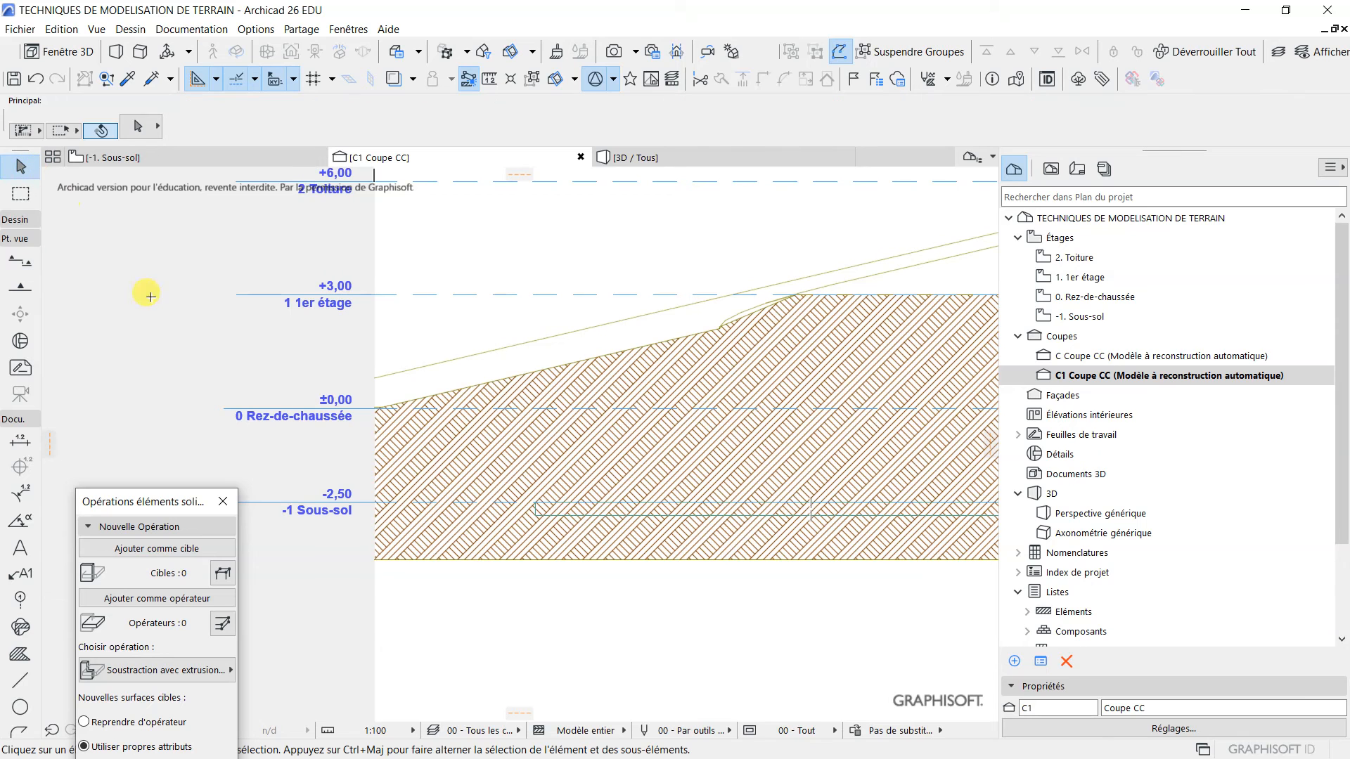
right_click(573, 521)
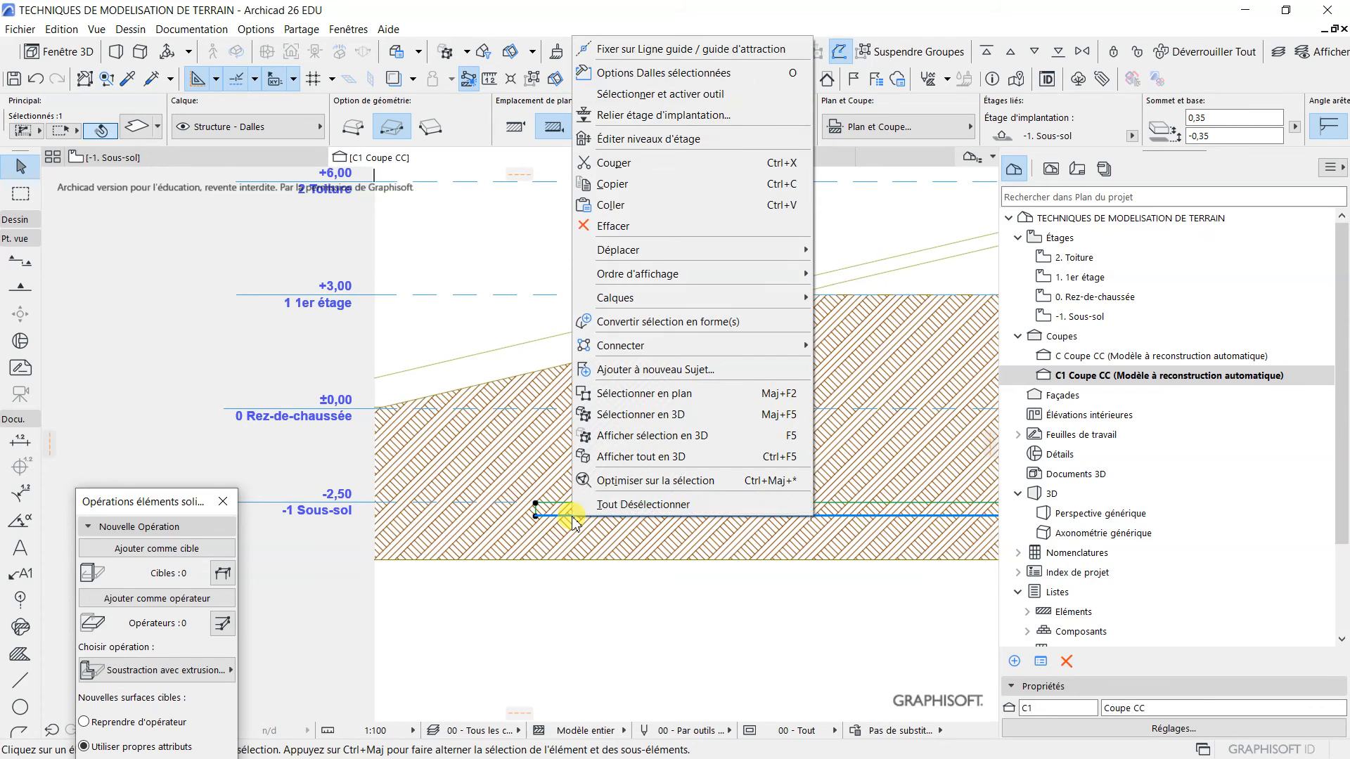
mouse_move(679, 308)
mouse_move(672, 349)
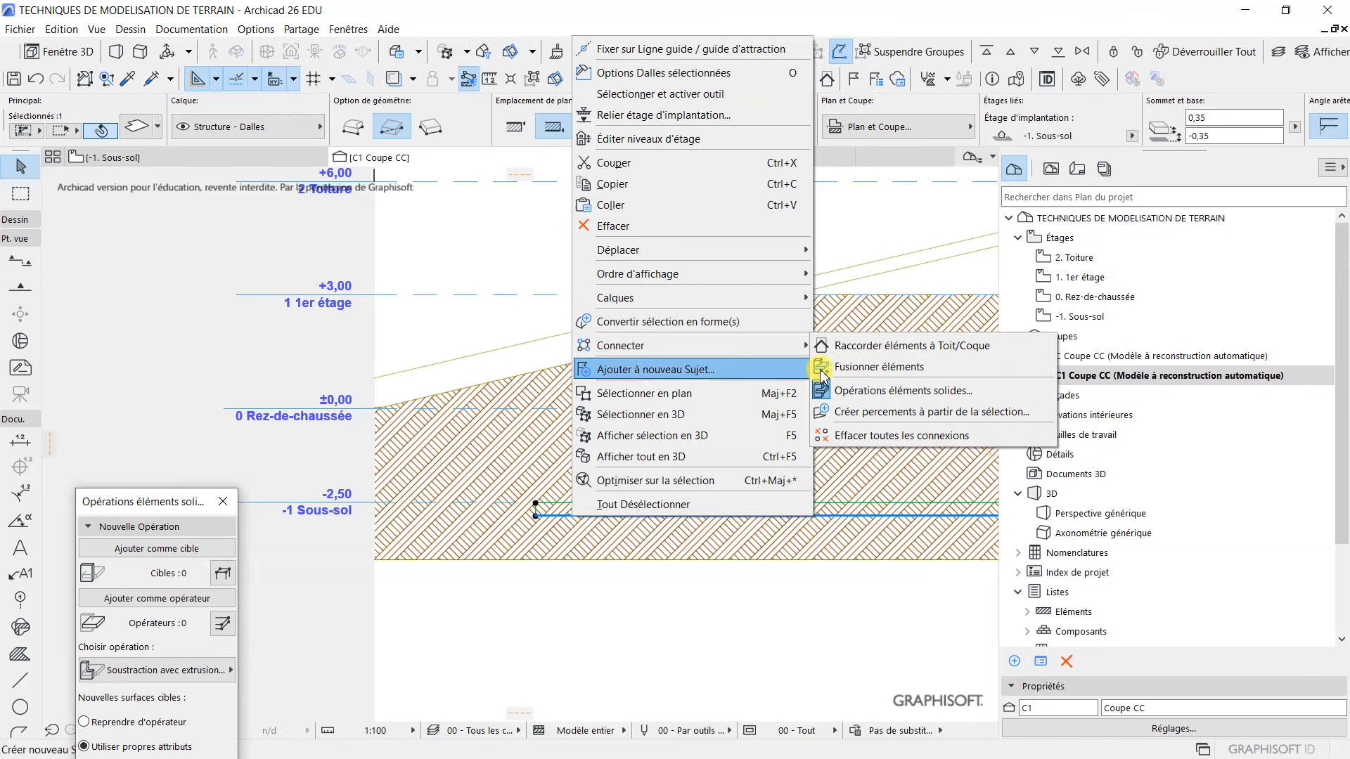
left_click(874, 394)
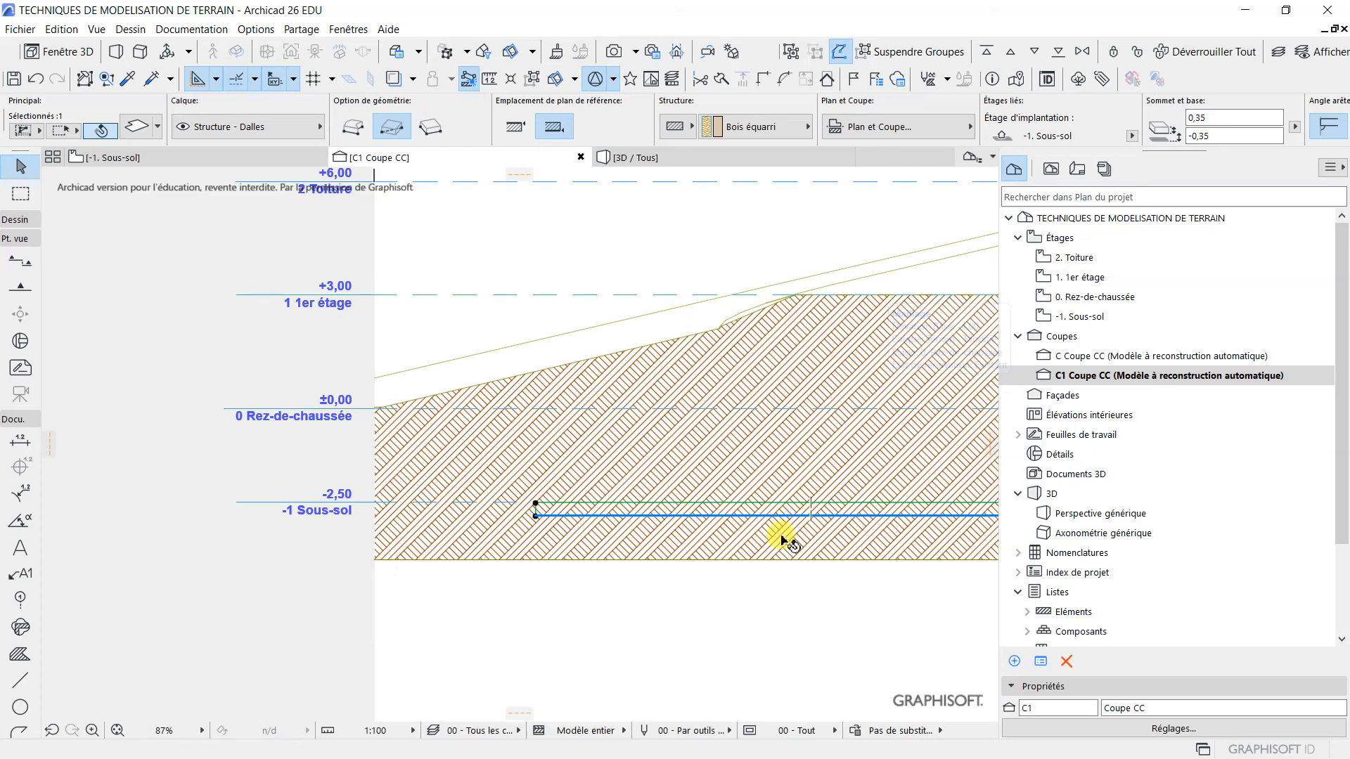
right_click(781, 521)
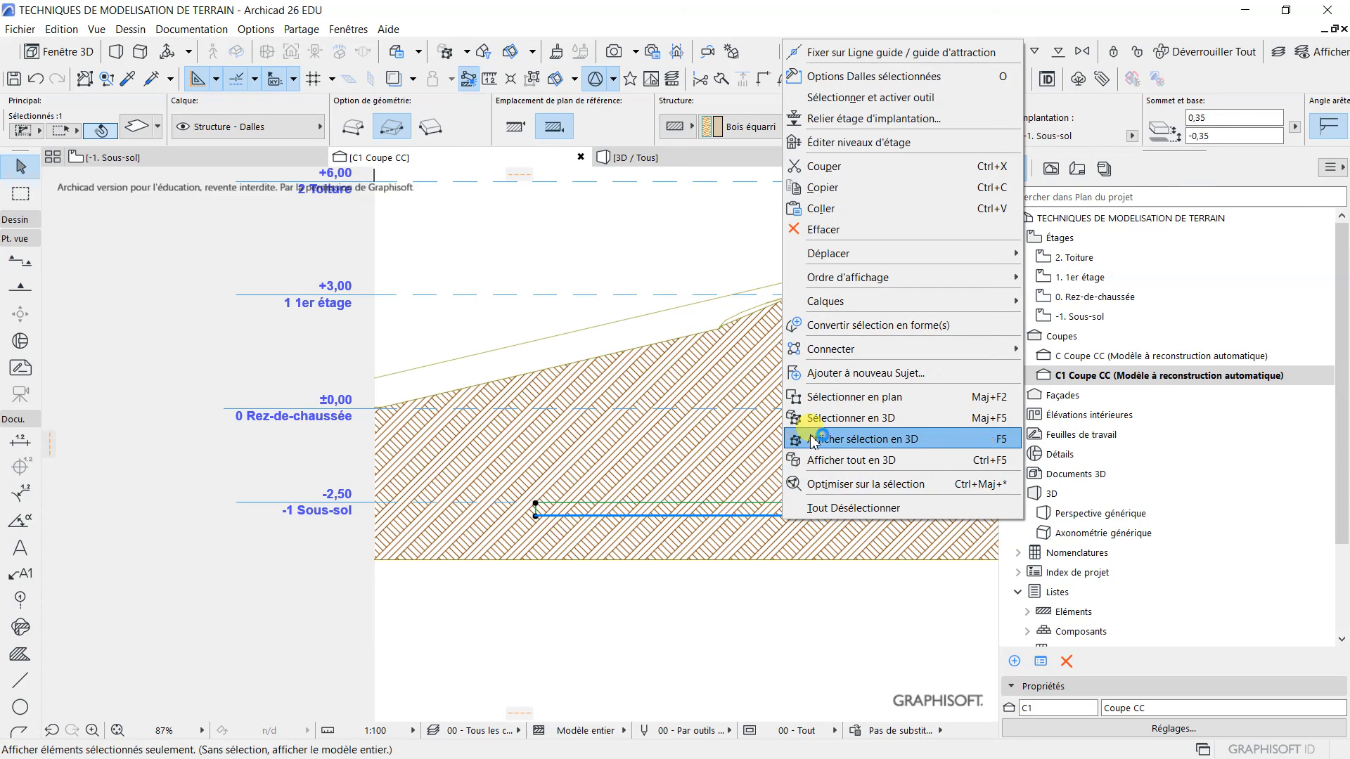
mouse_move(896, 349)
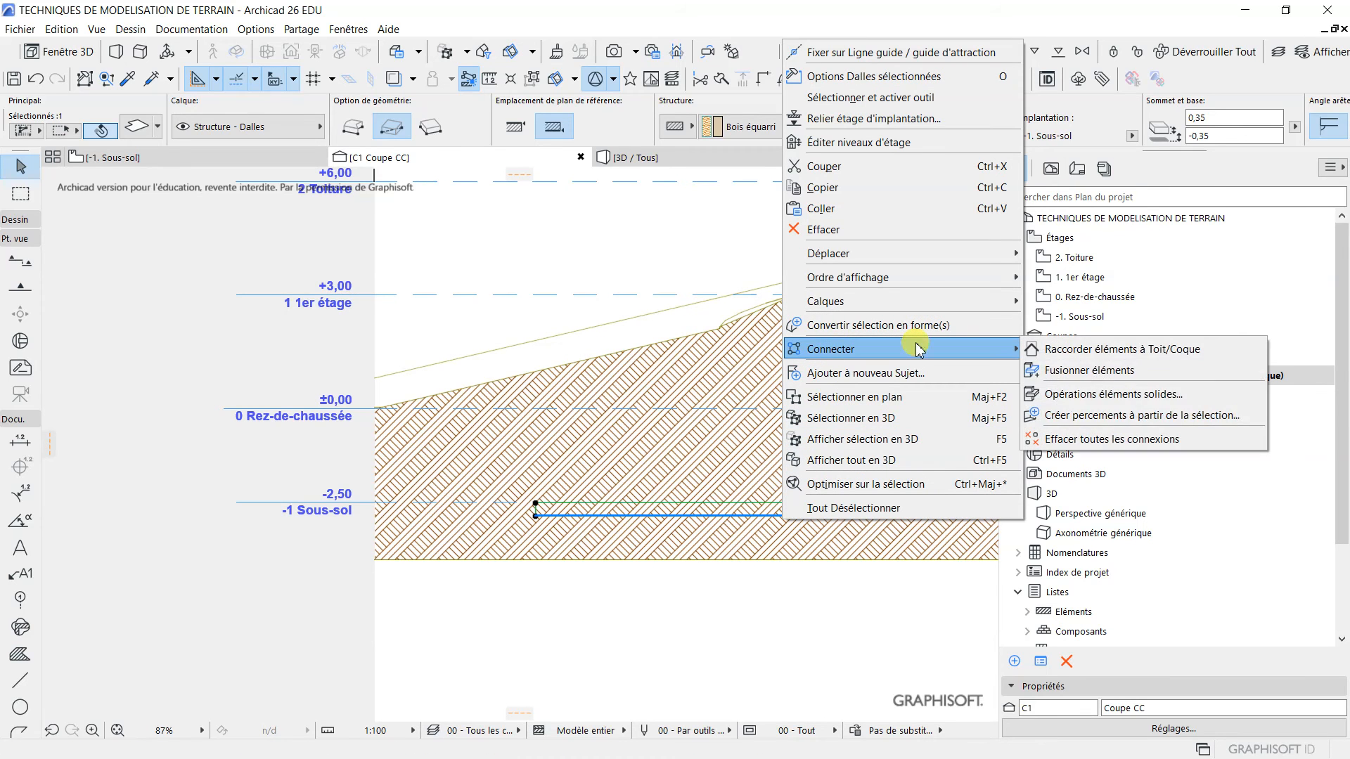
left_click(1082, 395)
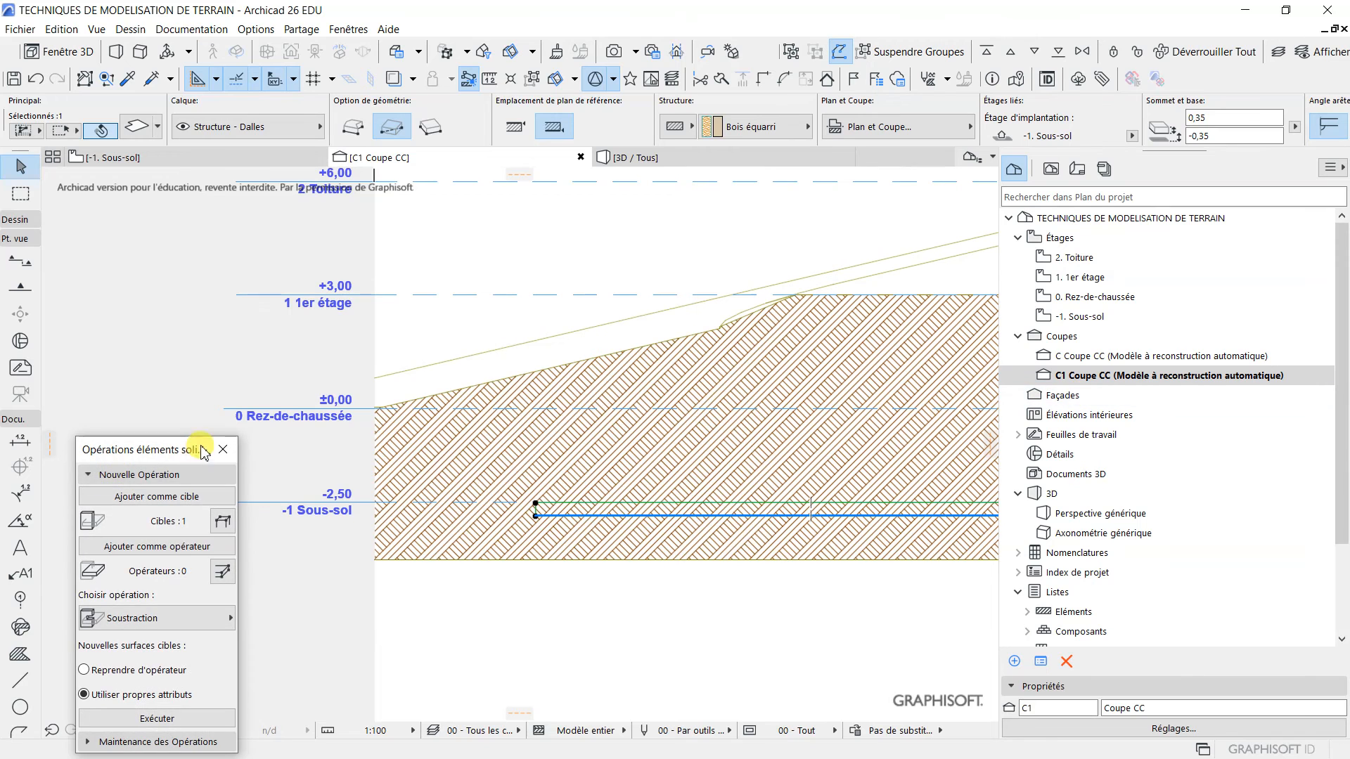
Deselect the slab and clear the target and operator lists of the solid element operation.
left_click_drag(200, 453, 402, 208)
left_click(430, 276)
left_click(601, 258)
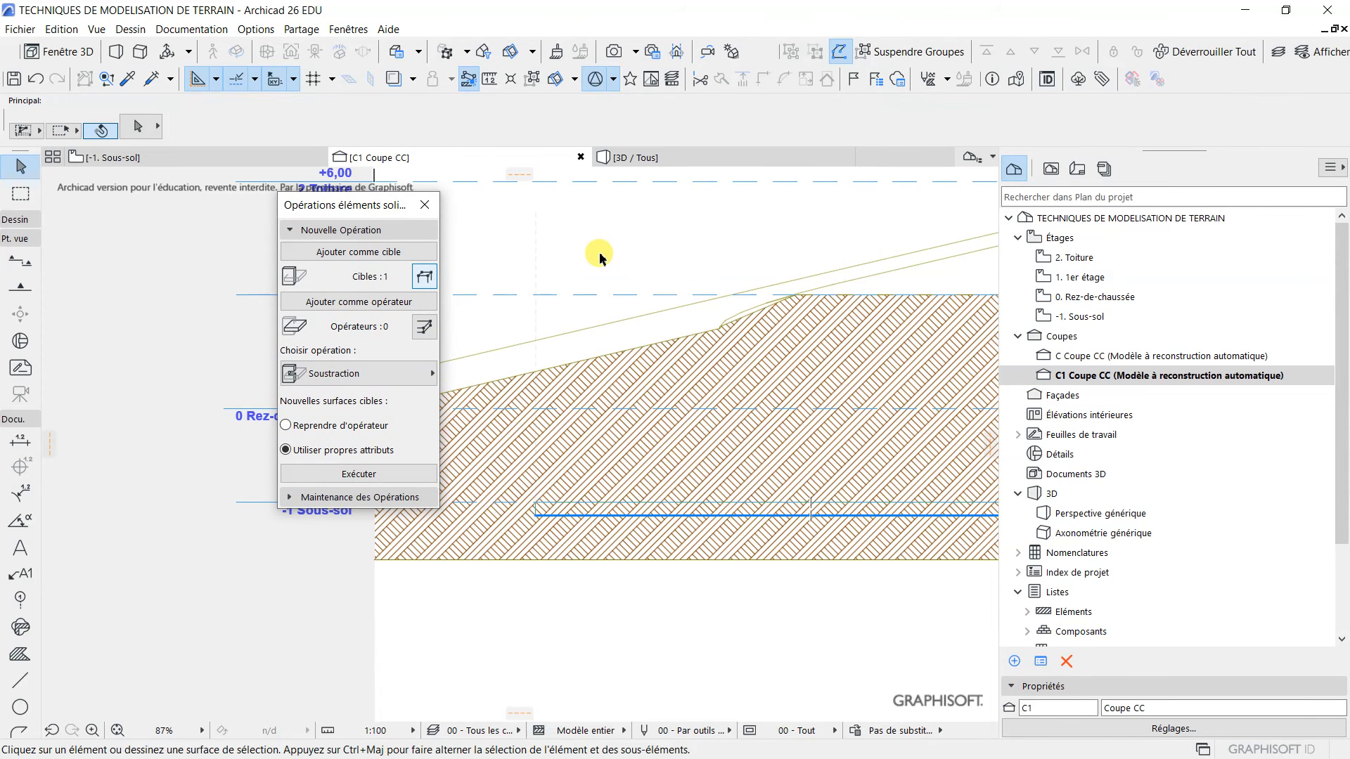
left_click(366, 256)
left_click(355, 302)
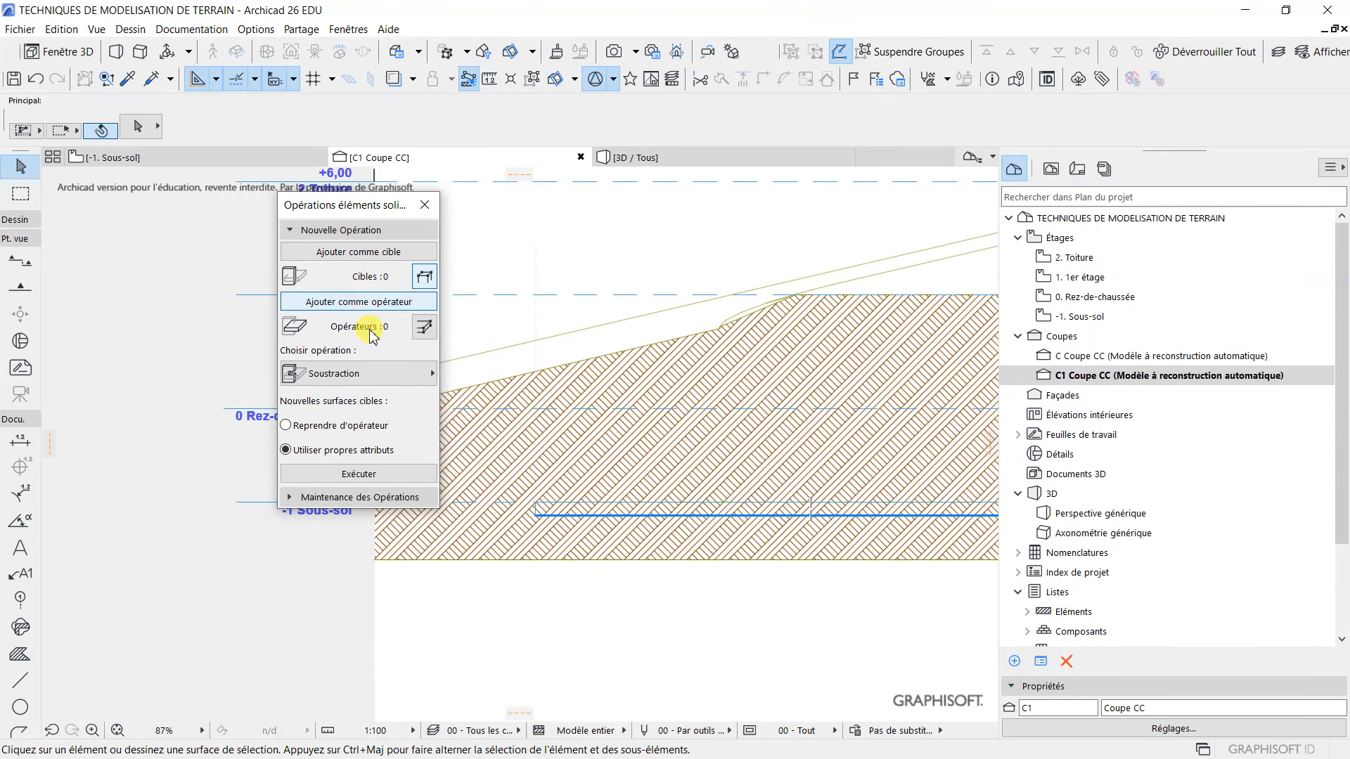
left_click(382, 253)
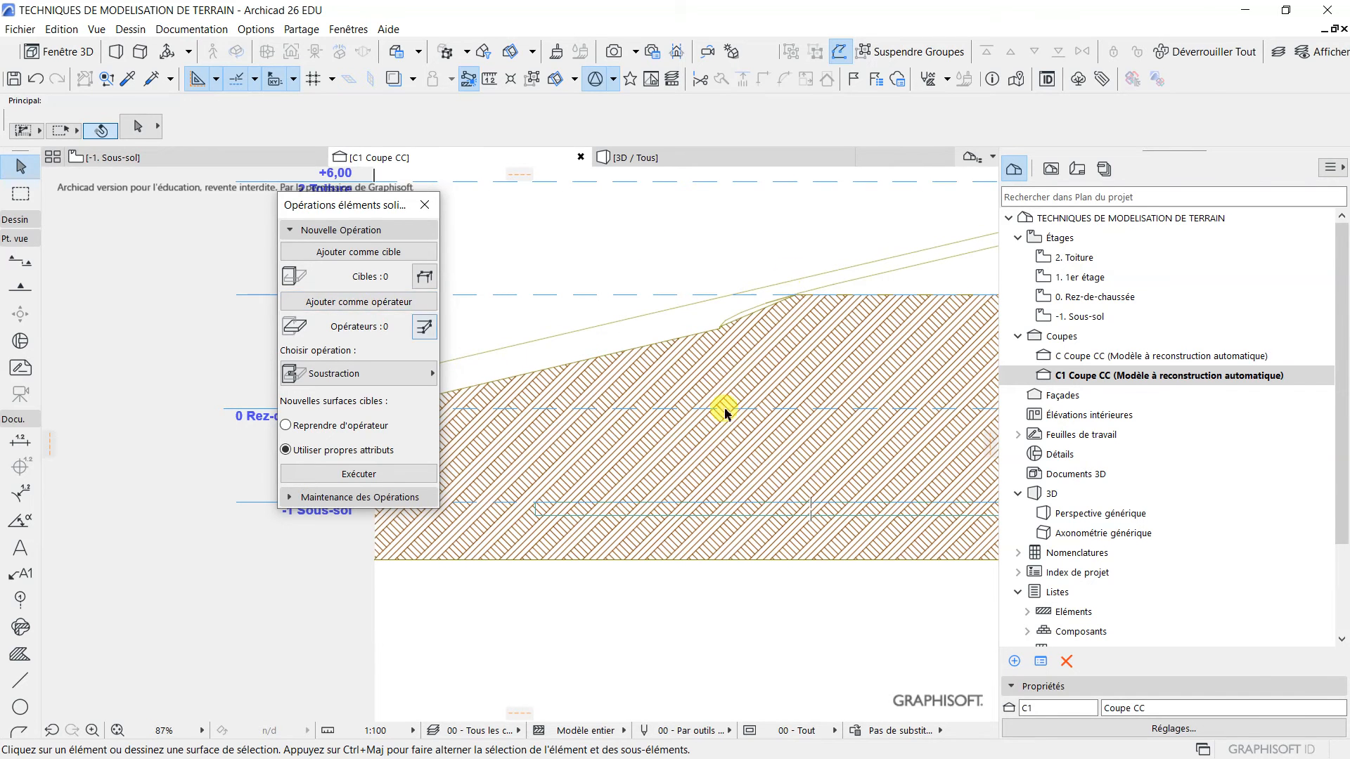
Assign the terrain mesh as the target and the basement slab as the operator of the solid element operation.
left_click(791, 342)
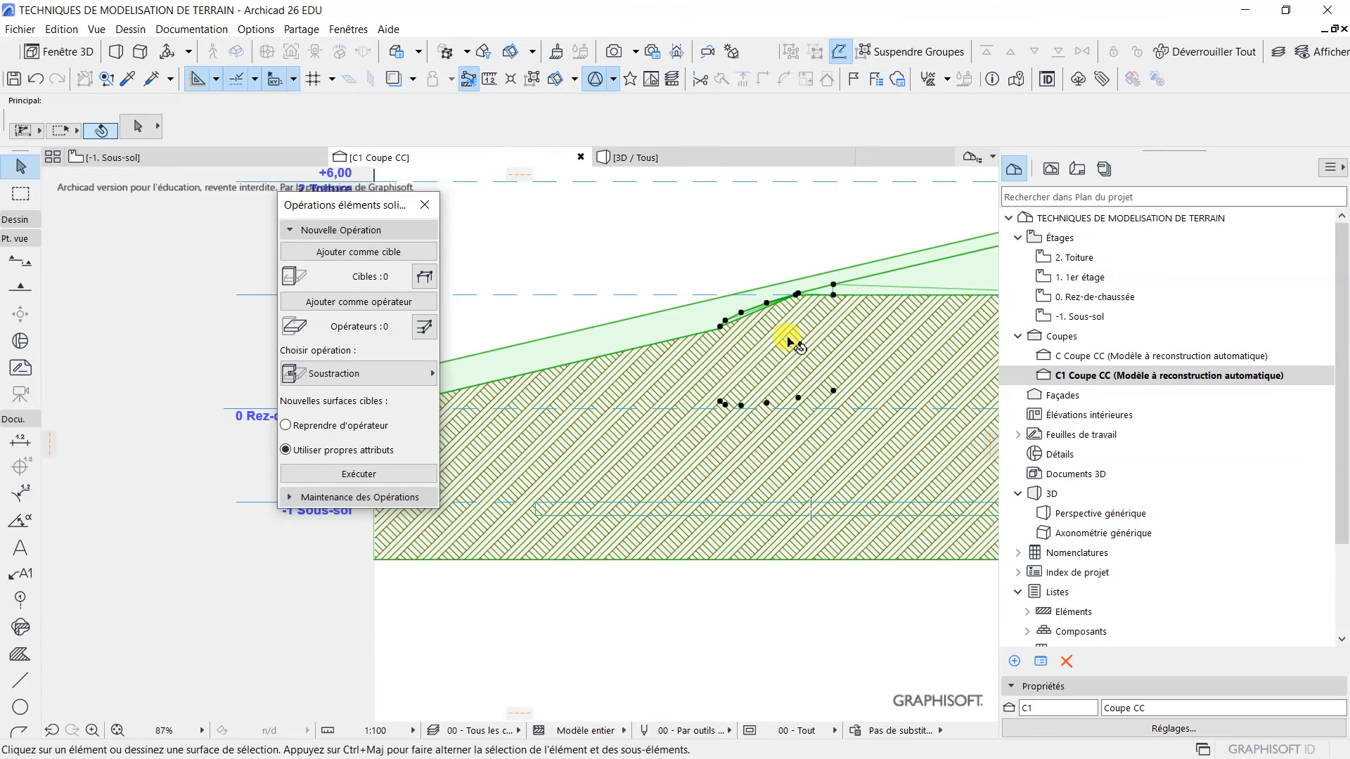
left_click(390, 255)
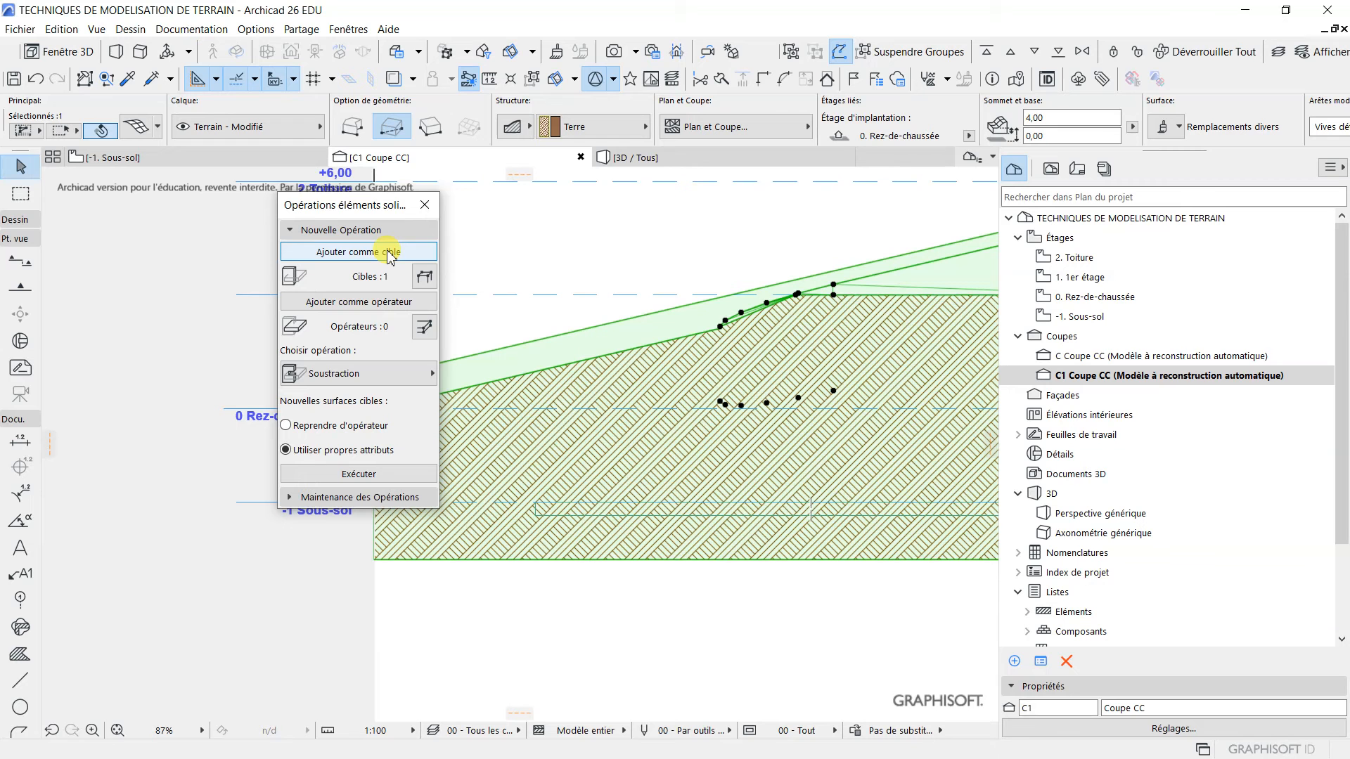
left_click(611, 255)
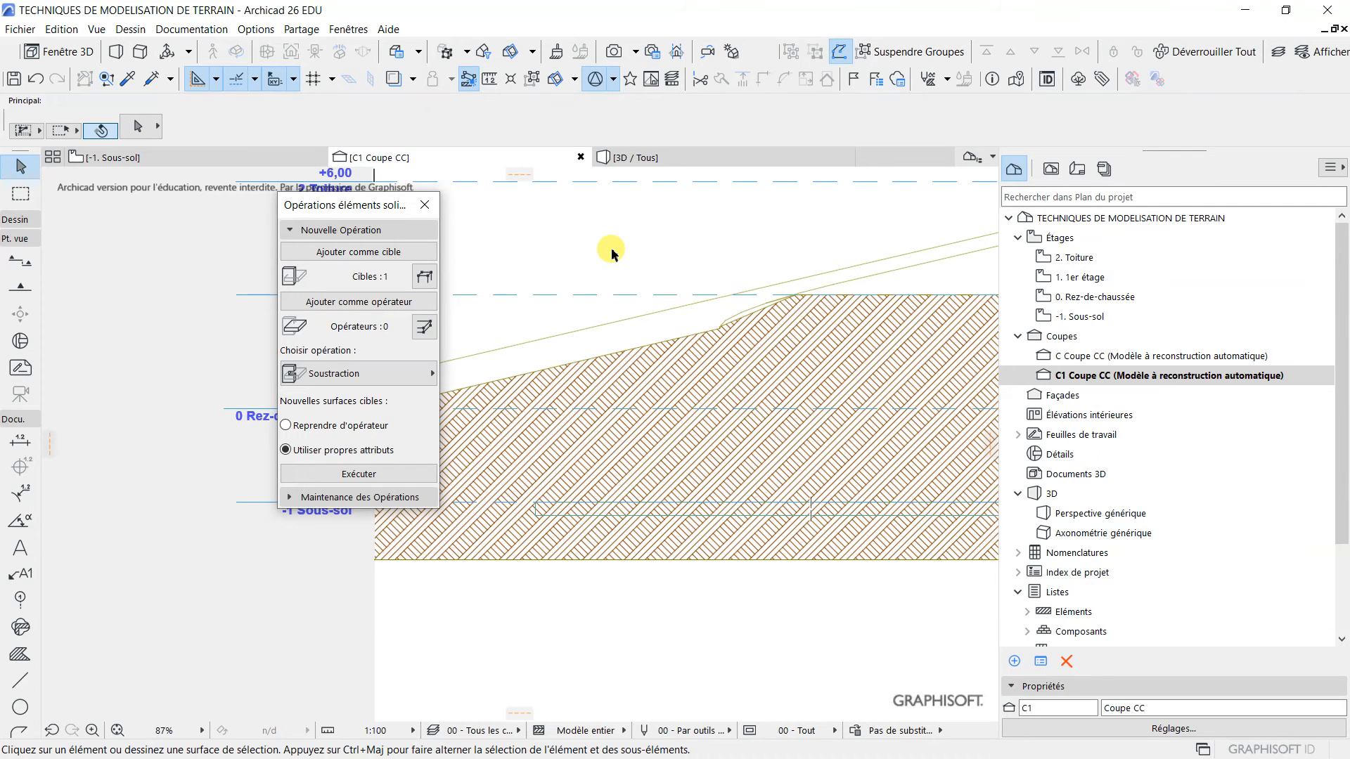
left_click(686, 520)
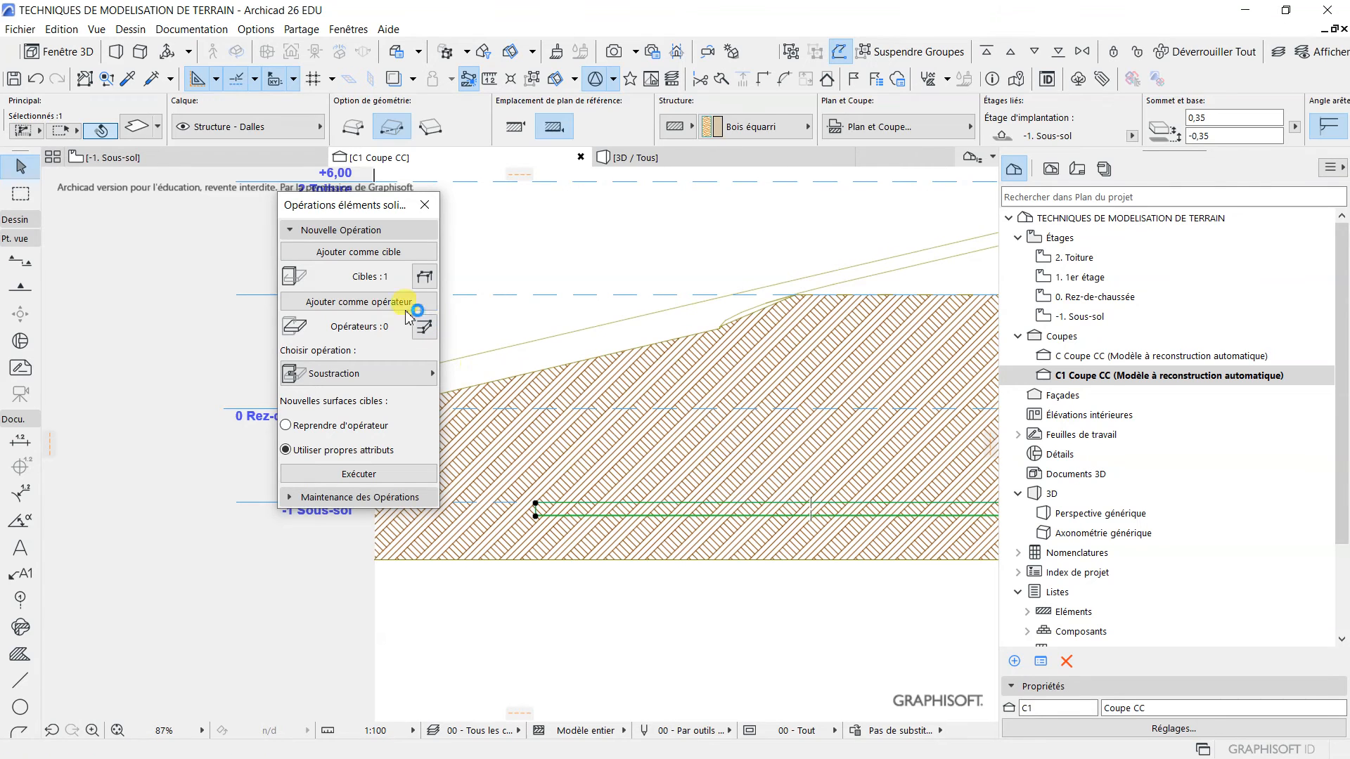
left_click(377, 306)
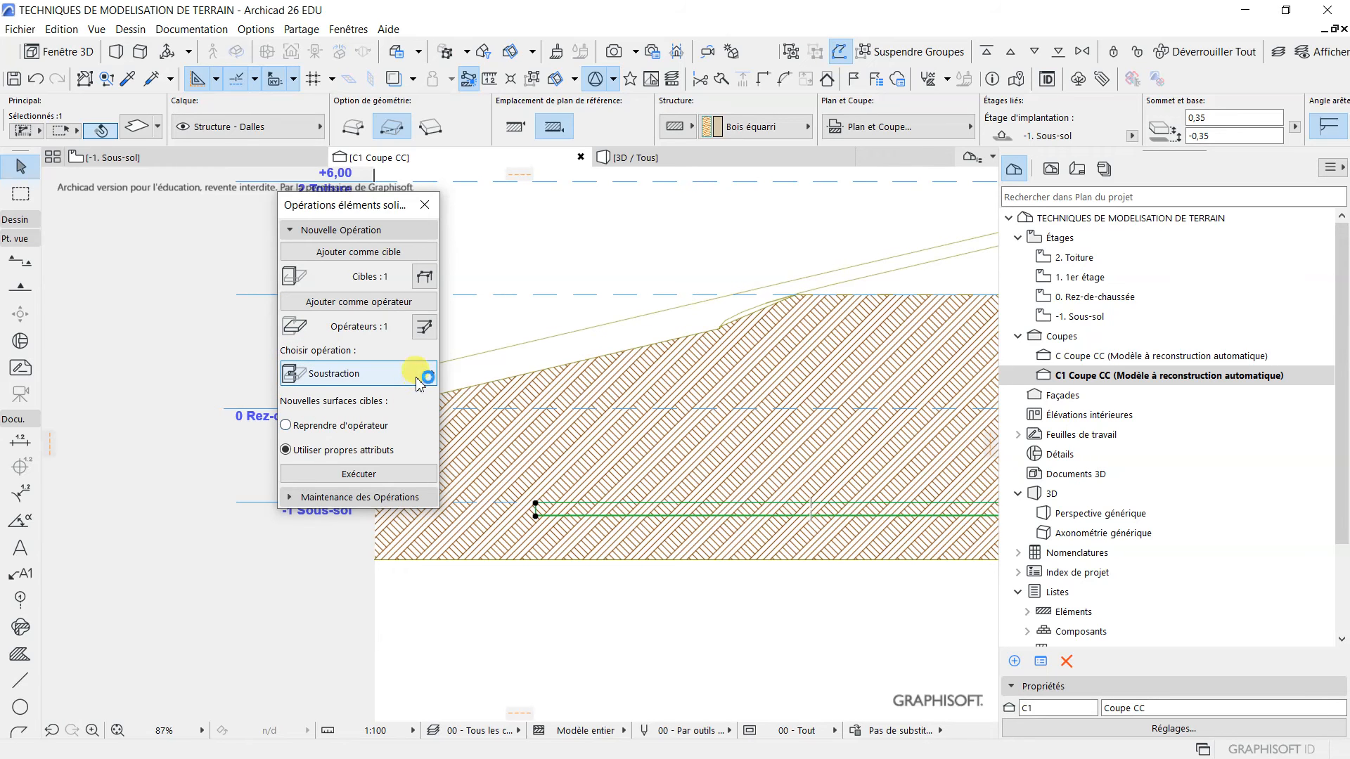
Execute the plain Soustraction operation to subtract the basement slab from the terrain mesh.
left_click(416, 378)
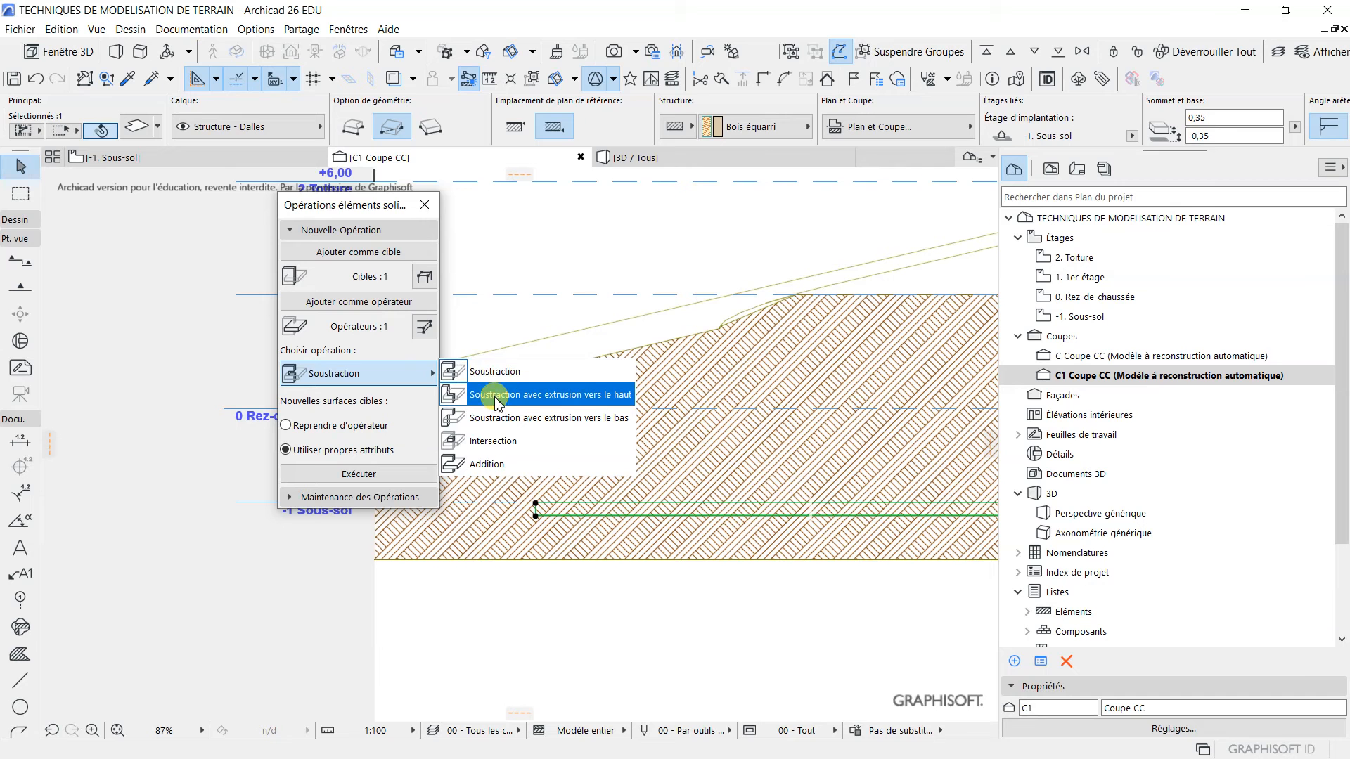
left_click(452, 397)
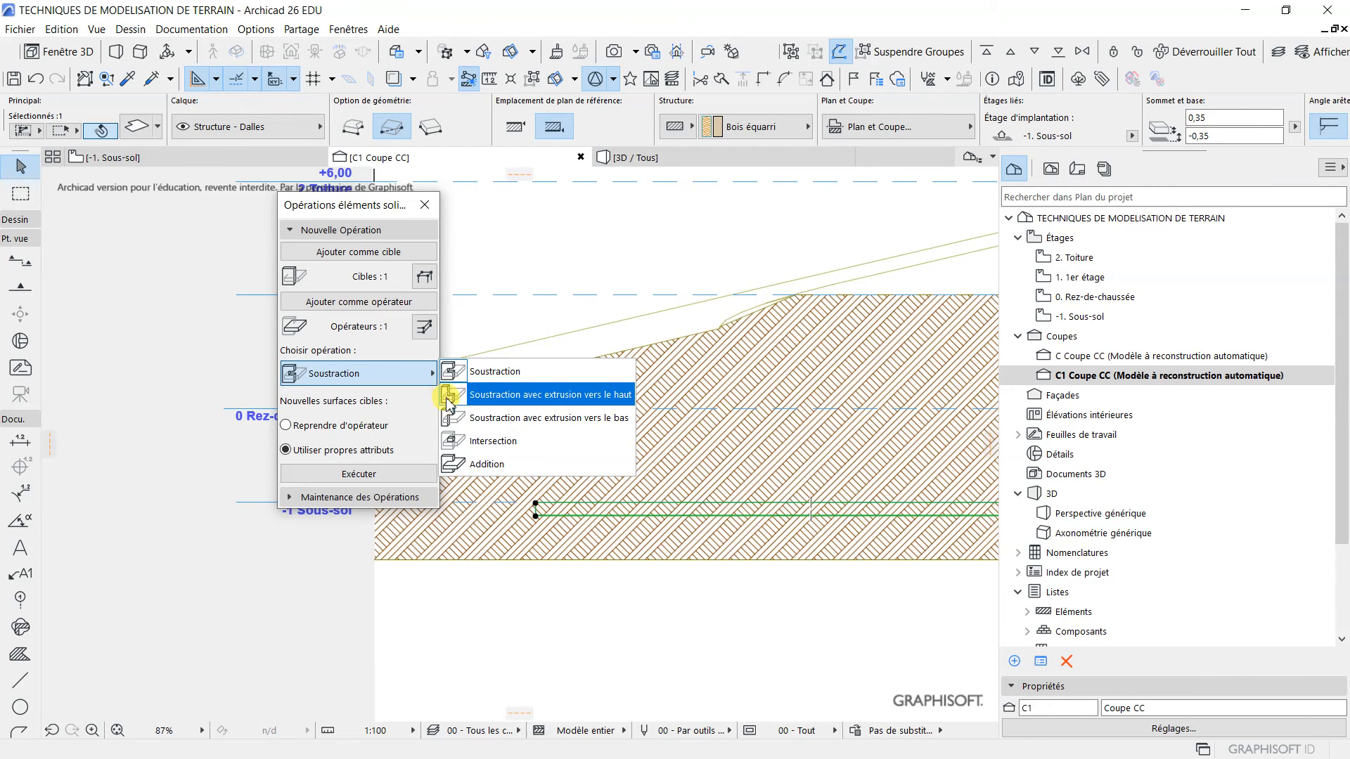
left_click(451, 397)
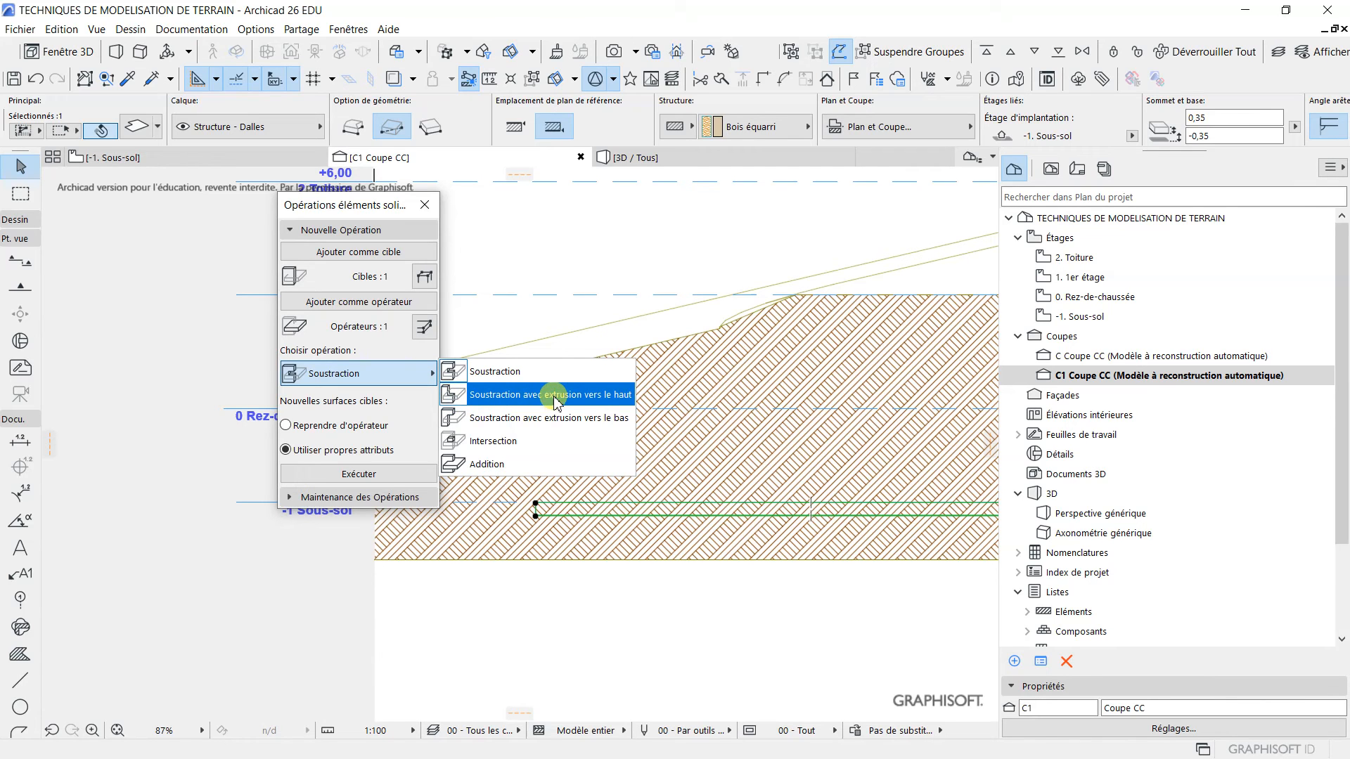
left_click(452, 397)
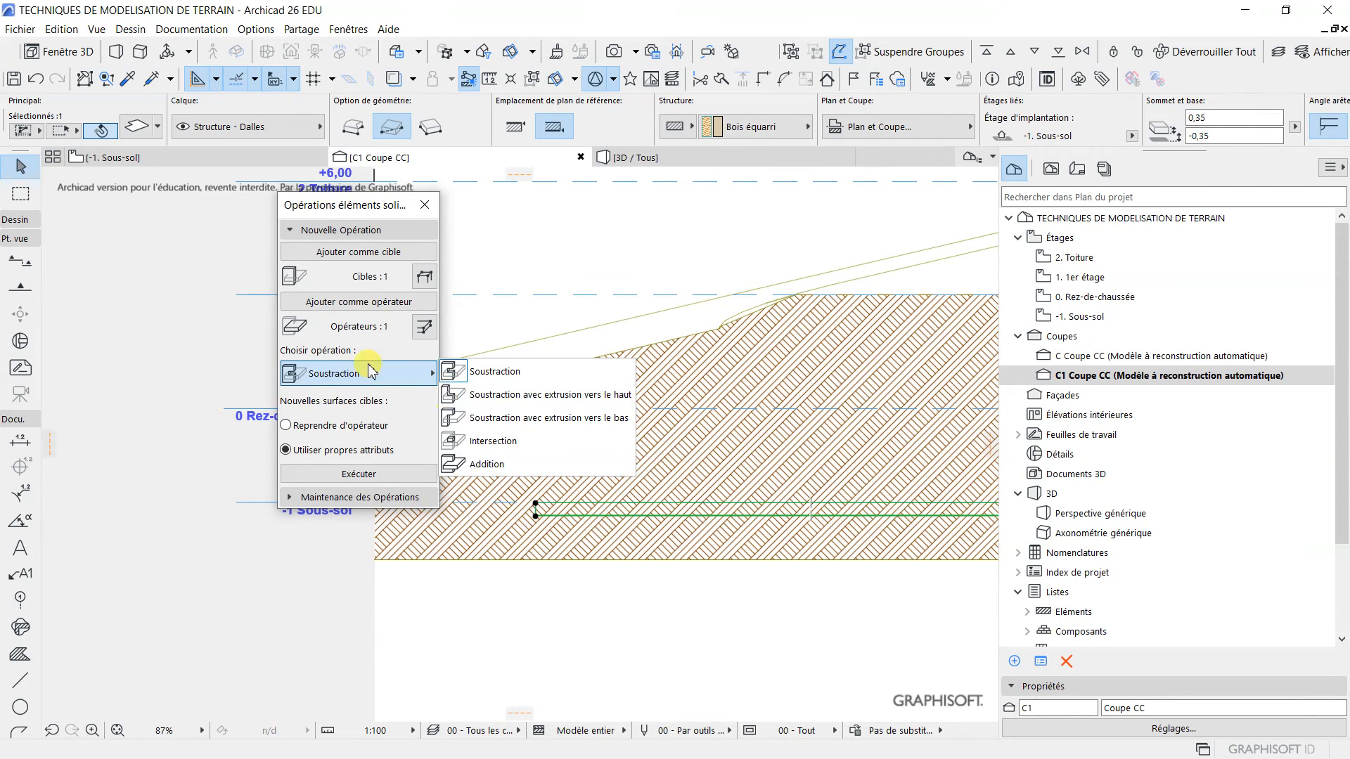
left_click(393, 378)
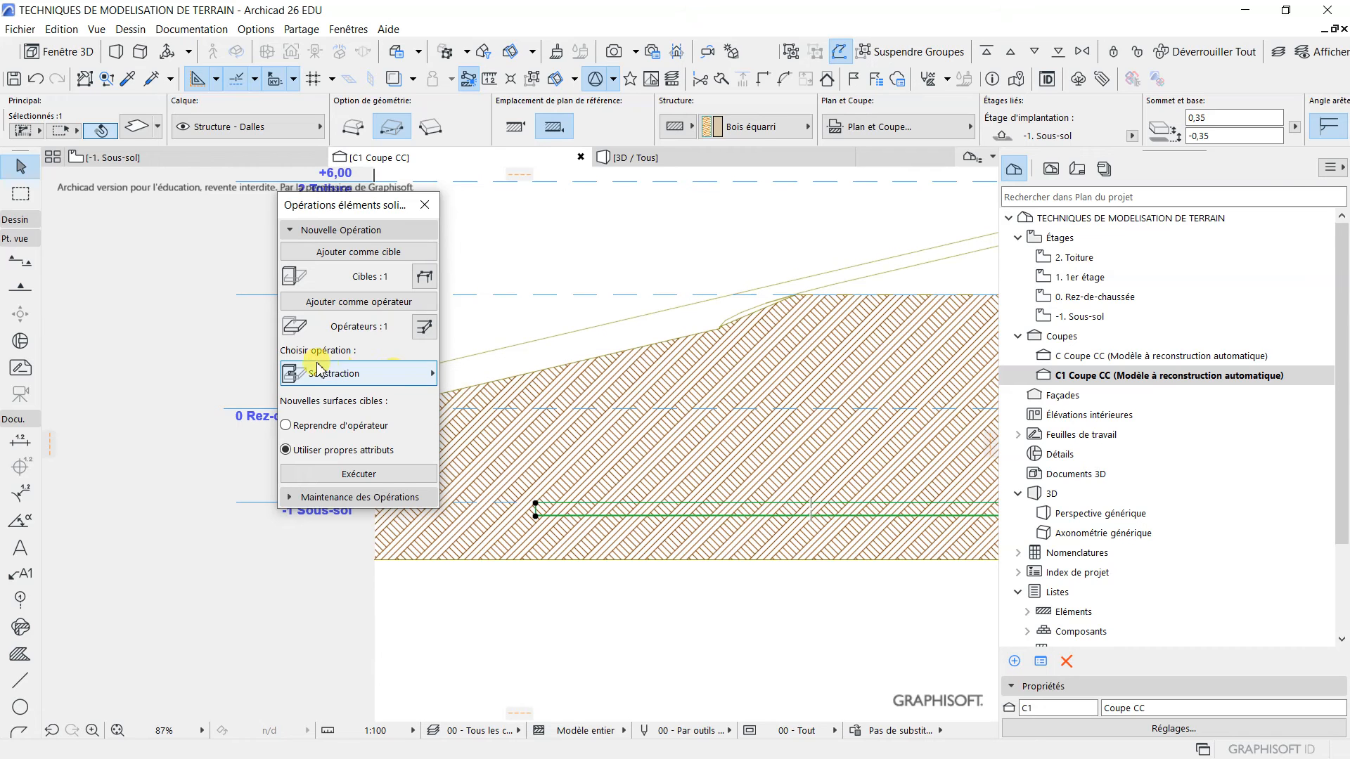
left_click(359, 473)
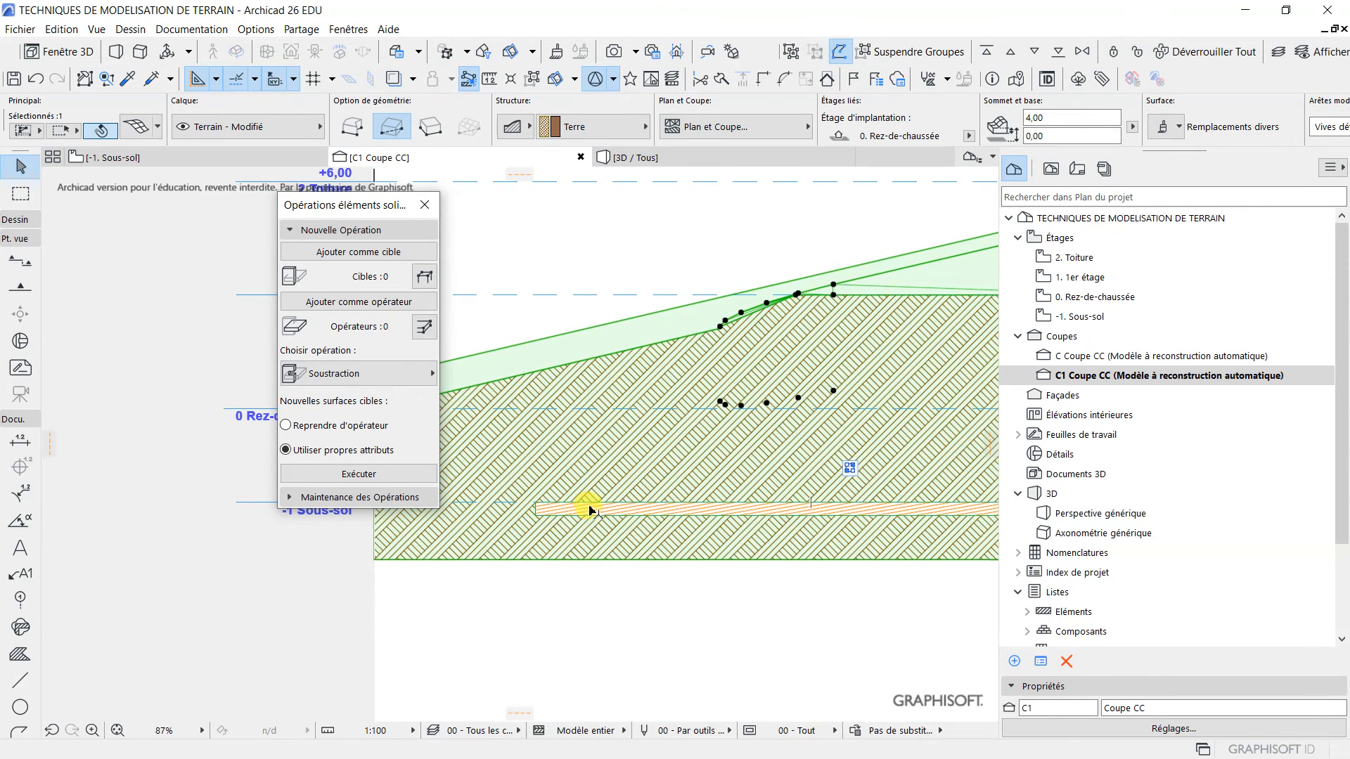
Move the solid element operations dialog clear of the section and inspect the terrain meshes in the 3D view.
left_click_drag(374, 205, 213, 224)
mouse_move(642, 154)
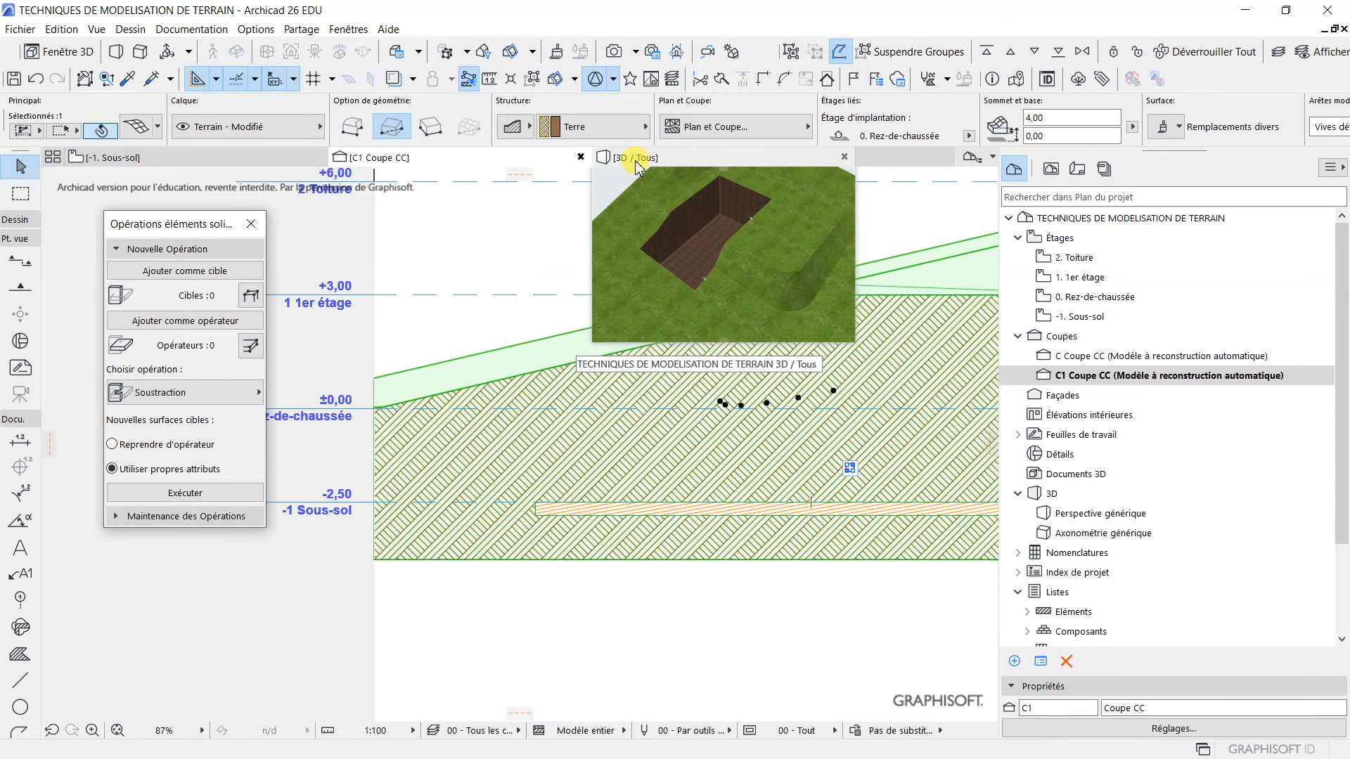
left_click(636, 160)
scroll(593, 367, "down", 2)
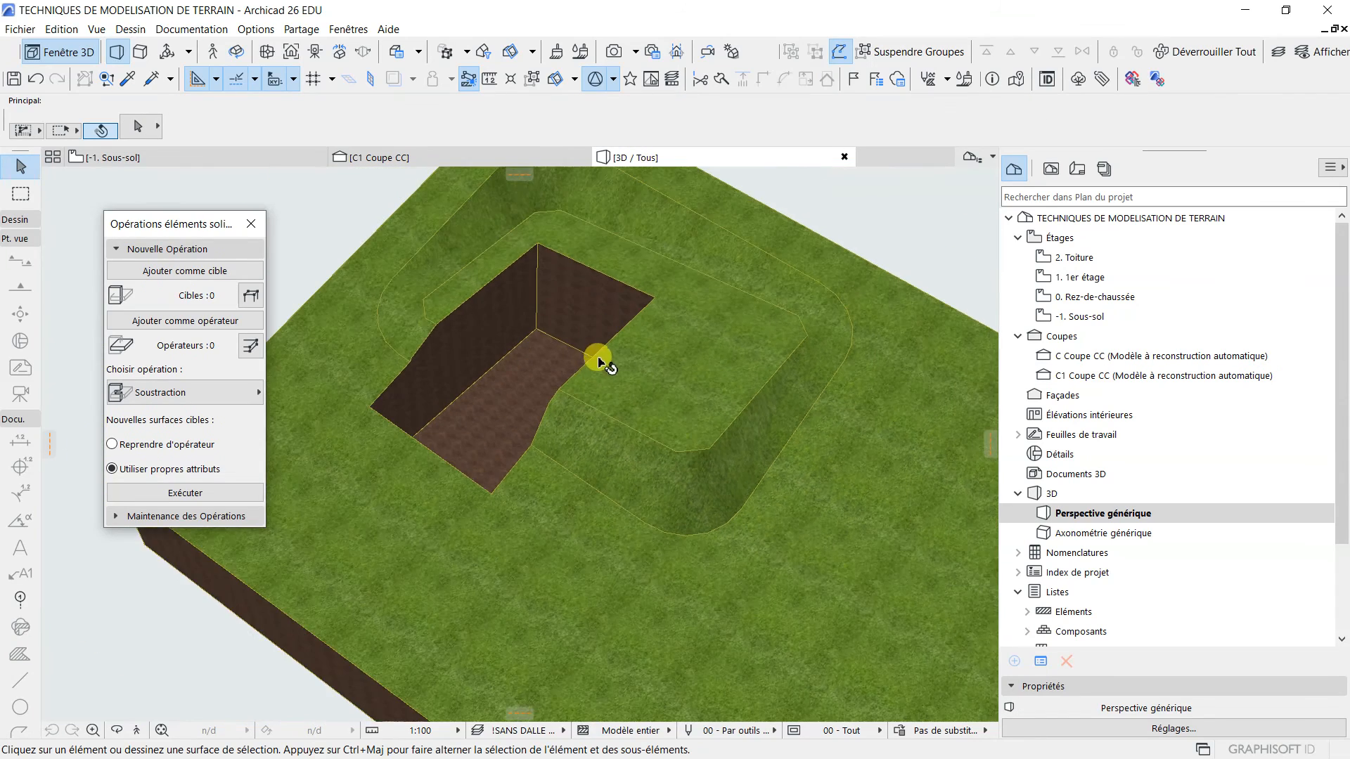
scroll(593, 367, "down", 5)
scroll(566, 439, "down", 3)
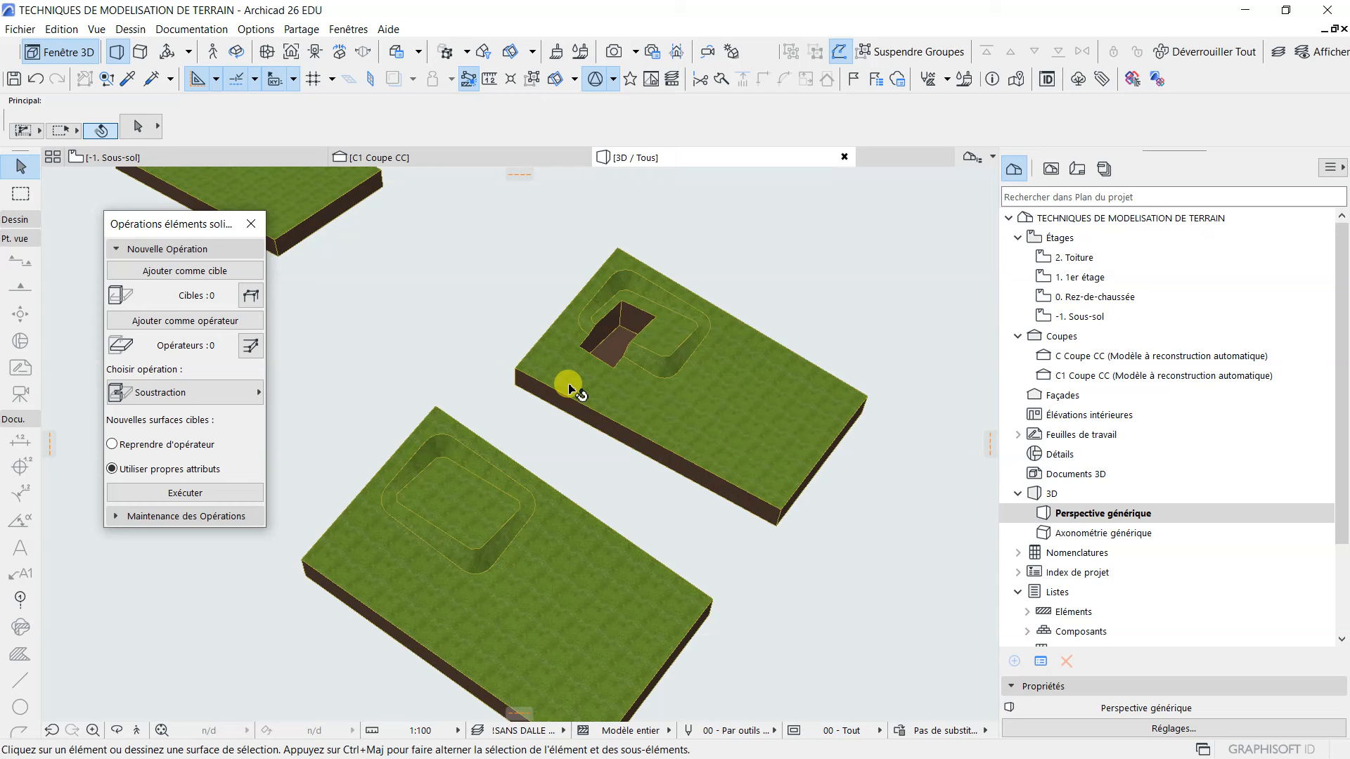
left_click(569, 388)
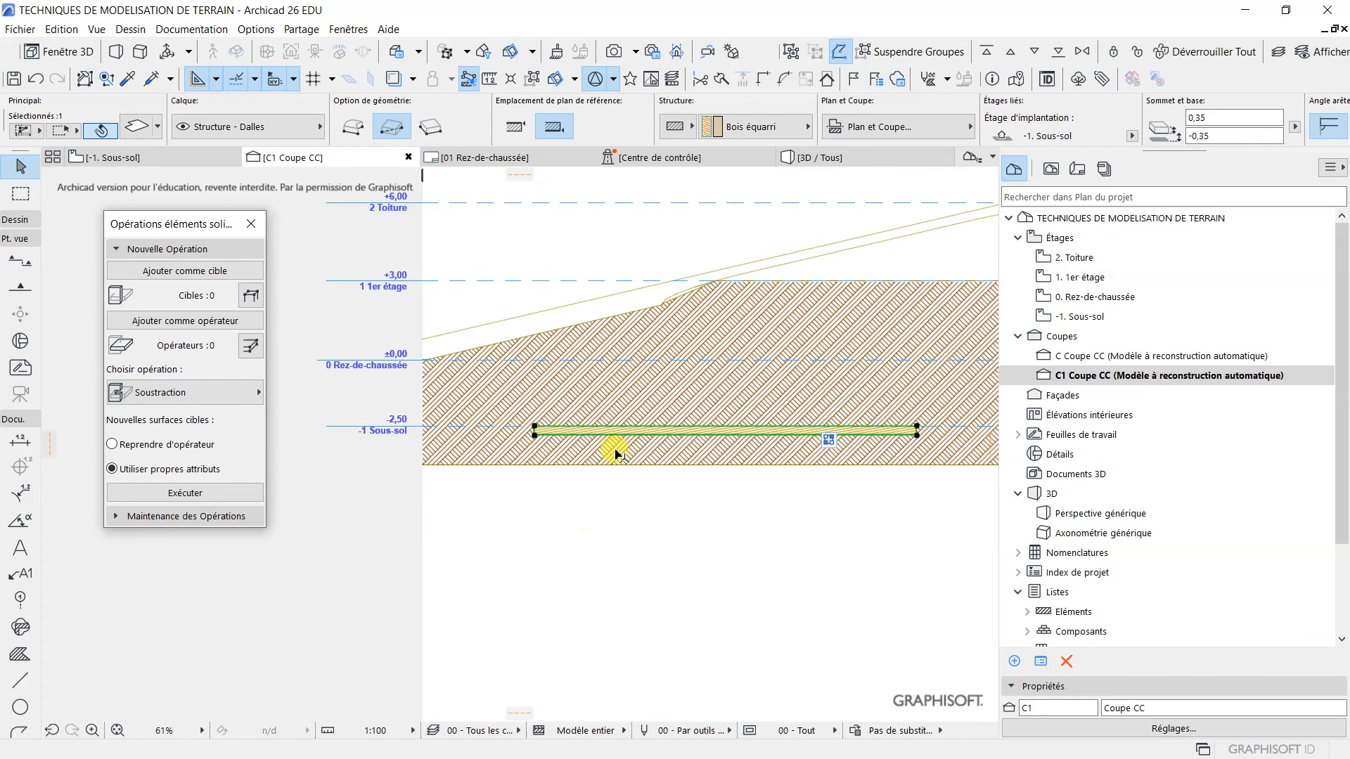
Erase all operators and targets linked to the selected basement slab in the C1 section, and deselect the slab.
left_click(116, 523)
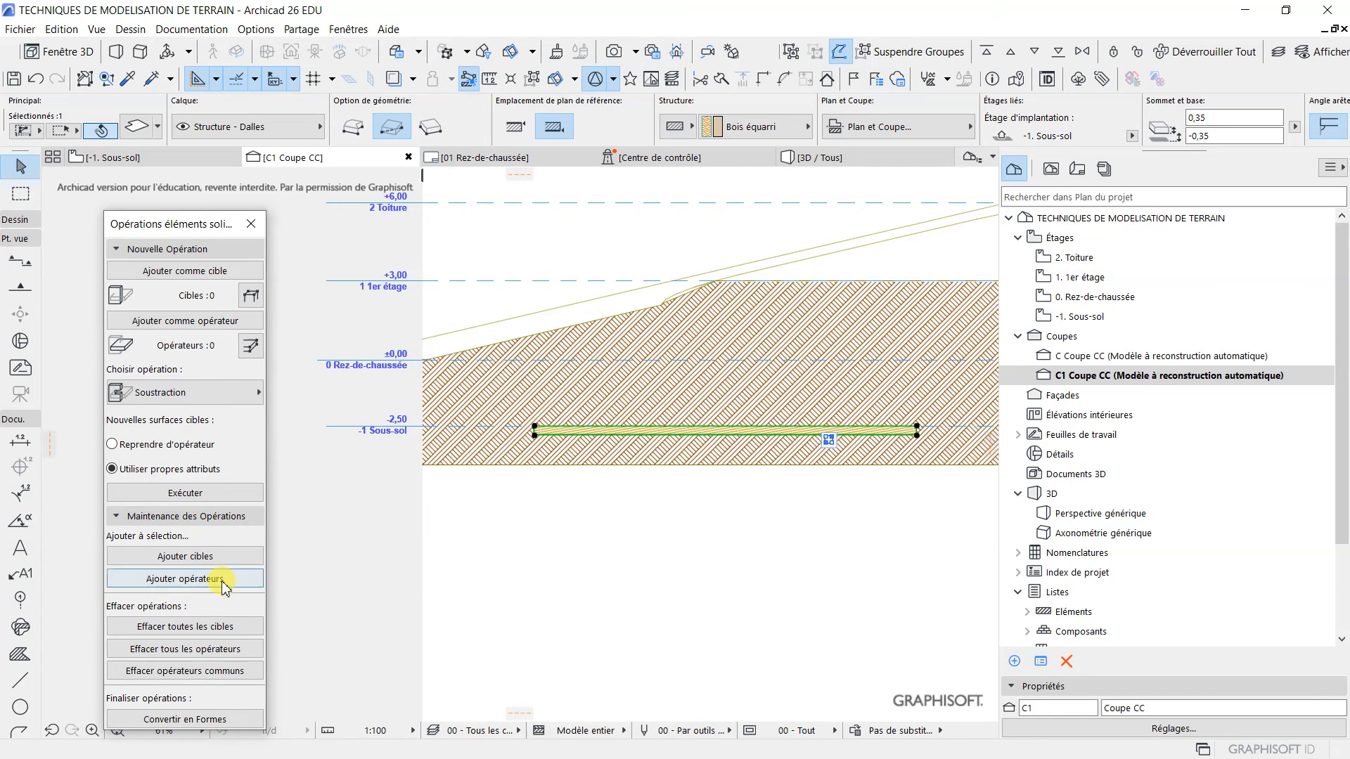
left_click(199, 656)
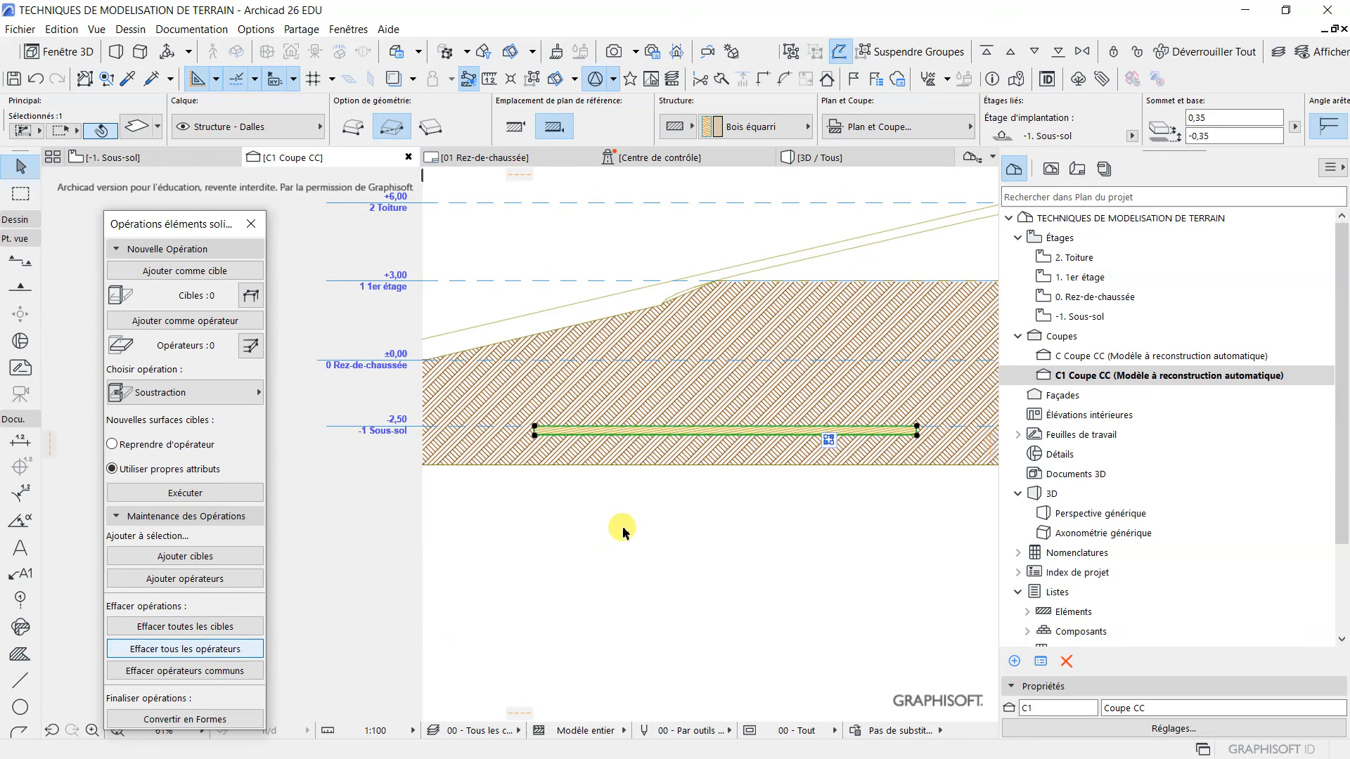
left_click(208, 636)
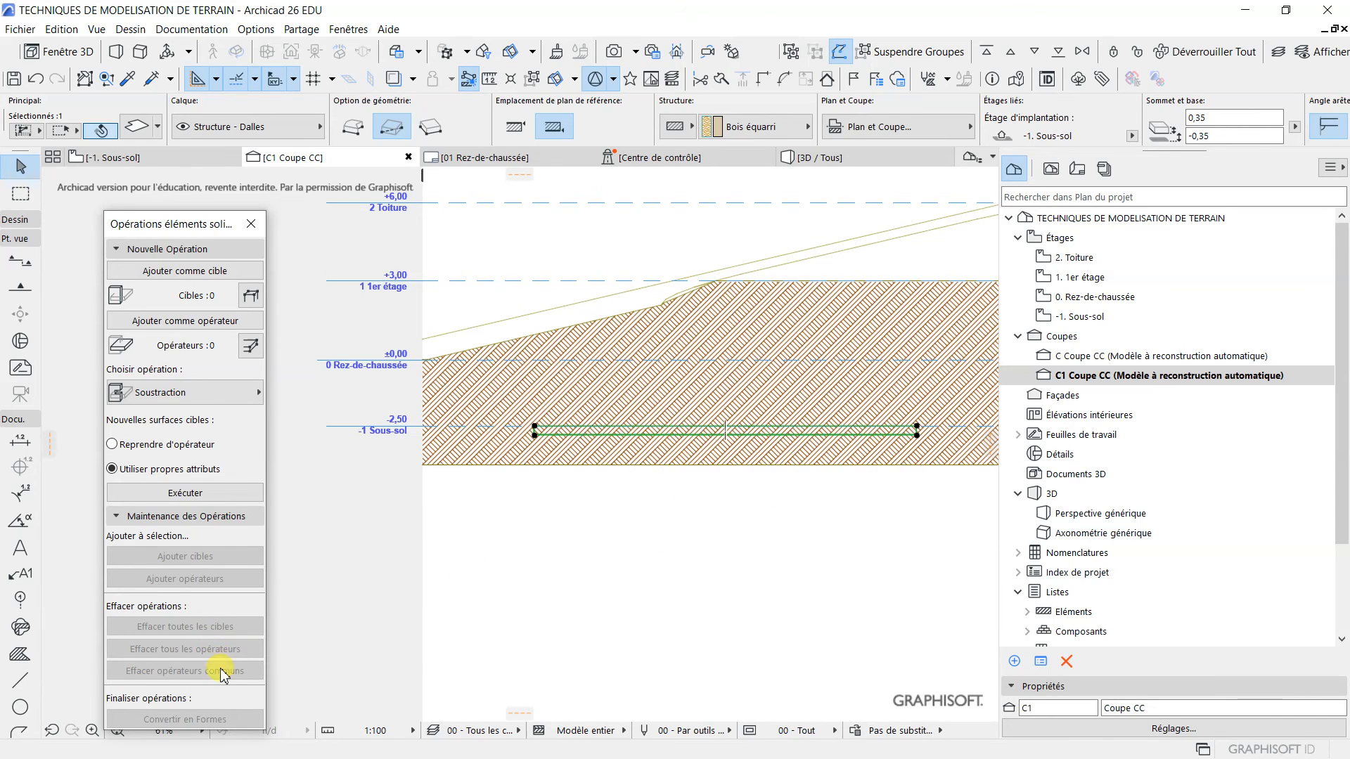
left_click(581, 510)
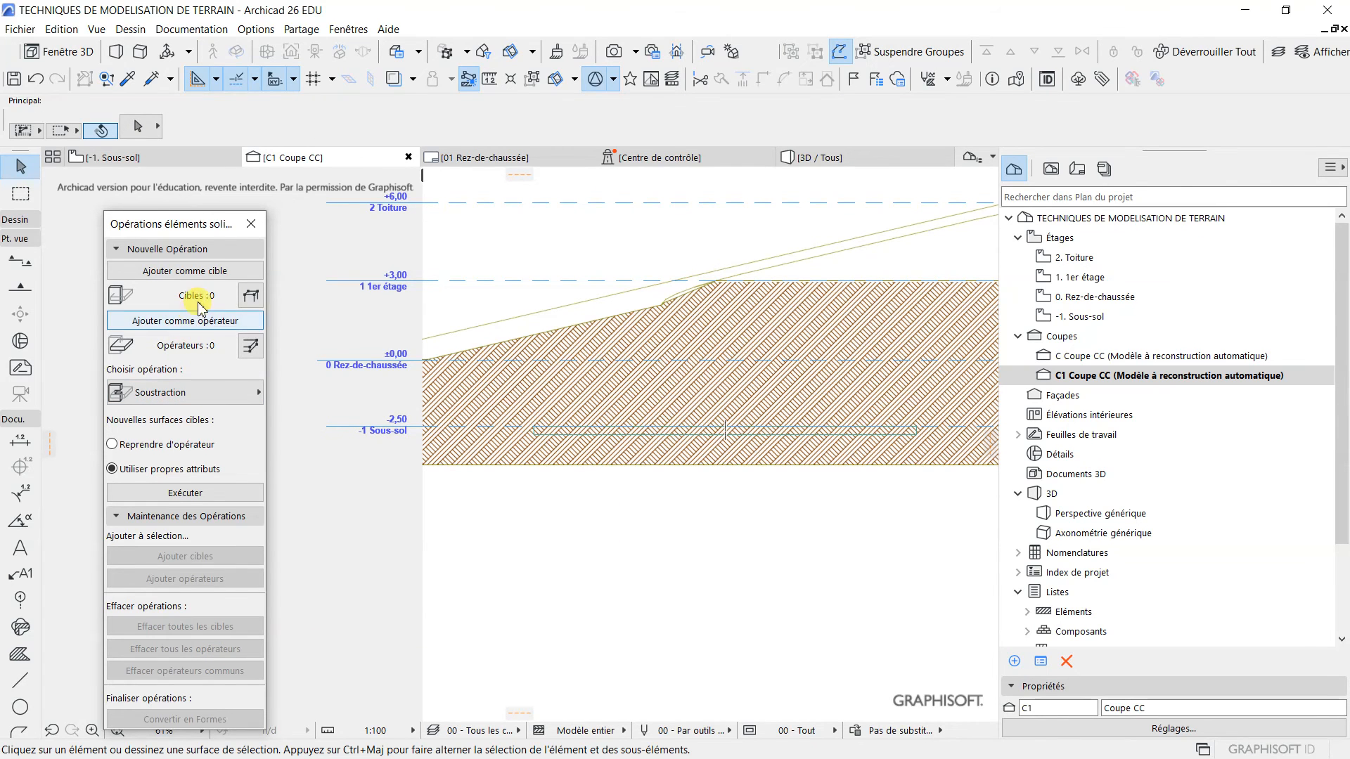
Add the terrain mesh as the target and the basement slab as the operator of a new solid element operation.
left_click(738, 315)
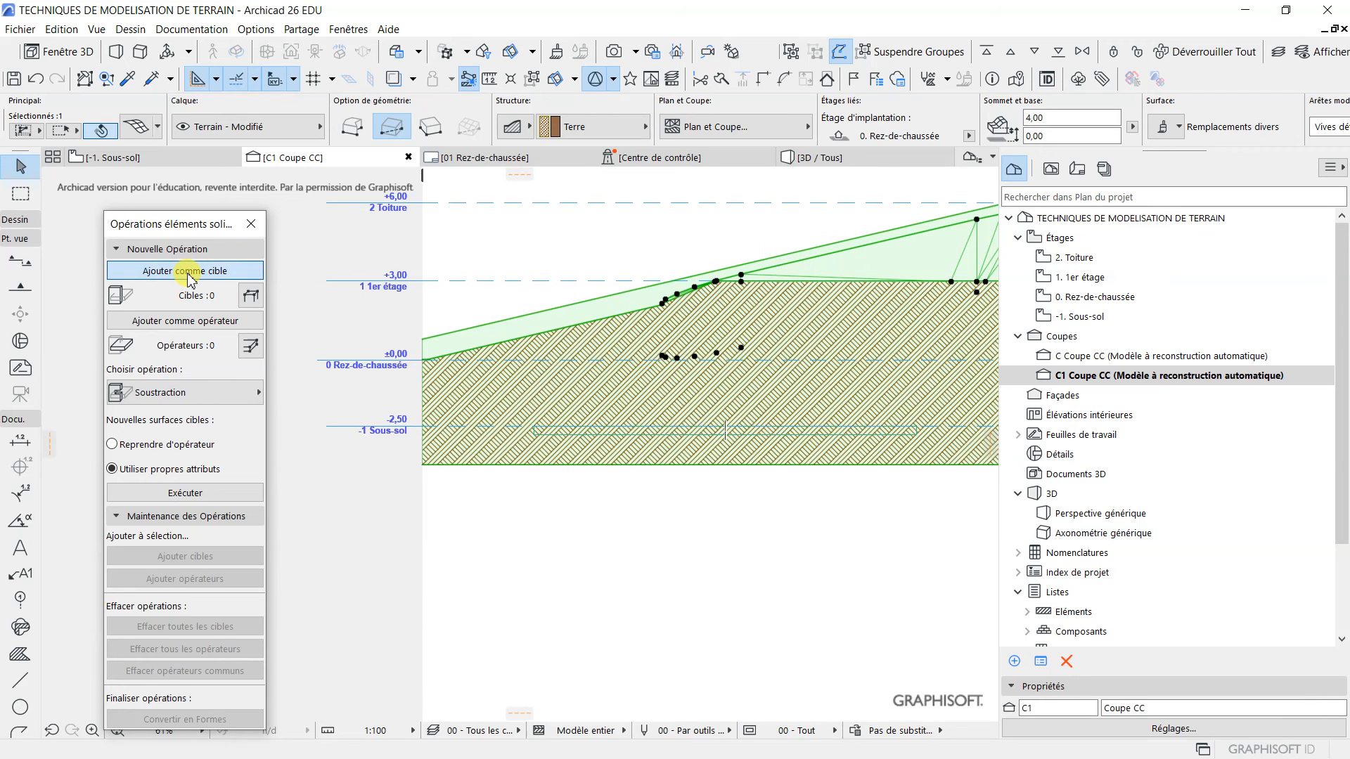
left_click(511, 550)
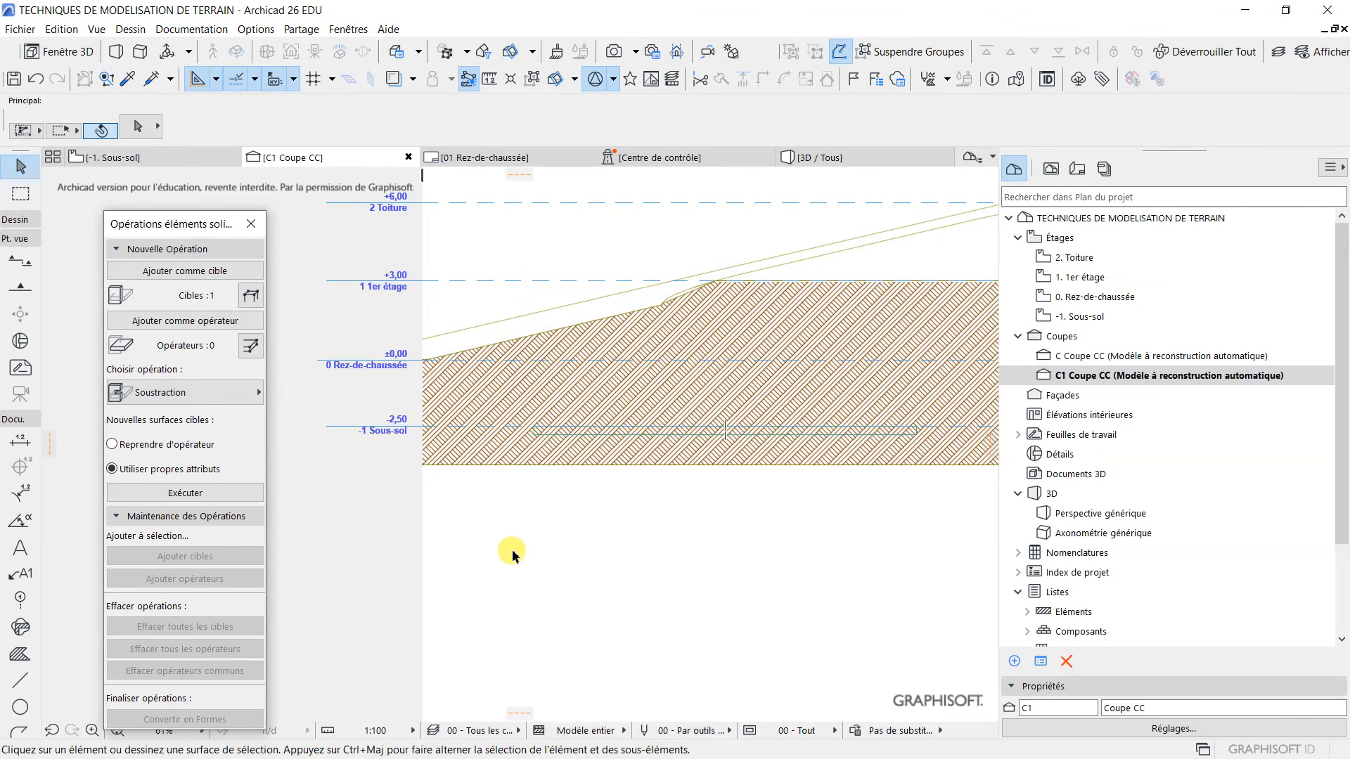
left_click(569, 432)
left_click(184, 324)
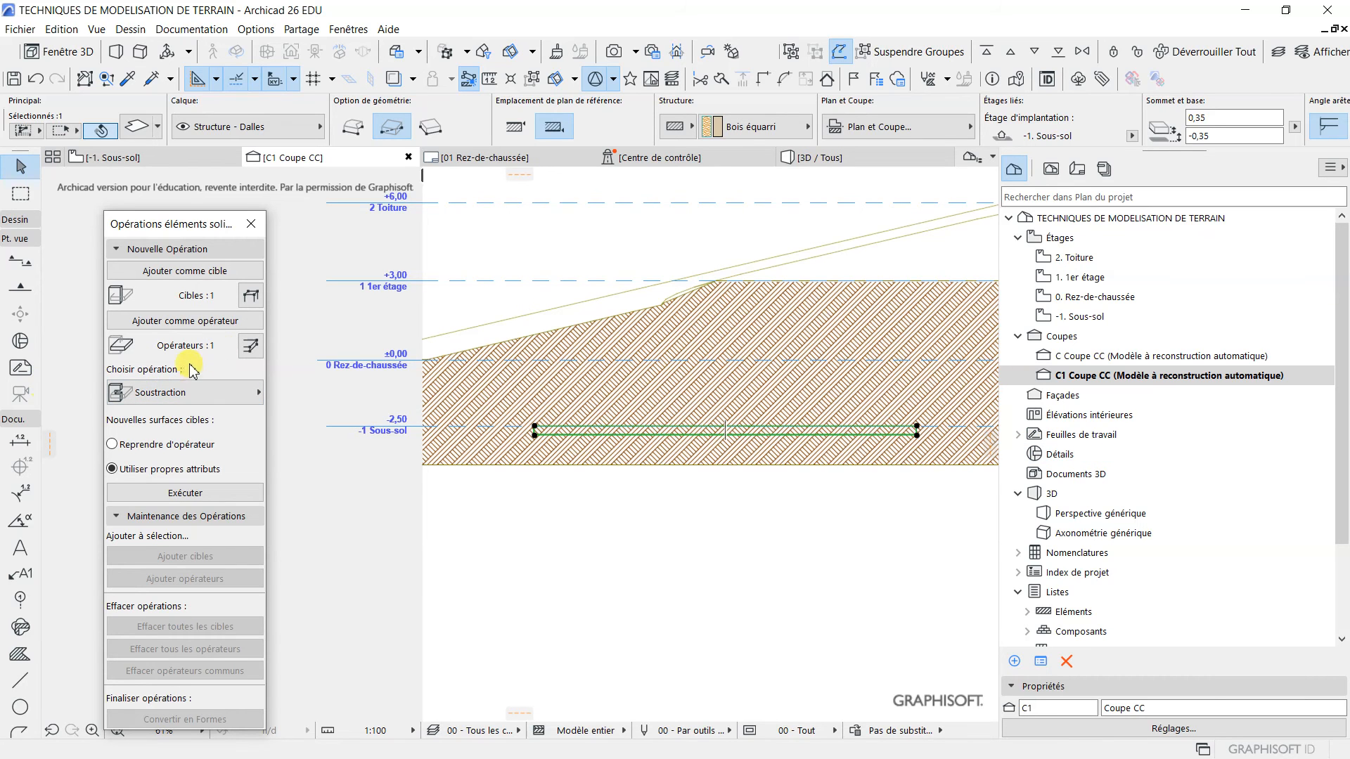
Execute a Soustraction avec extrusion vers le haut of the slab from the terrain mesh, and clear the selection.
left_click(211, 395)
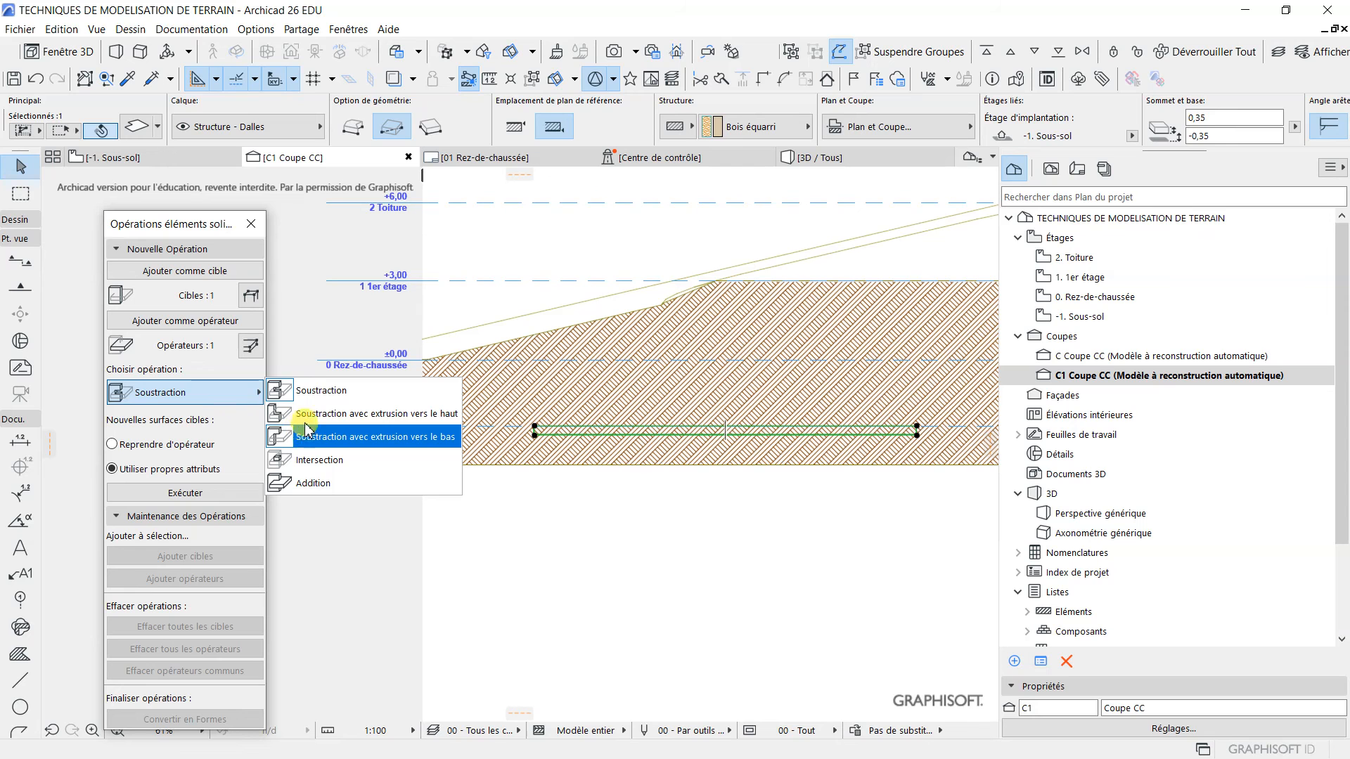
left_click(331, 413)
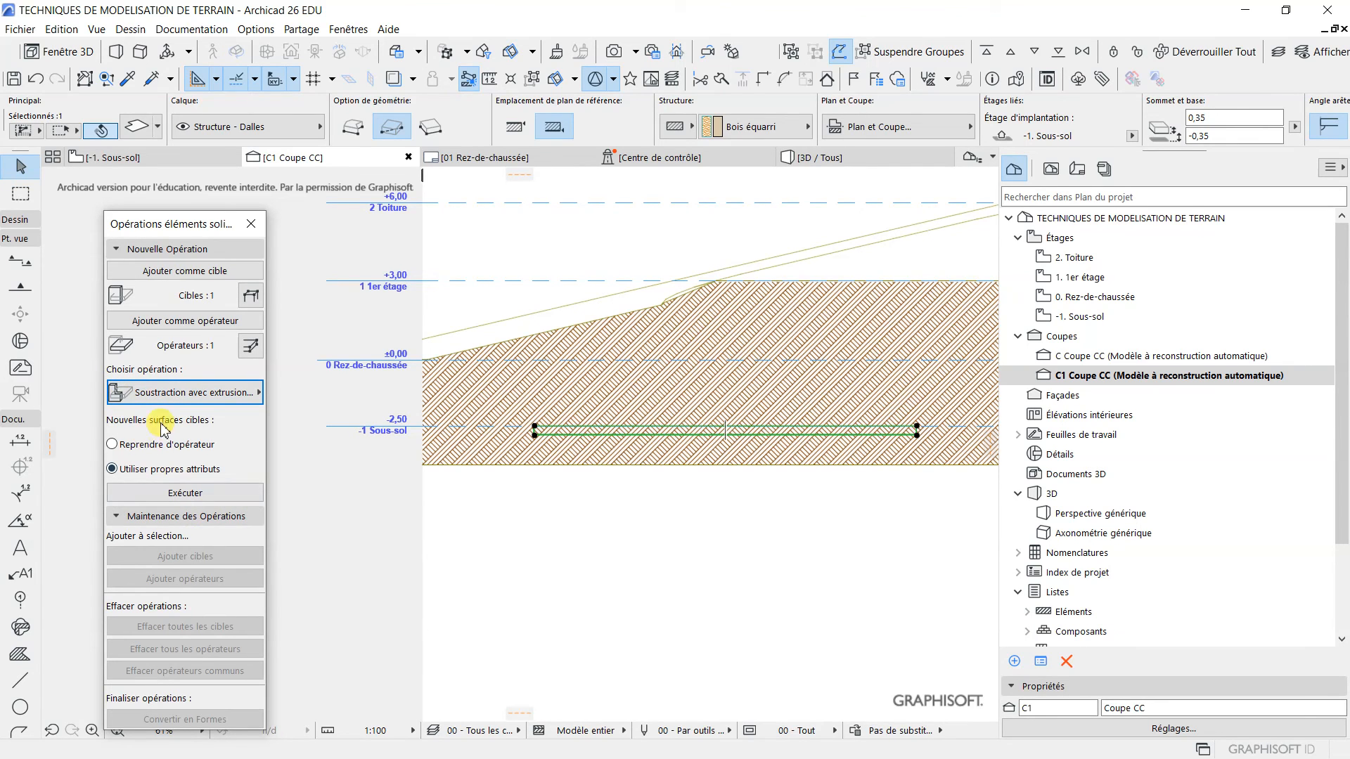
left_click(200, 493)
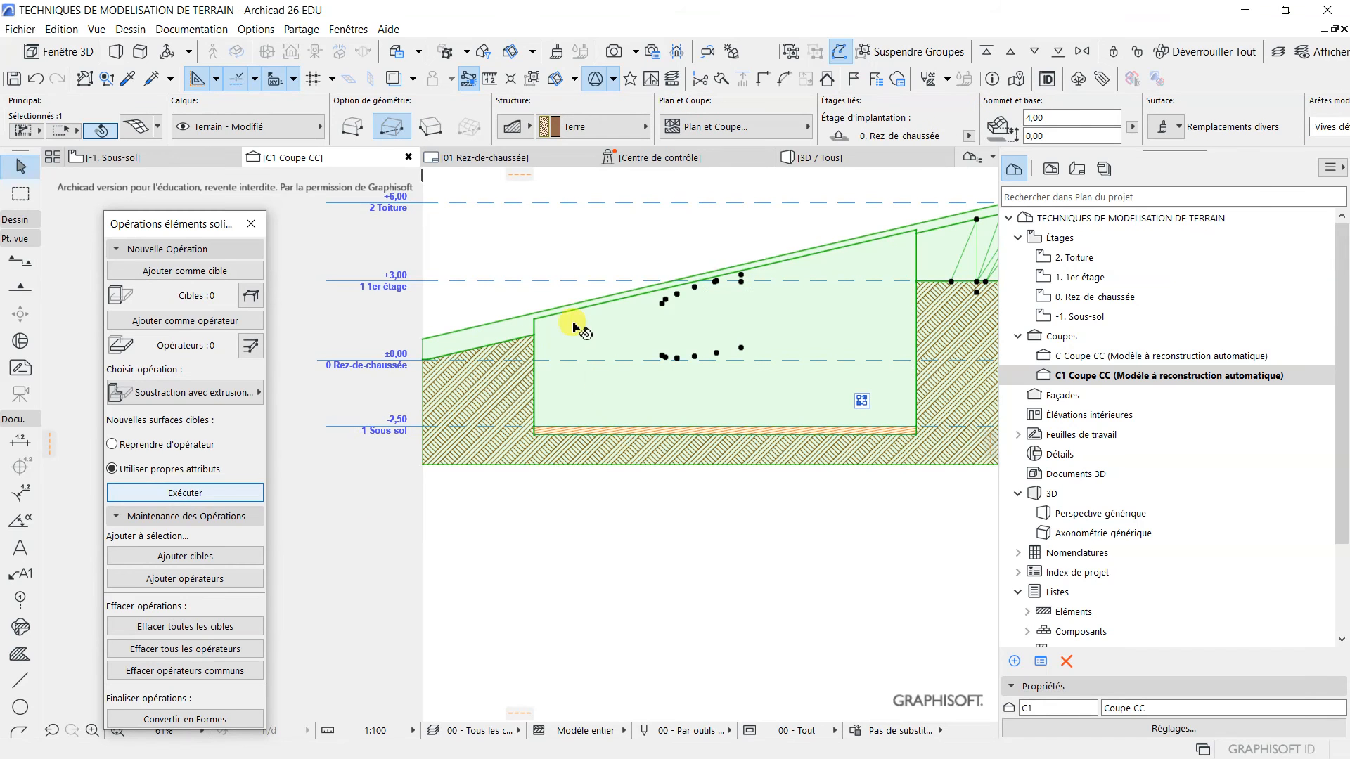
left_click(597, 536)
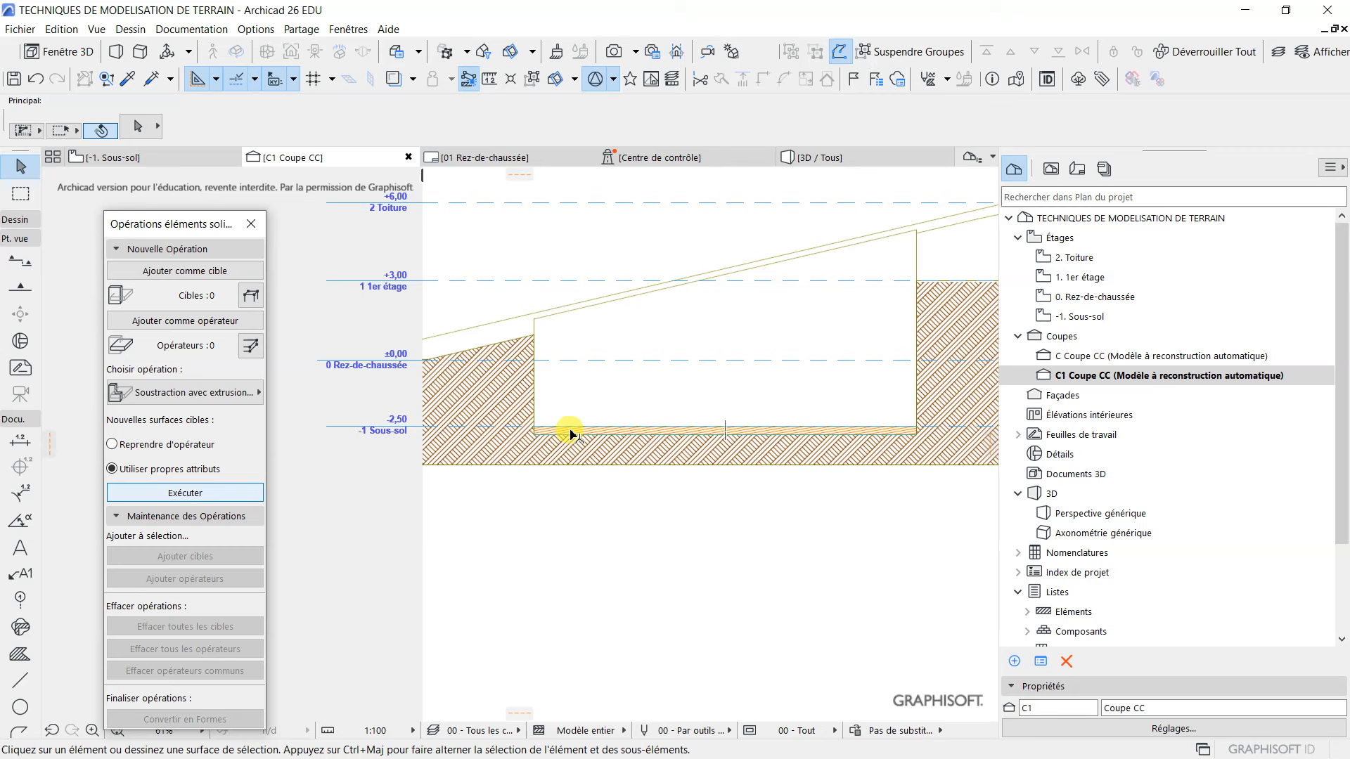
Put the basement slab in the C1 section on the "! decoupe terrain" layer.
left_click(613, 438)
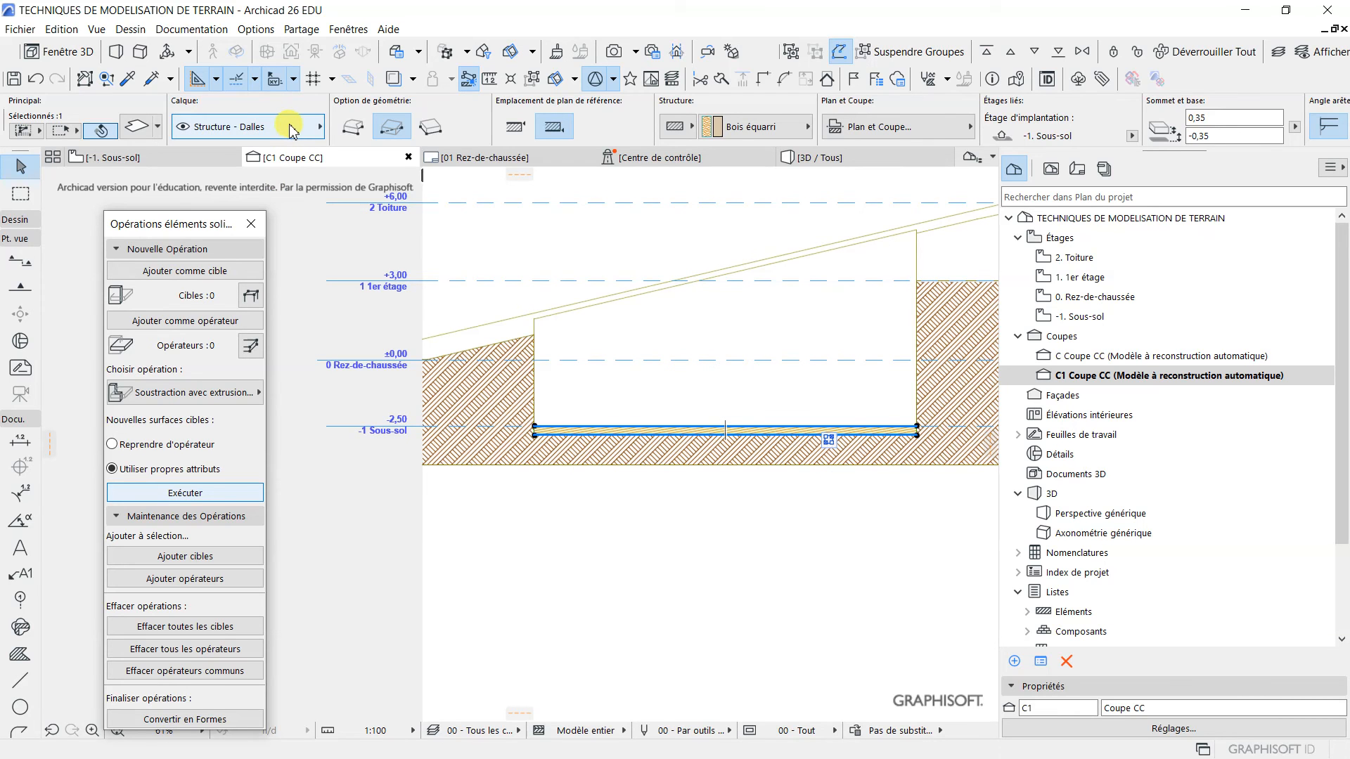
left_click(291, 131)
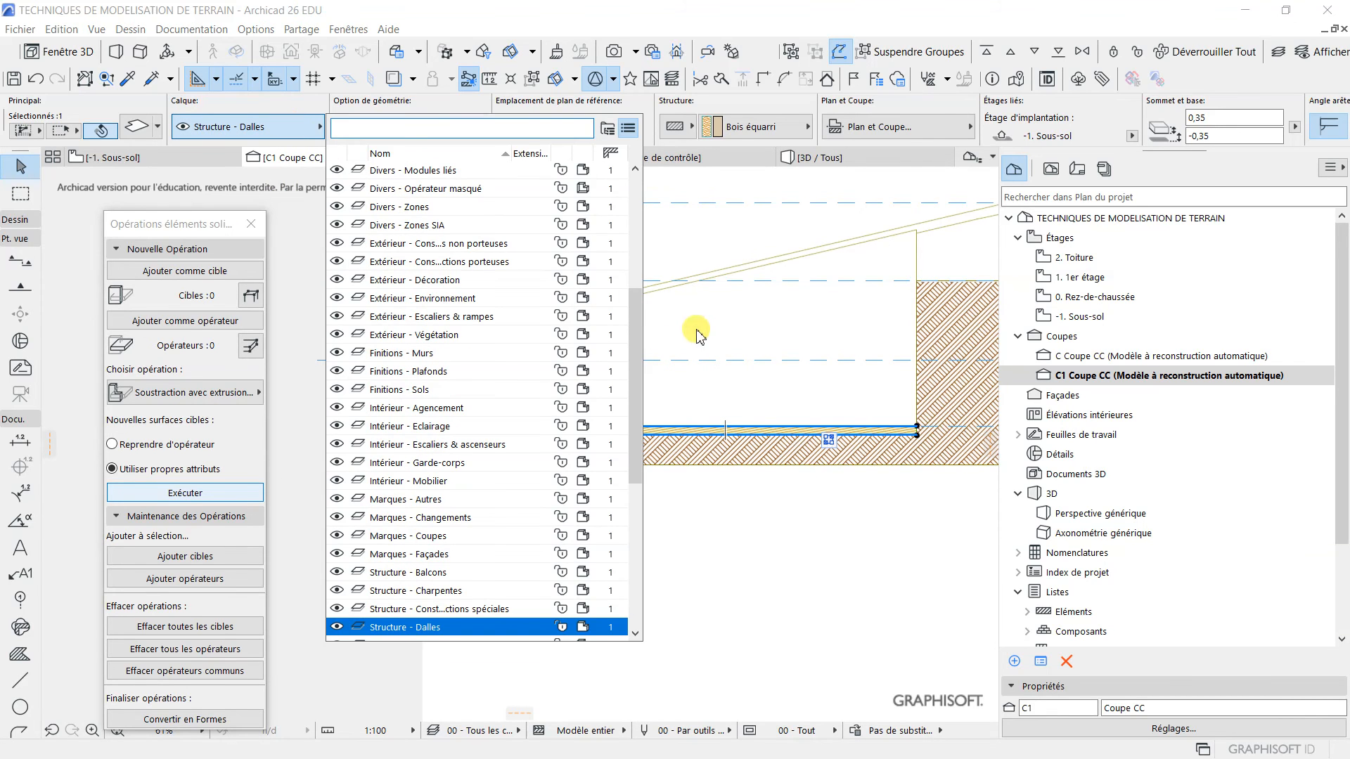
left_click_drag(636, 341, 626, 208)
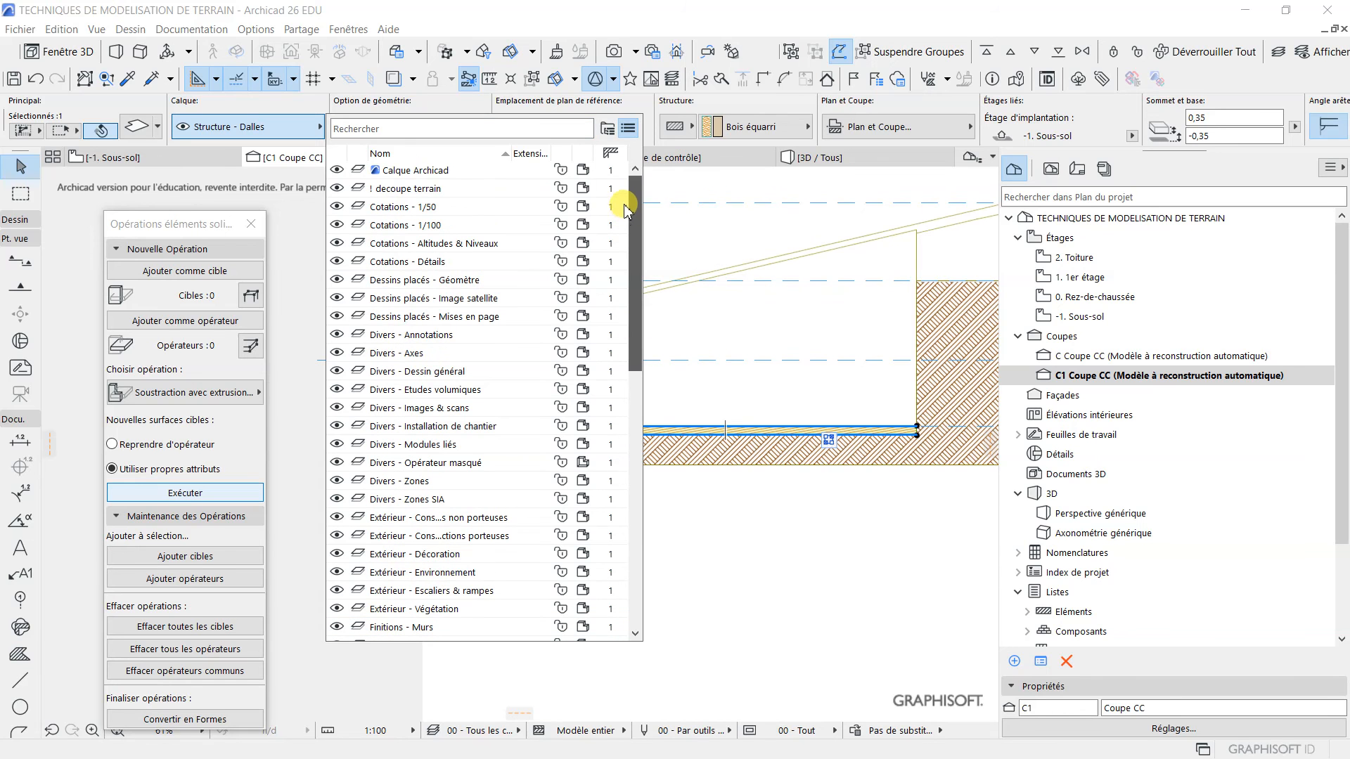
left_click(421, 188)
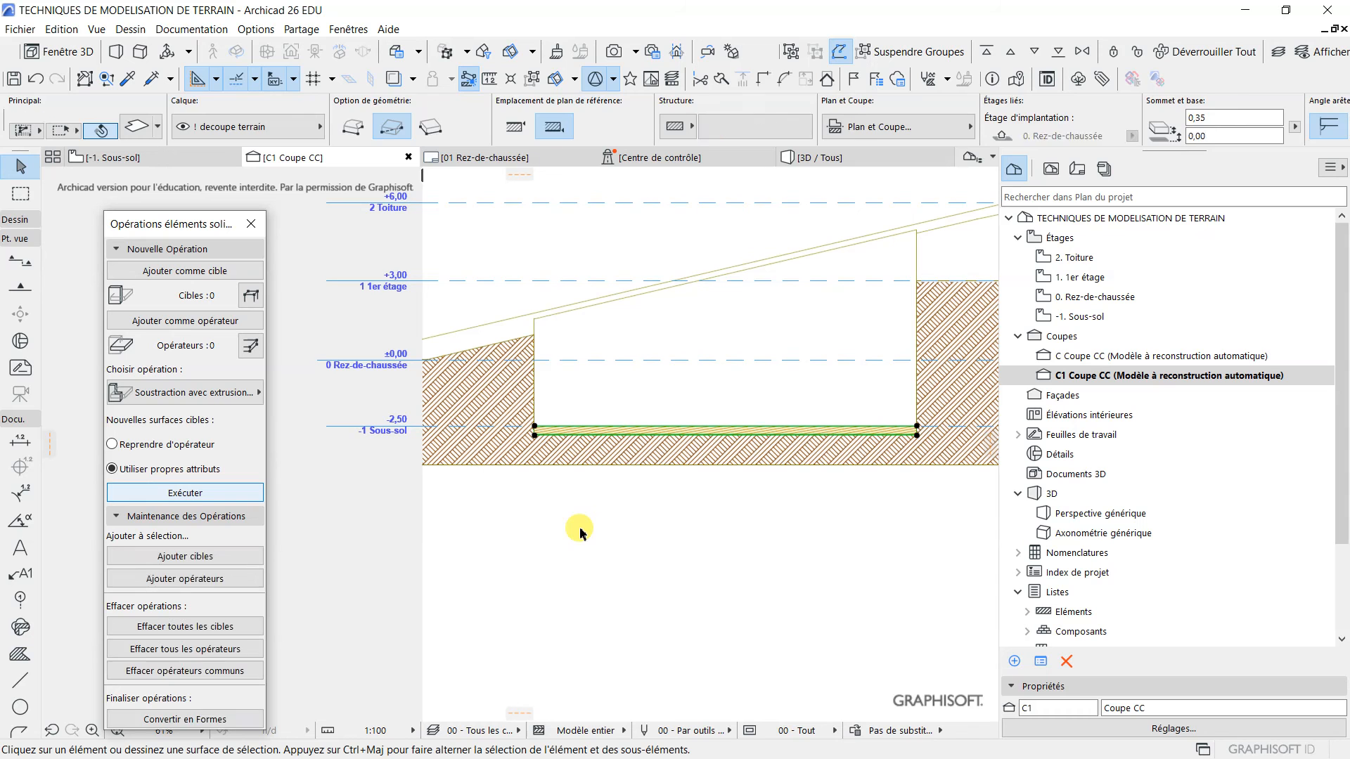
Examine the excavation in the terrain mesh in the 3D view.
left_click(814, 159)
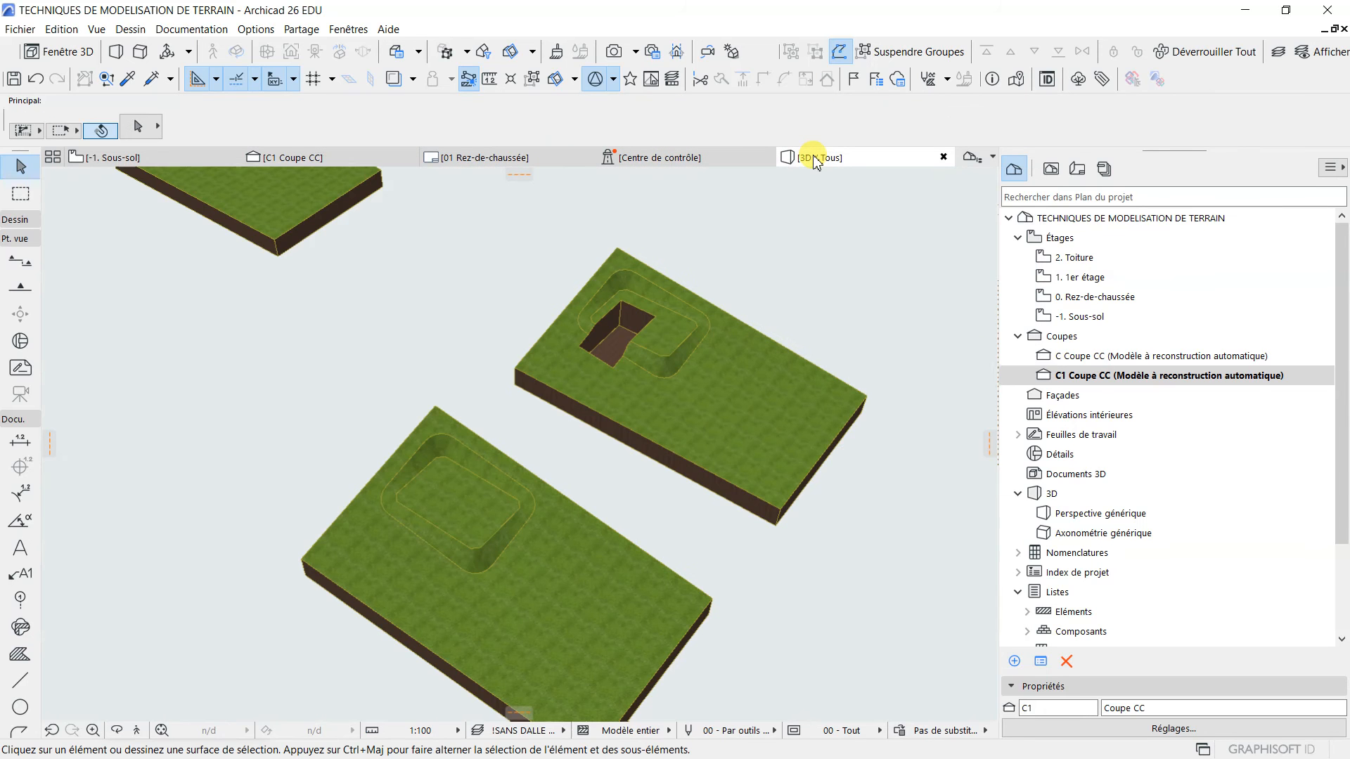
scroll(413, 503, "up", 5)
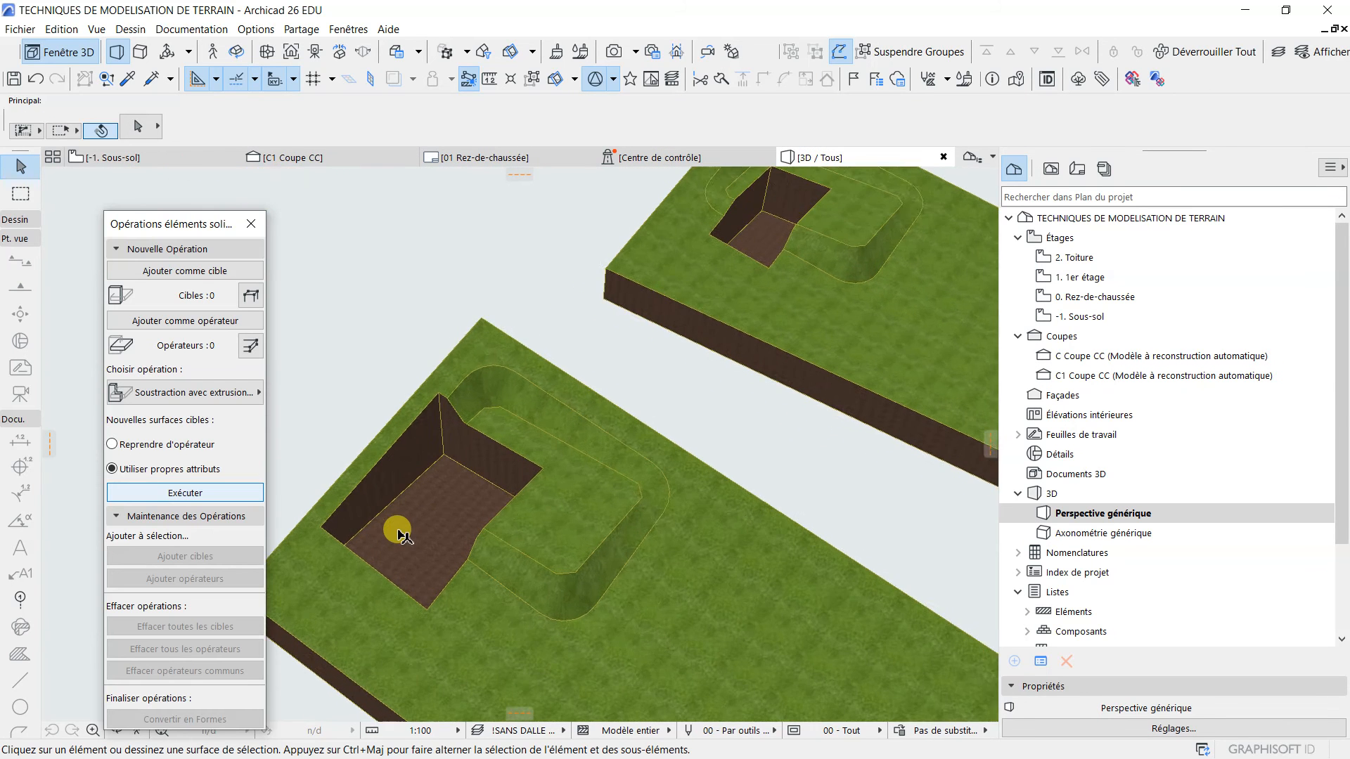
scroll(407, 526, "down", 4)
scroll(425, 518, "up", 4)
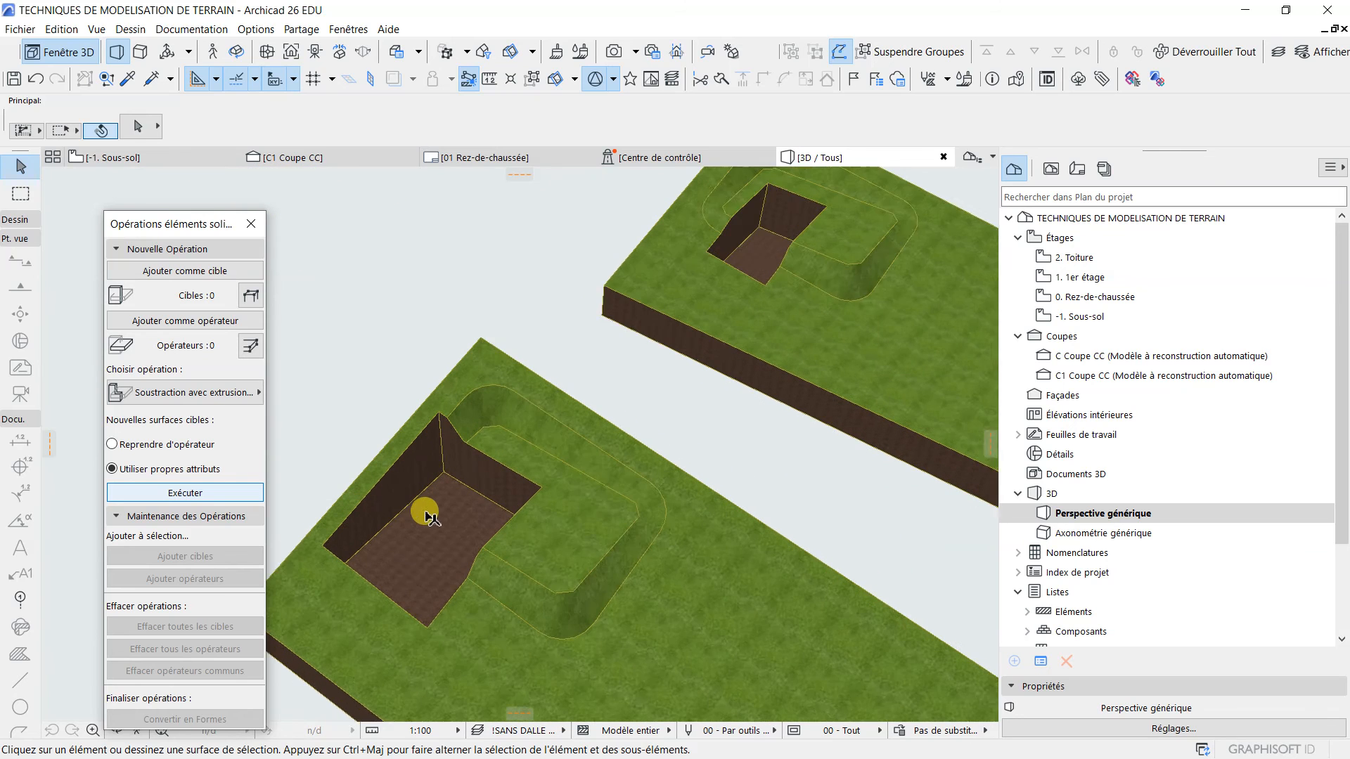
scroll(425, 518, "up", 1)
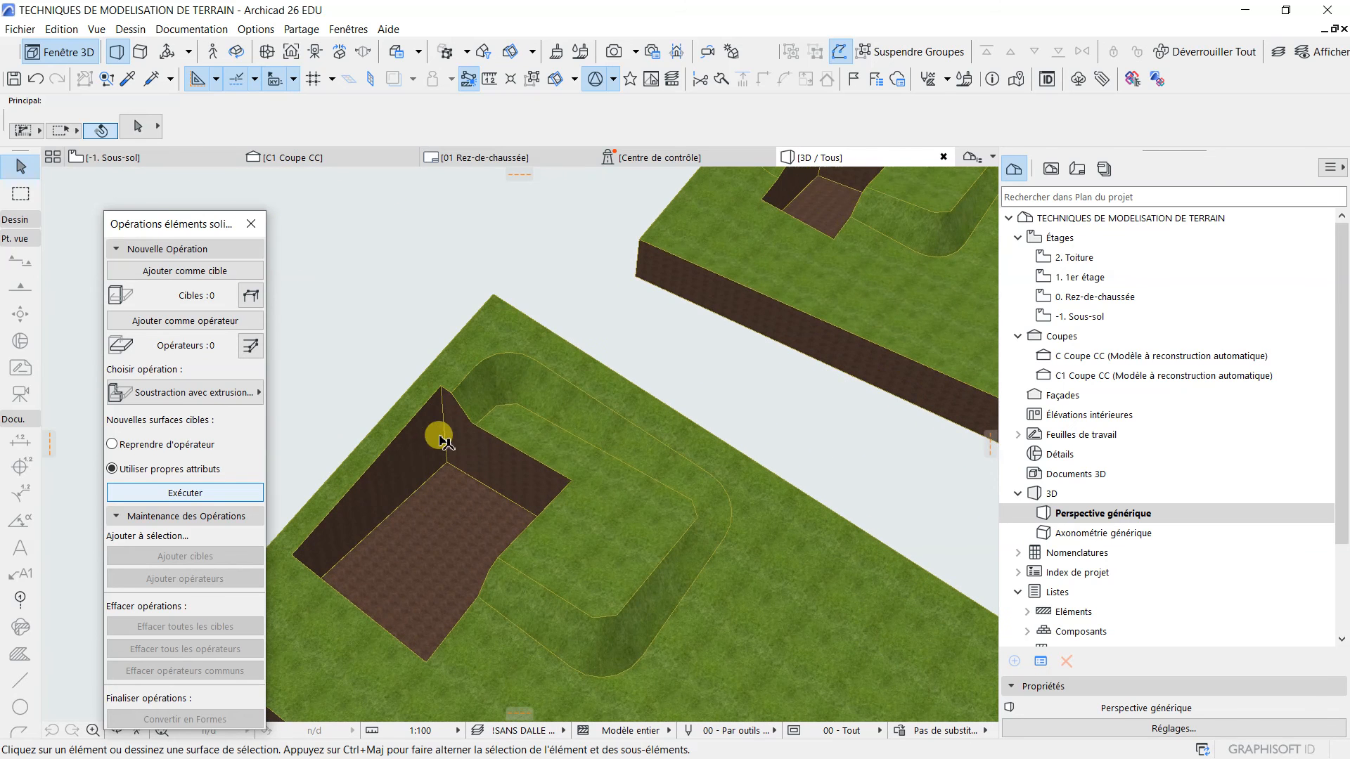
Show and re-hide the "! decoupe terrain" layer in the model view layer settings, and accept the settings.
left_click(272, 31)
mouse_move(281, 49)
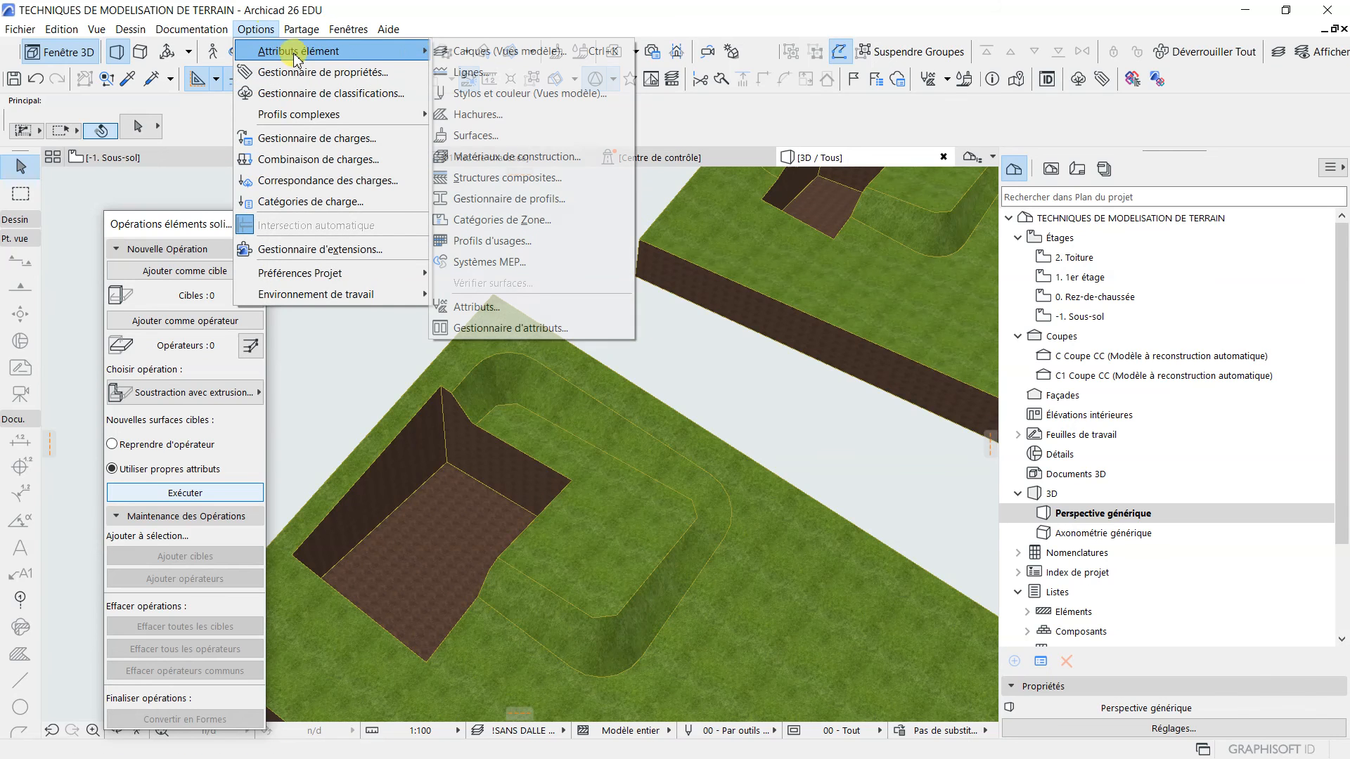
left_click(476, 56)
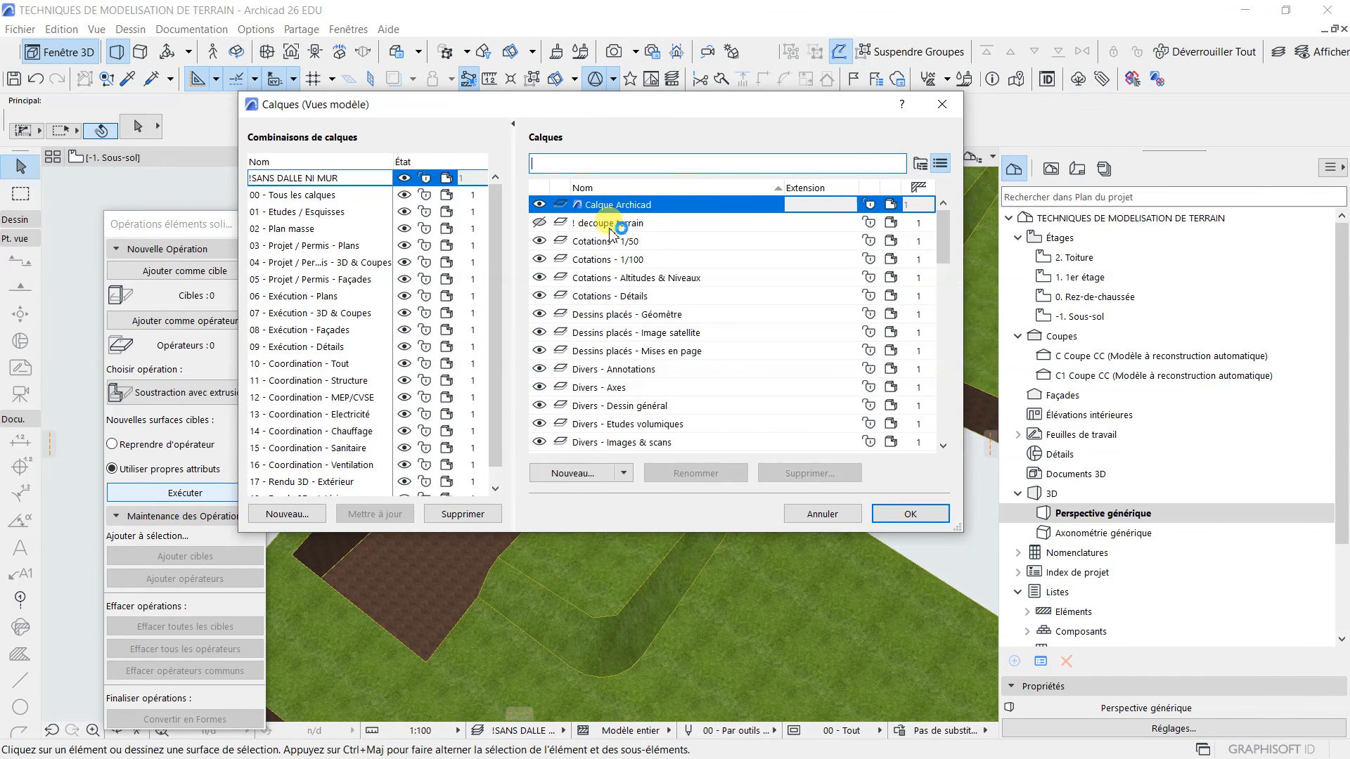
left_click(539, 225)
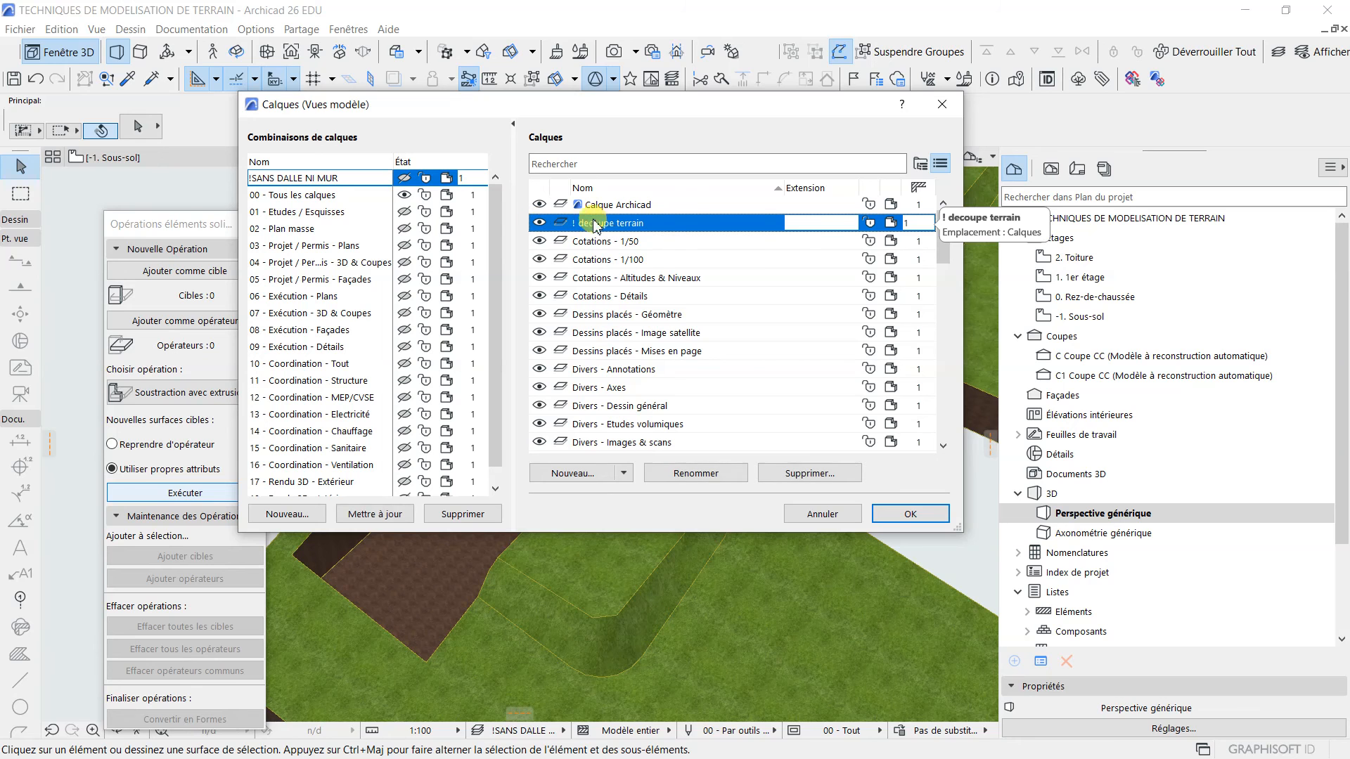
left_click(539, 224)
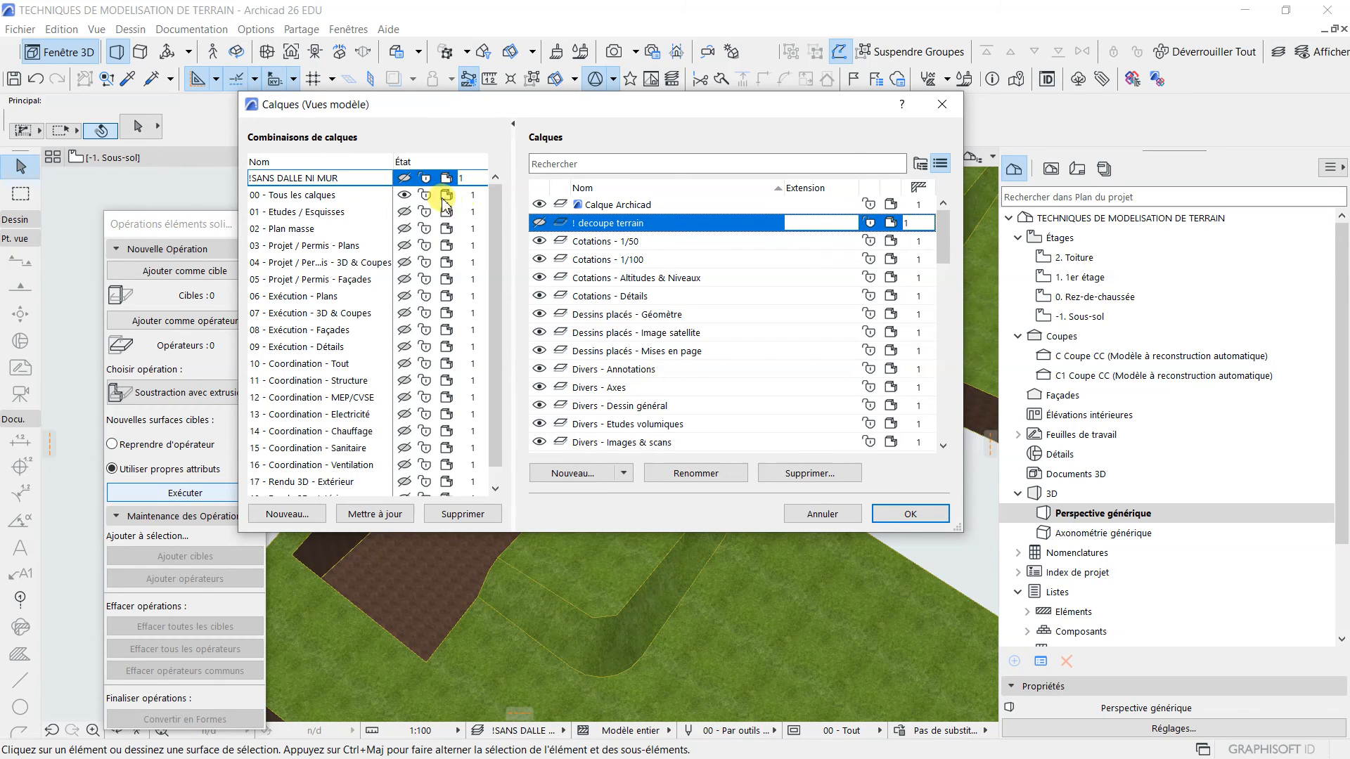
left_click(910, 515)
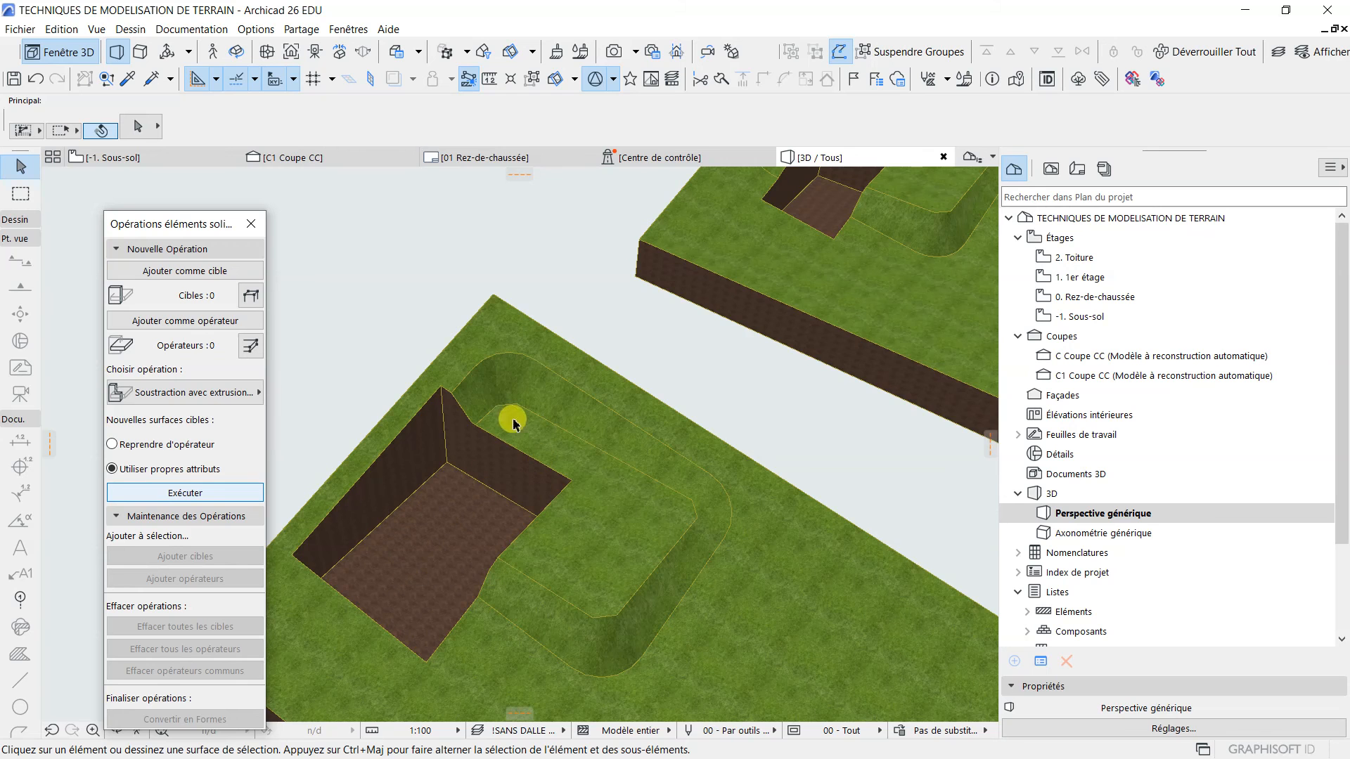
scroll(422, 483, "down", 1)
scroll(404, 548, "up", 1)
scroll(423, 479, "down", 3)
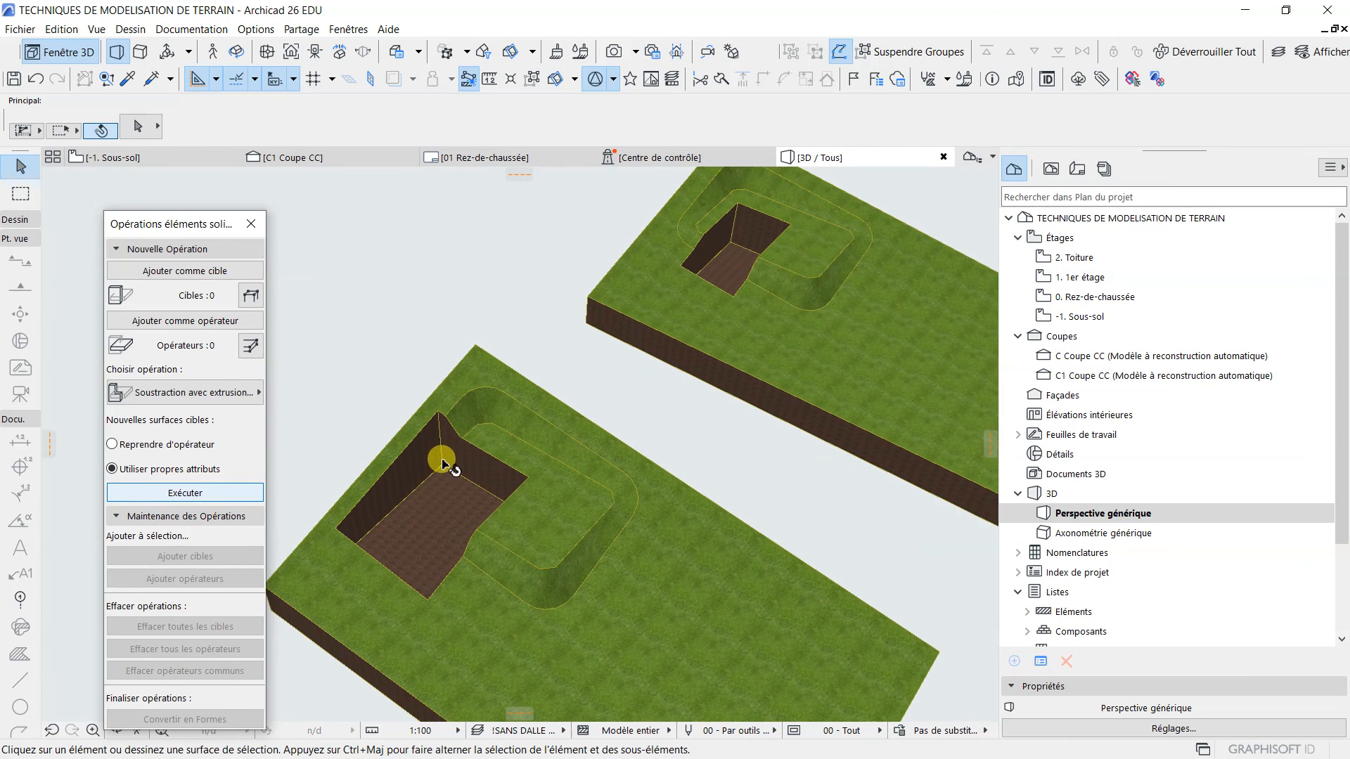
Inspect the excavated pit and the surrounding terrain mesh closely in the 3D view.
scroll(415, 493, "down", 3)
scroll(427, 507, "up", 2)
scroll(427, 509, "up", 1)
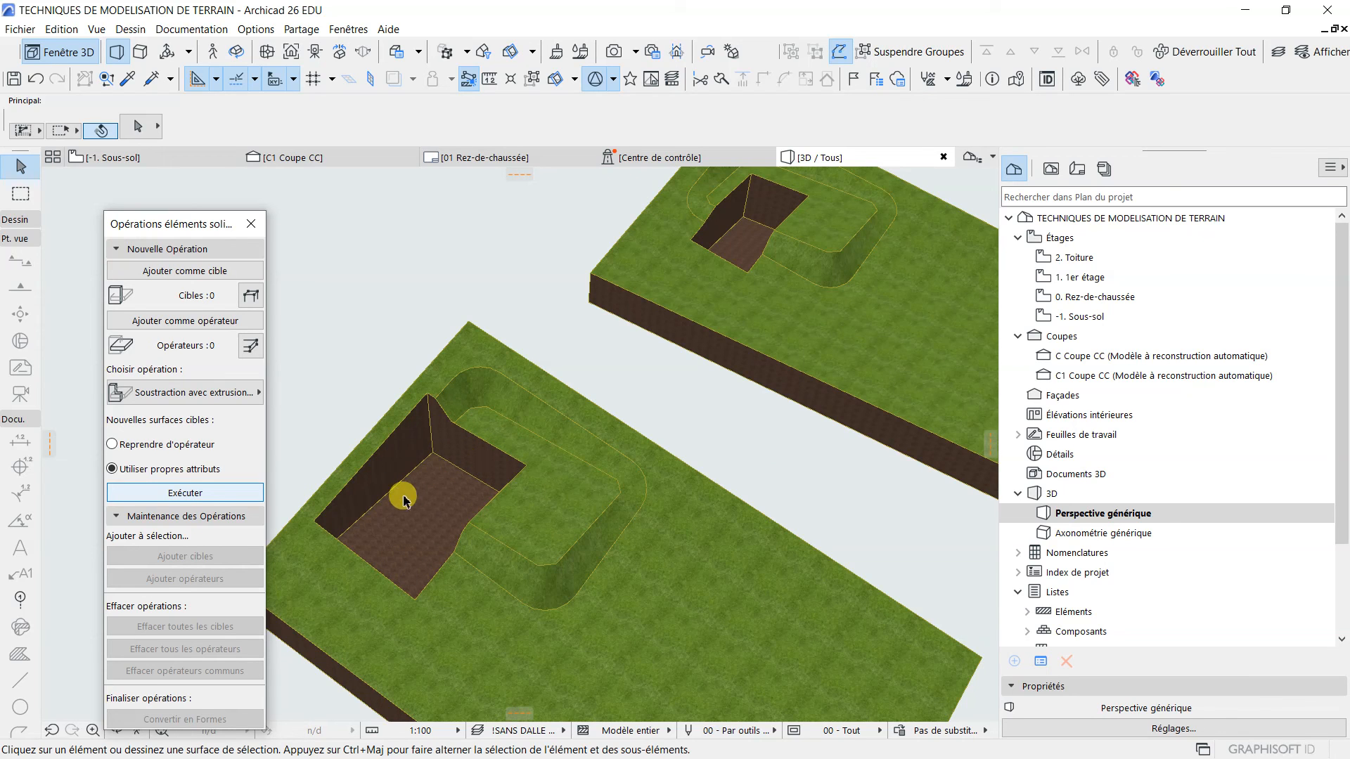
mouse_move(380, 538)
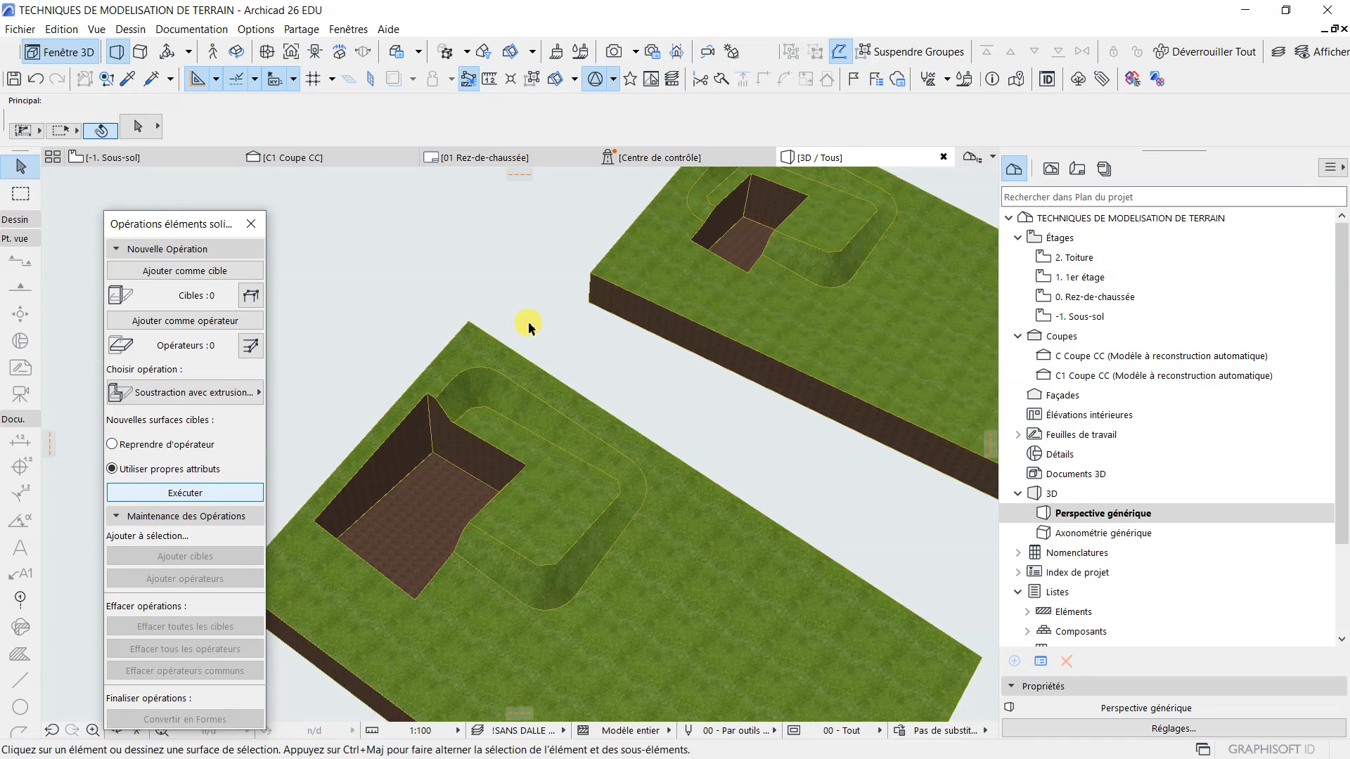
middle_click_drag(528, 324, 506, 180)
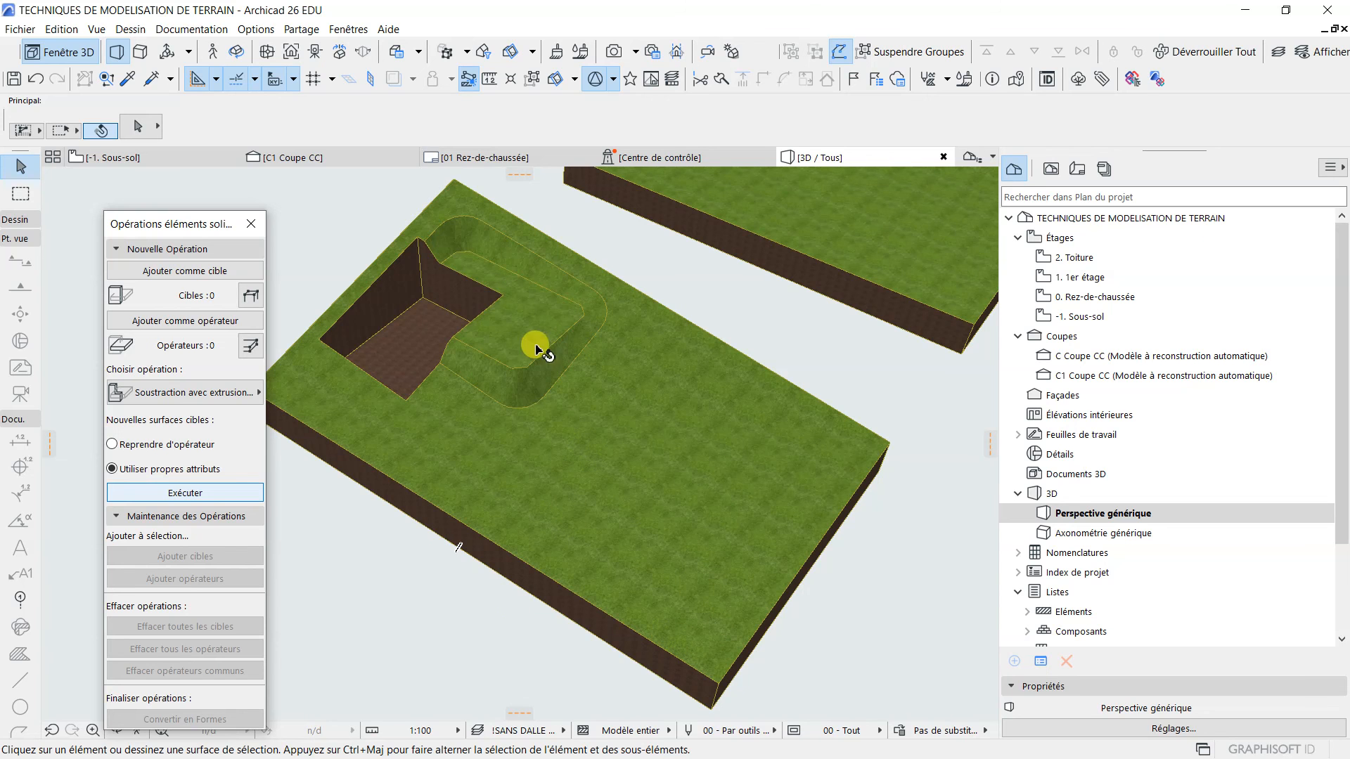
left_click(455, 184)
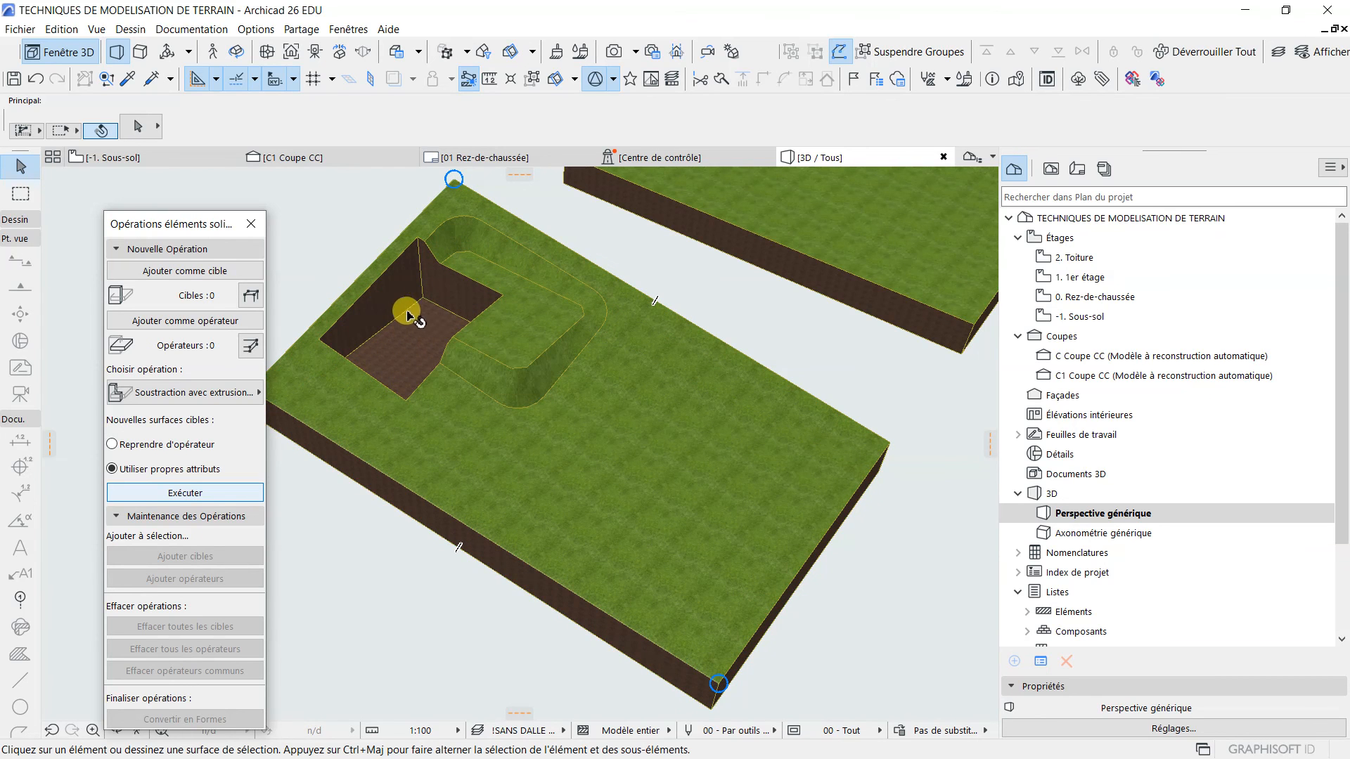
scroll(411, 306, "up", 2)
scroll(407, 329, "down", 2)
scroll(407, 334, "up", 2)
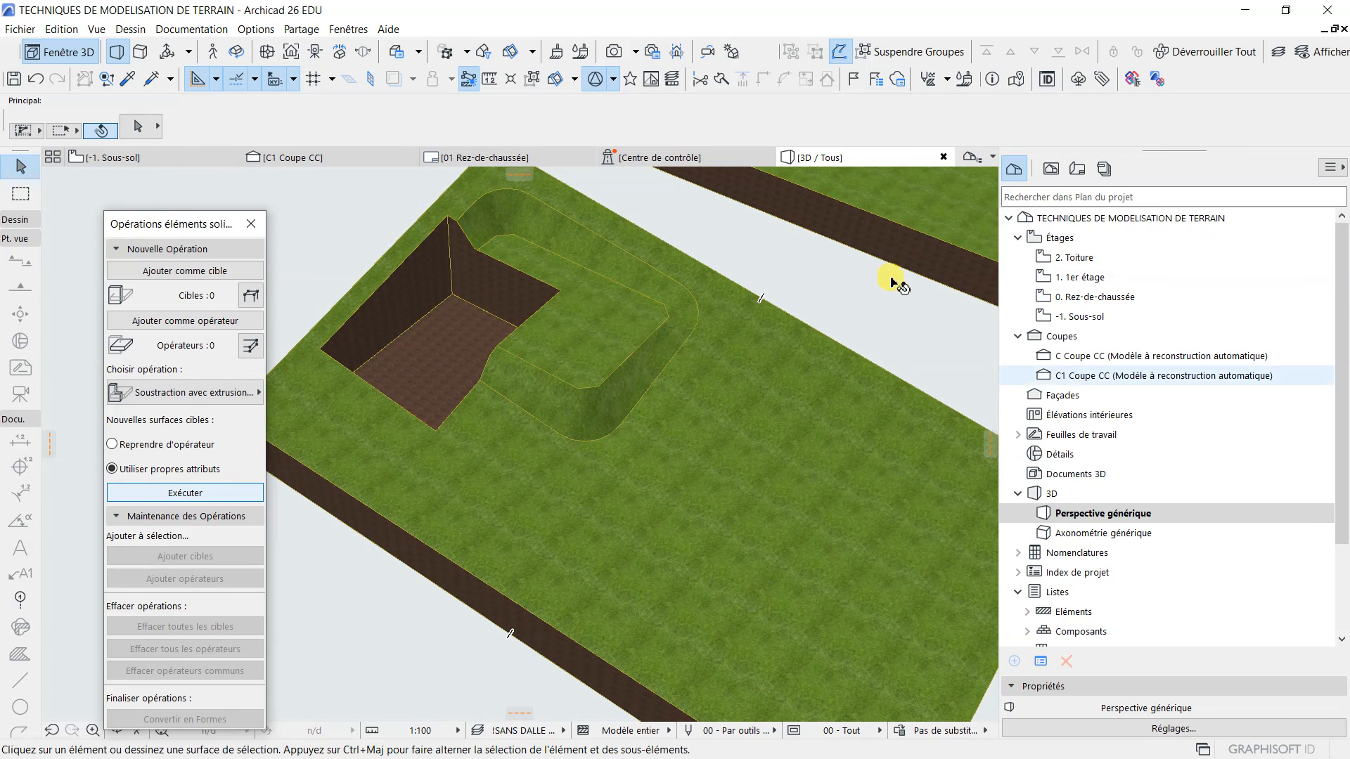
In the C1 section, check the basement slab's layer and hide the "! decoupe terrain" layer in the model view layer settings.
mouse_move(420, 162)
left_click(340, 159)
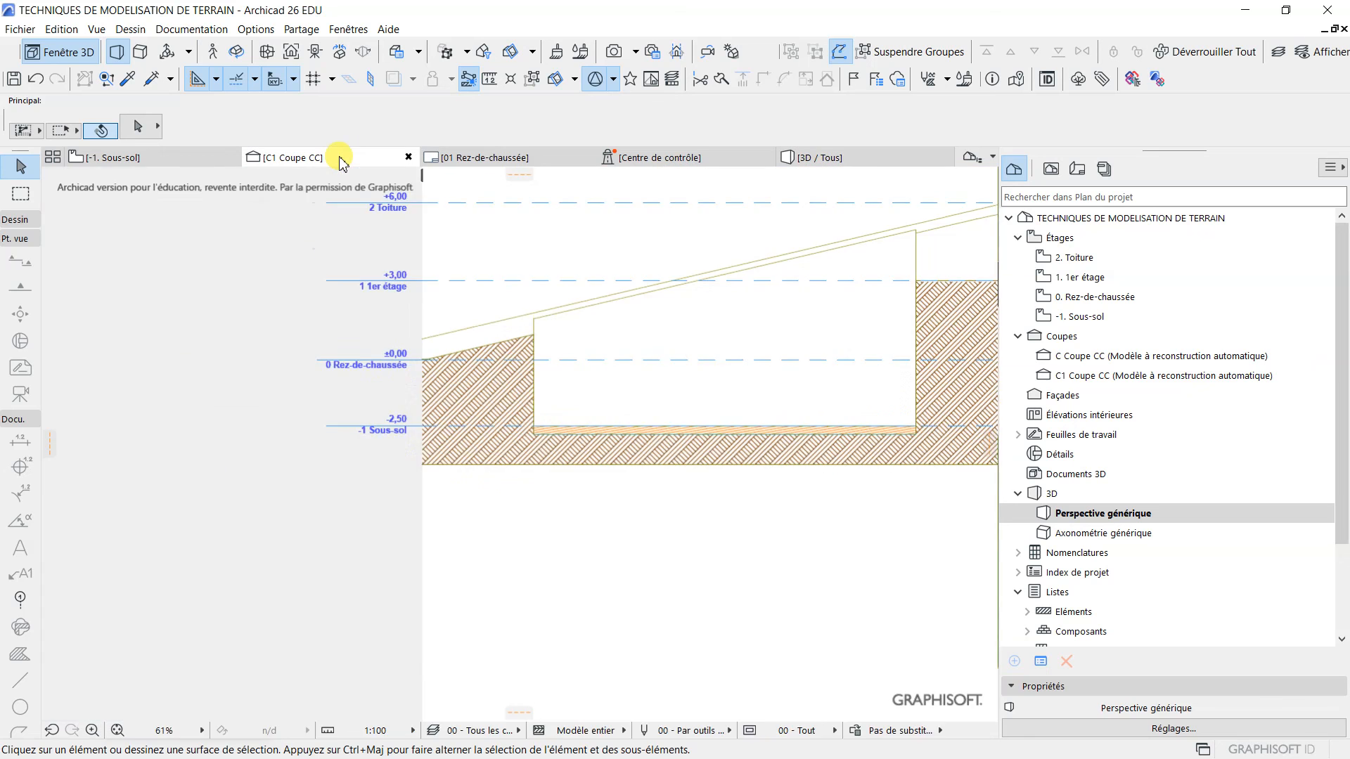
scroll(572, 484, "up", 3)
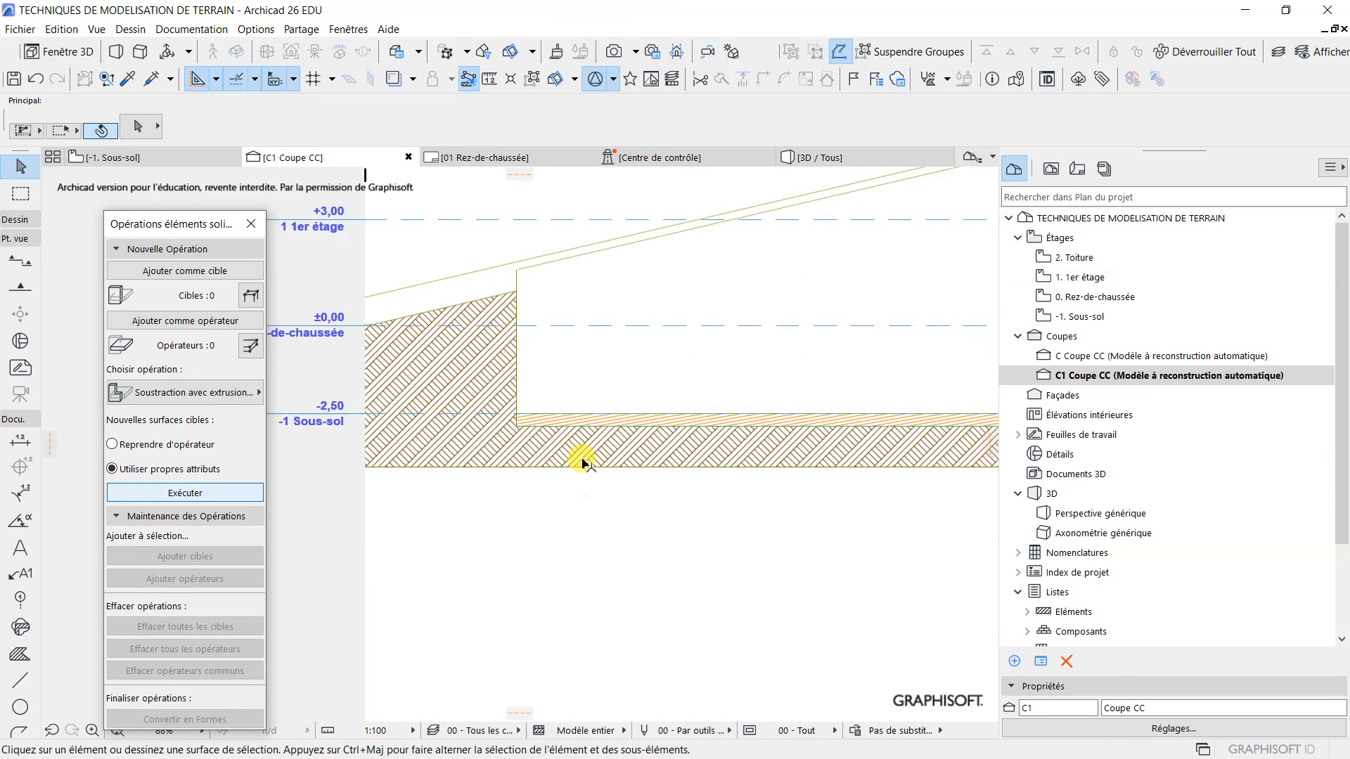
left_click(552, 410)
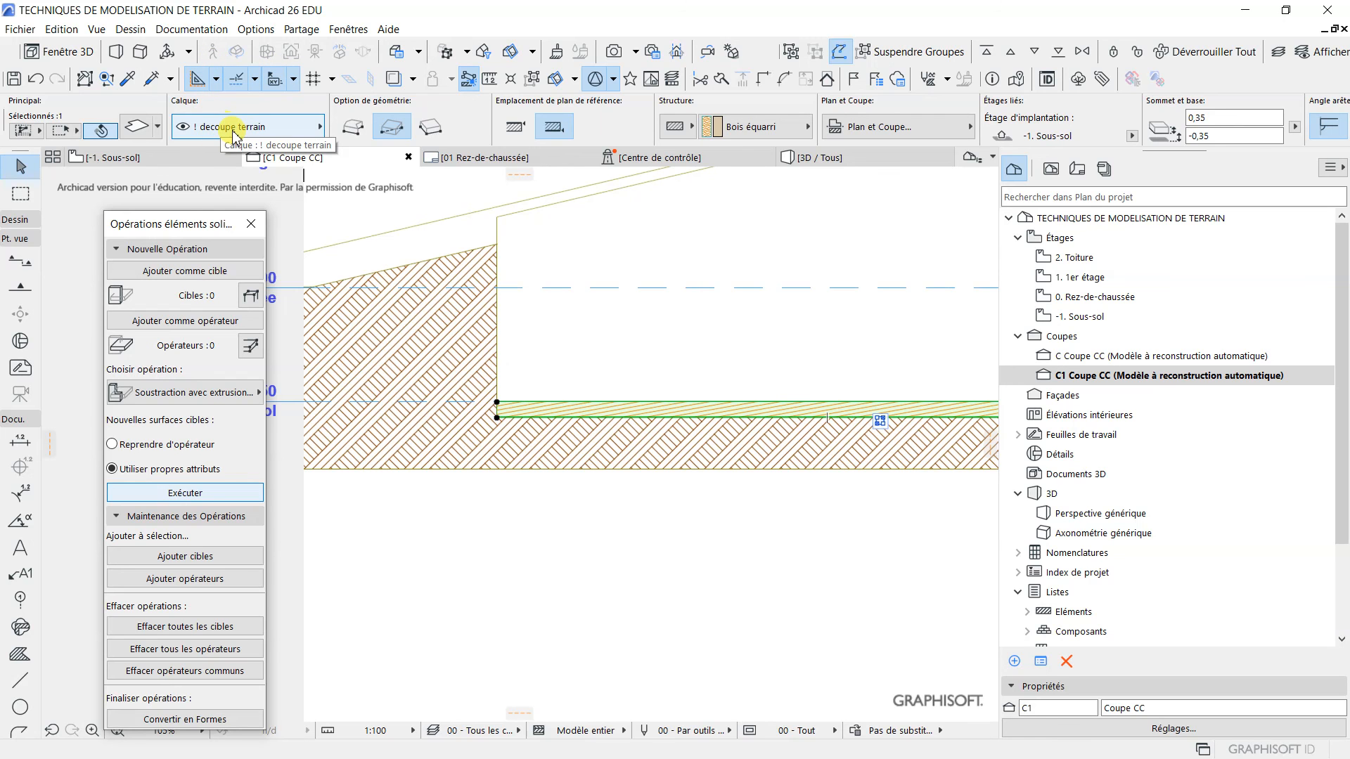
left_click(254, 31)
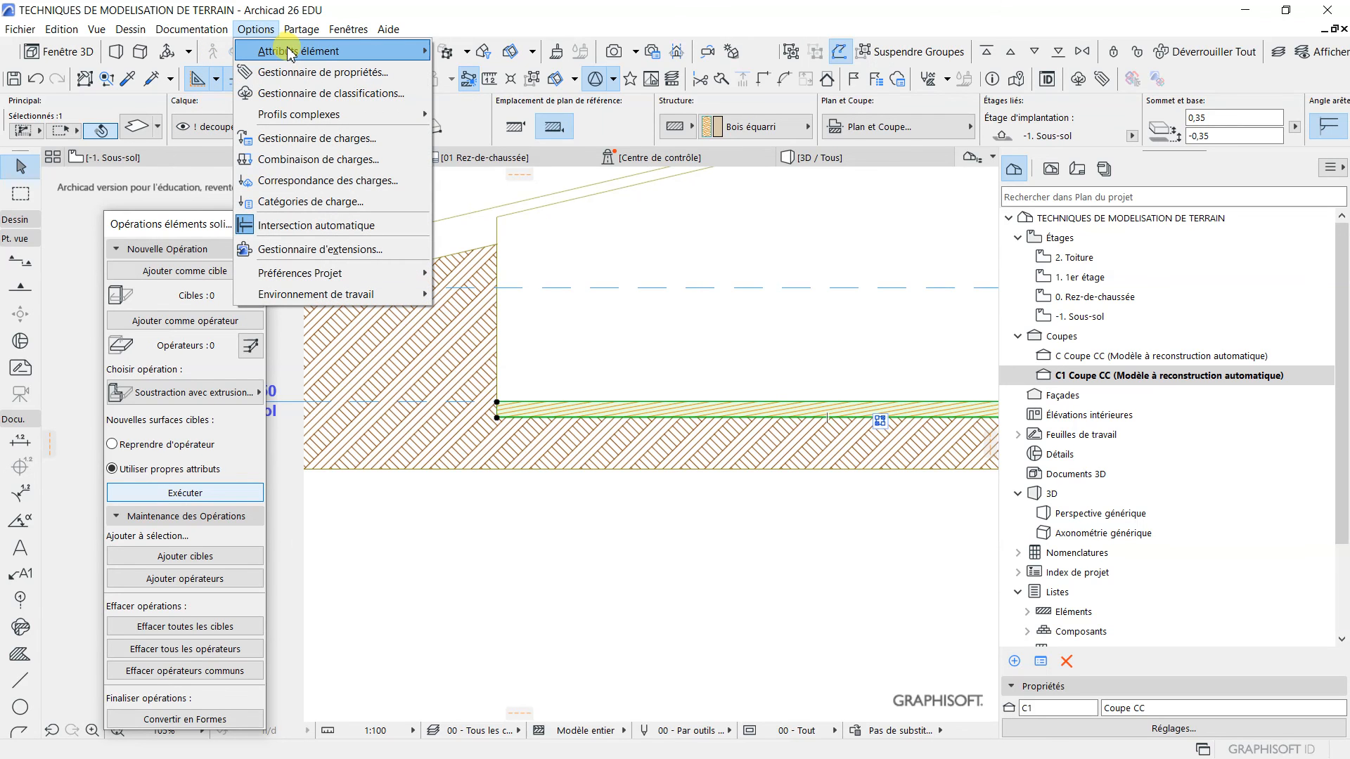
mouse_move(322, 52)
left_click(520, 61)
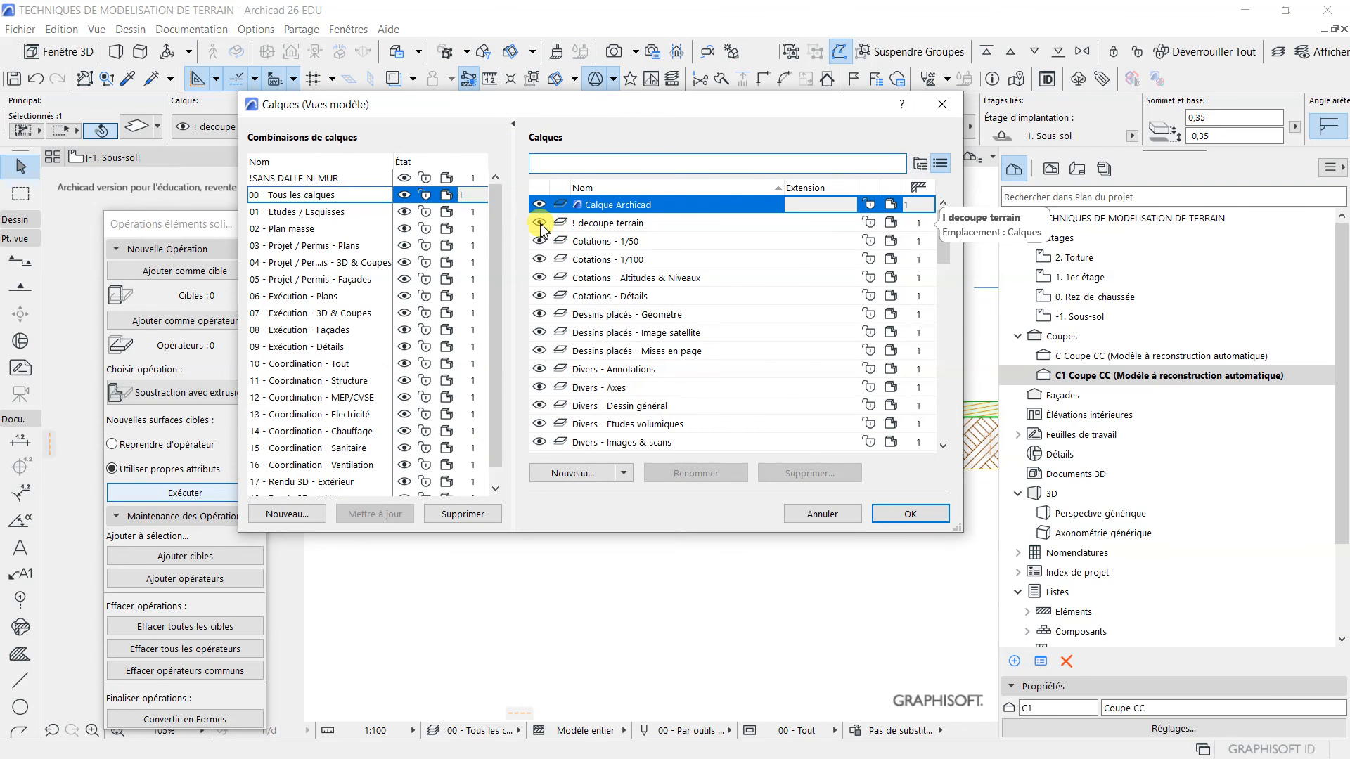
left_click(594, 223)
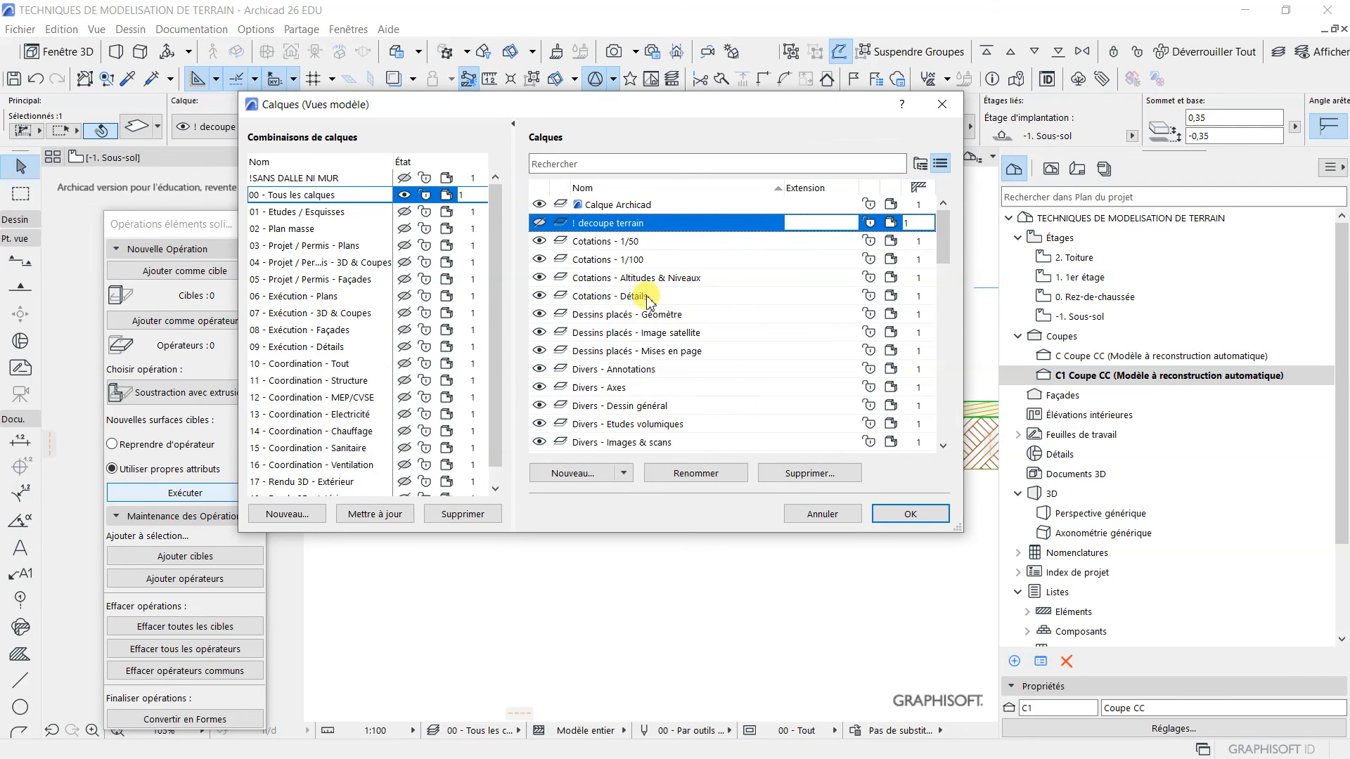
left_click(896, 513)
left_click(681, 533)
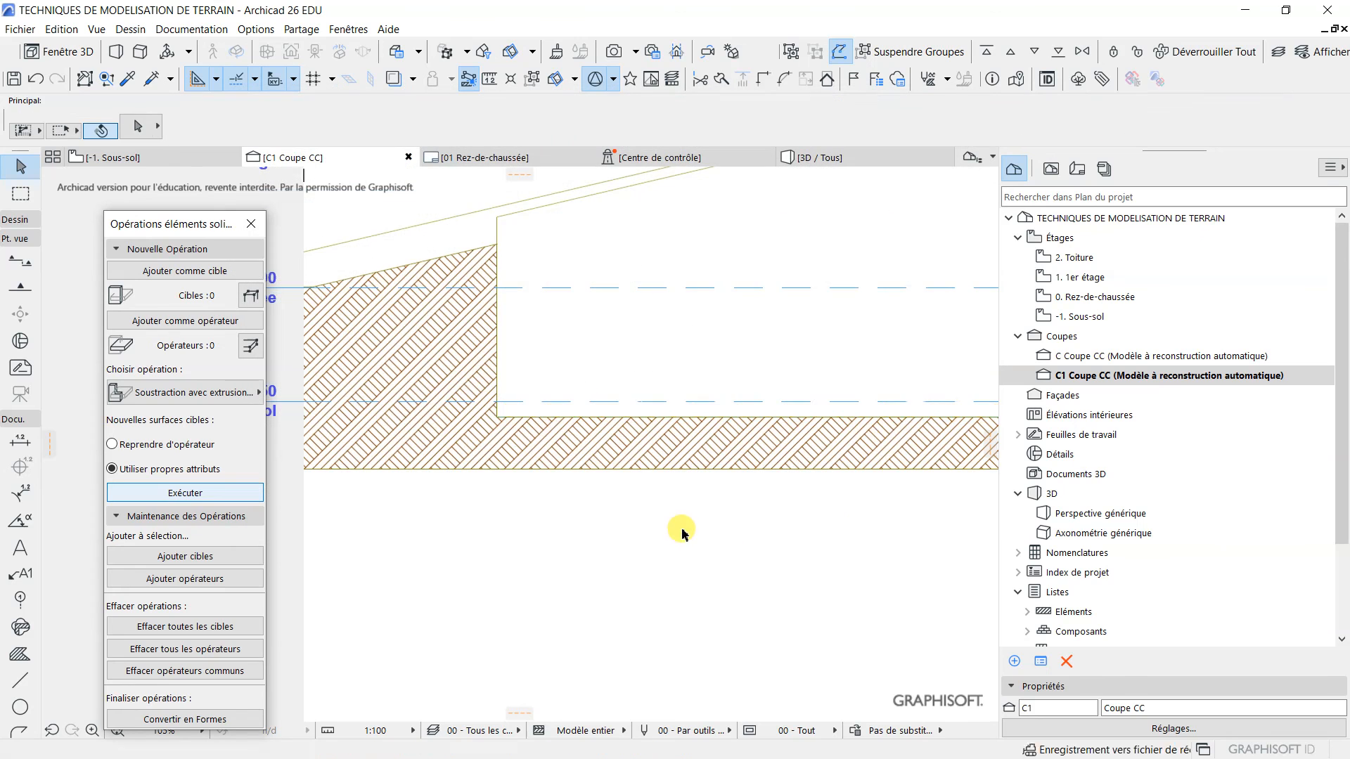
Review the excavation's profile in the C1 section, and return to the 3D view to examine the pit up close.
scroll(467, 533, "down", 5)
scroll(510, 542, "up", 3)
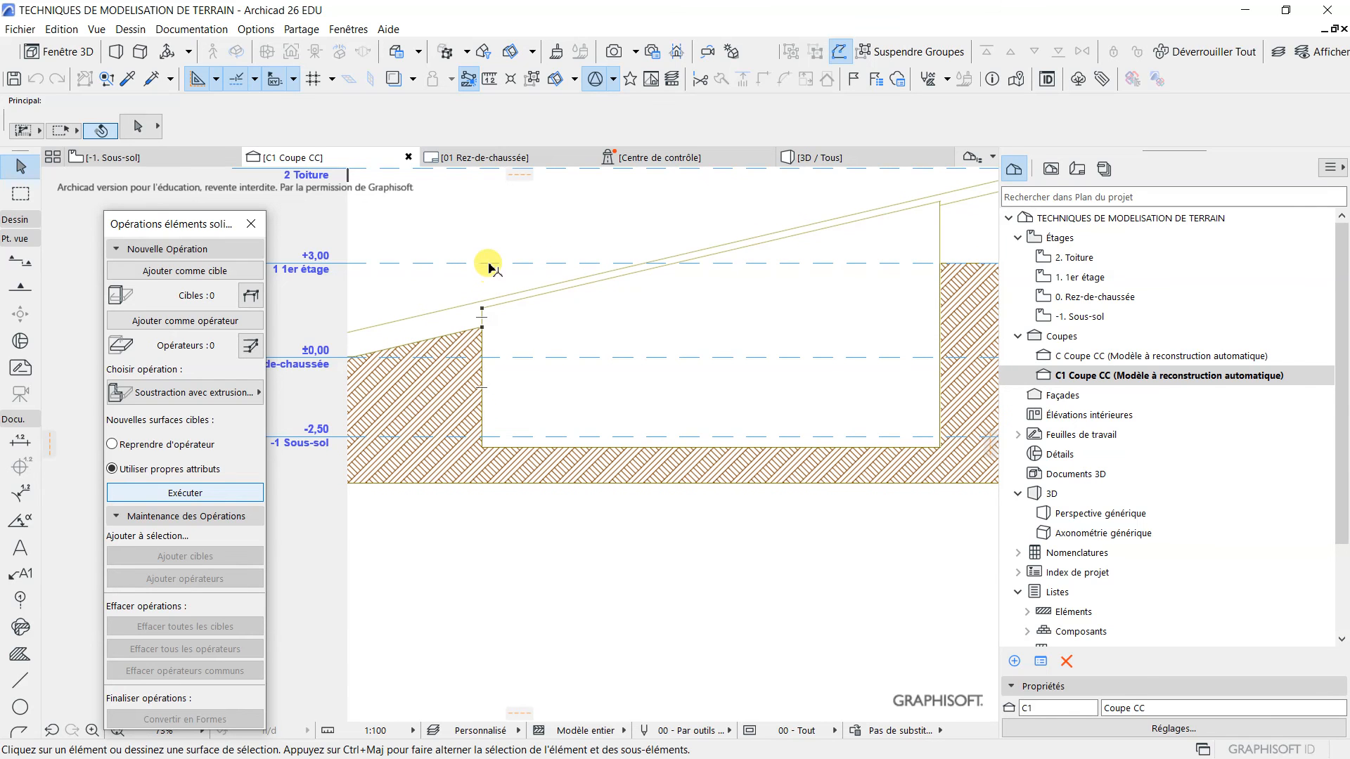
middle_click_drag(496, 214, 517, 380)
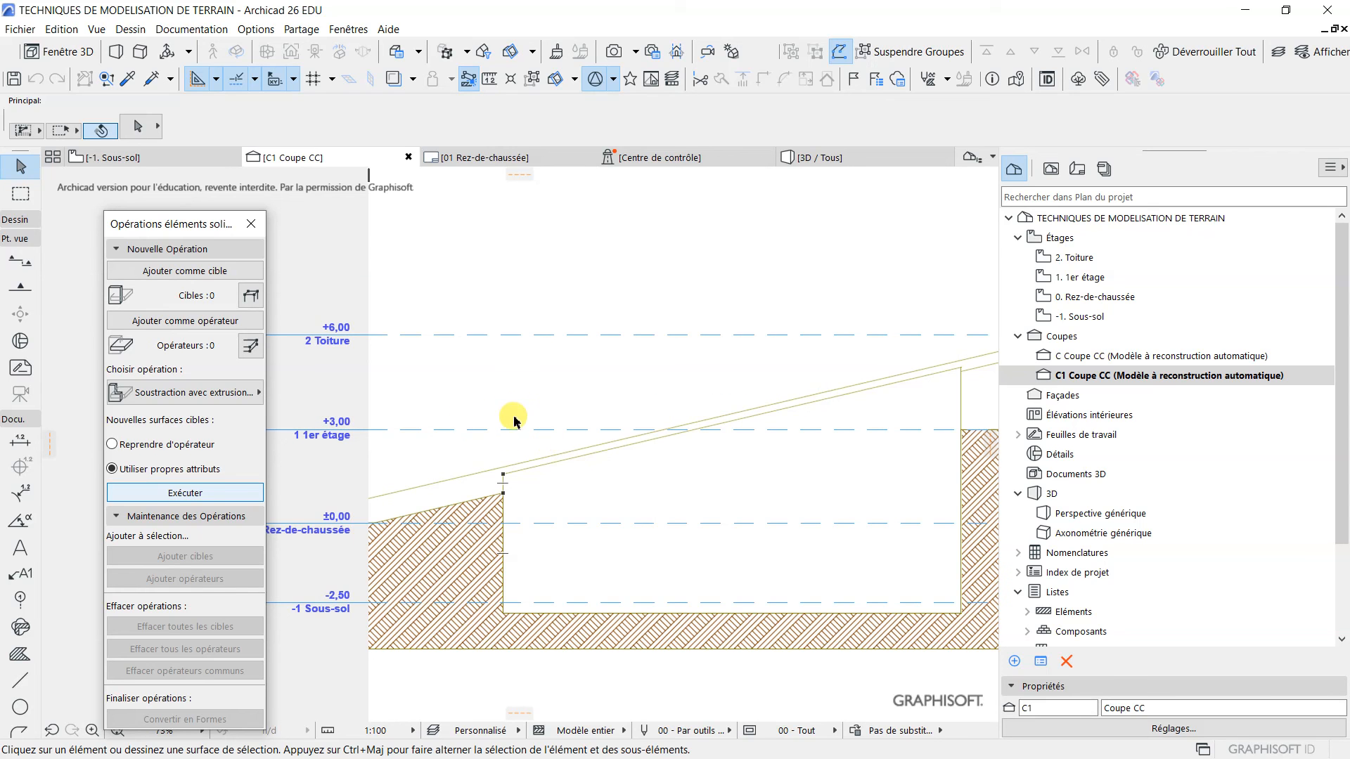
left_click(806, 158)
scroll(538, 320, "up", 3)
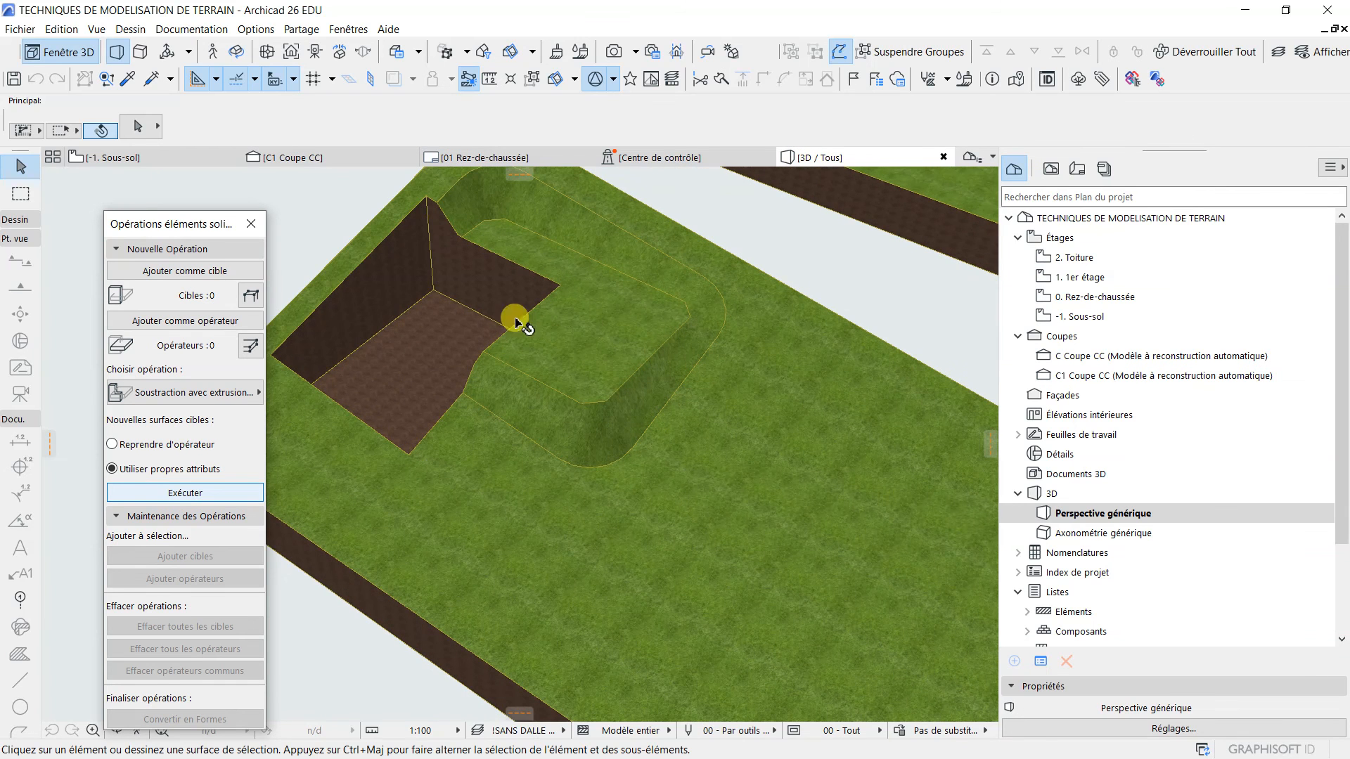
scroll(446, 341, "up", 1)
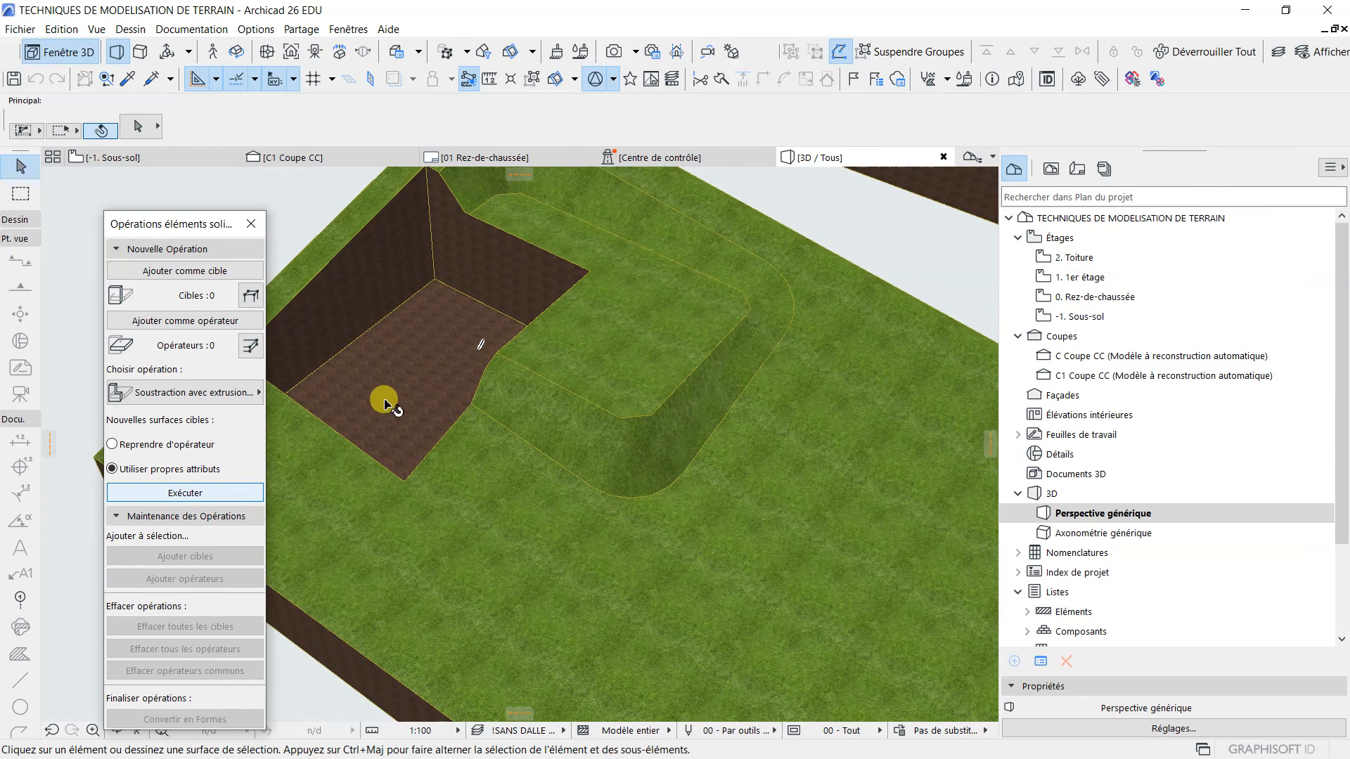